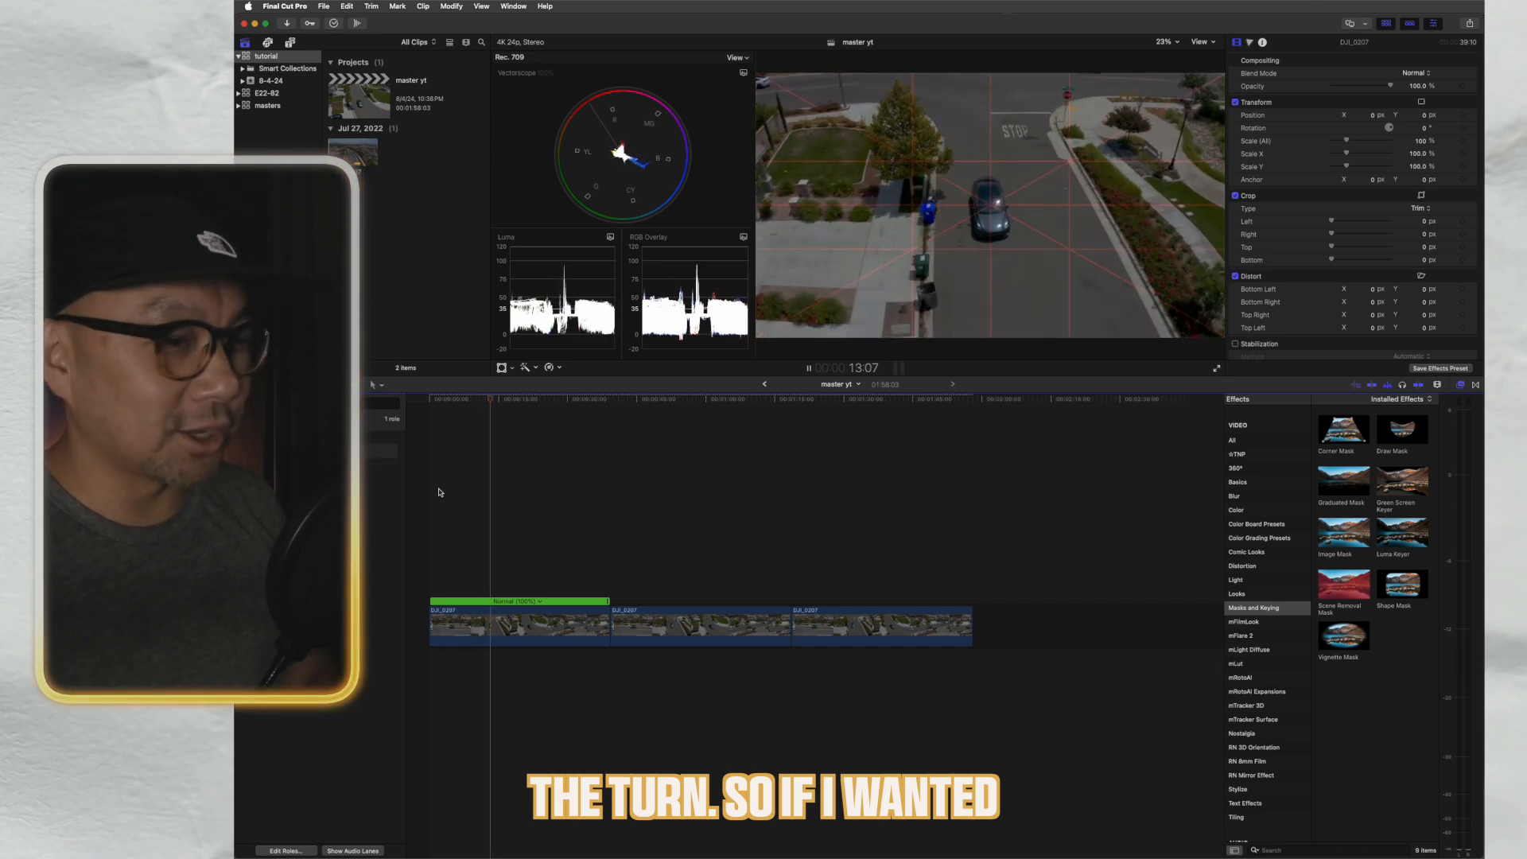
- Split the first clip's speed into segments around the car's turn, with cuts at about 6:18 and 11:04
{"action": "key", "text": "space"}
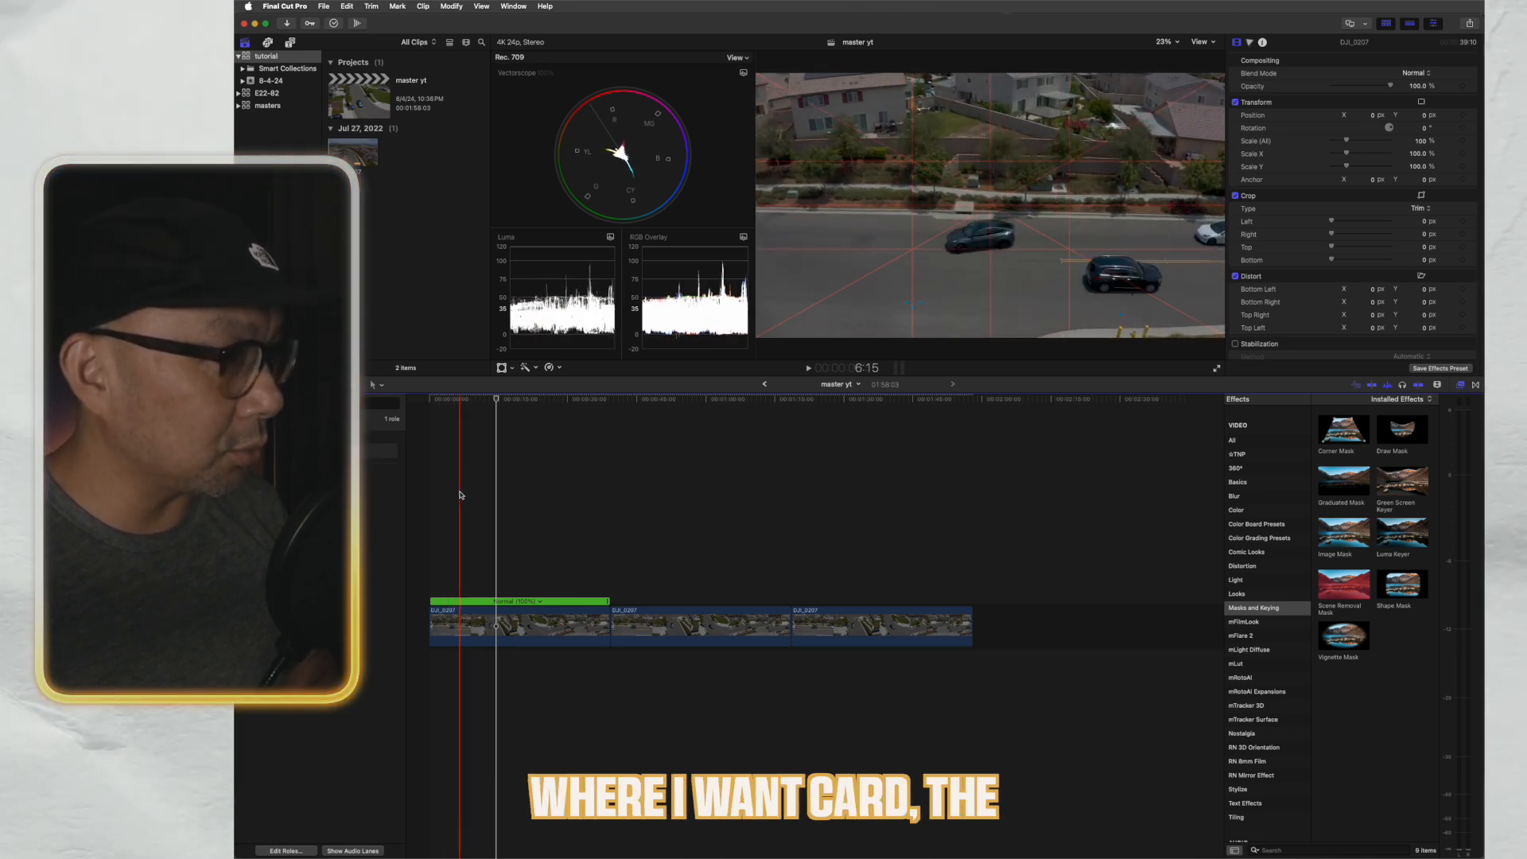
{"action": "left_click", "coordinate": [459, 495]}
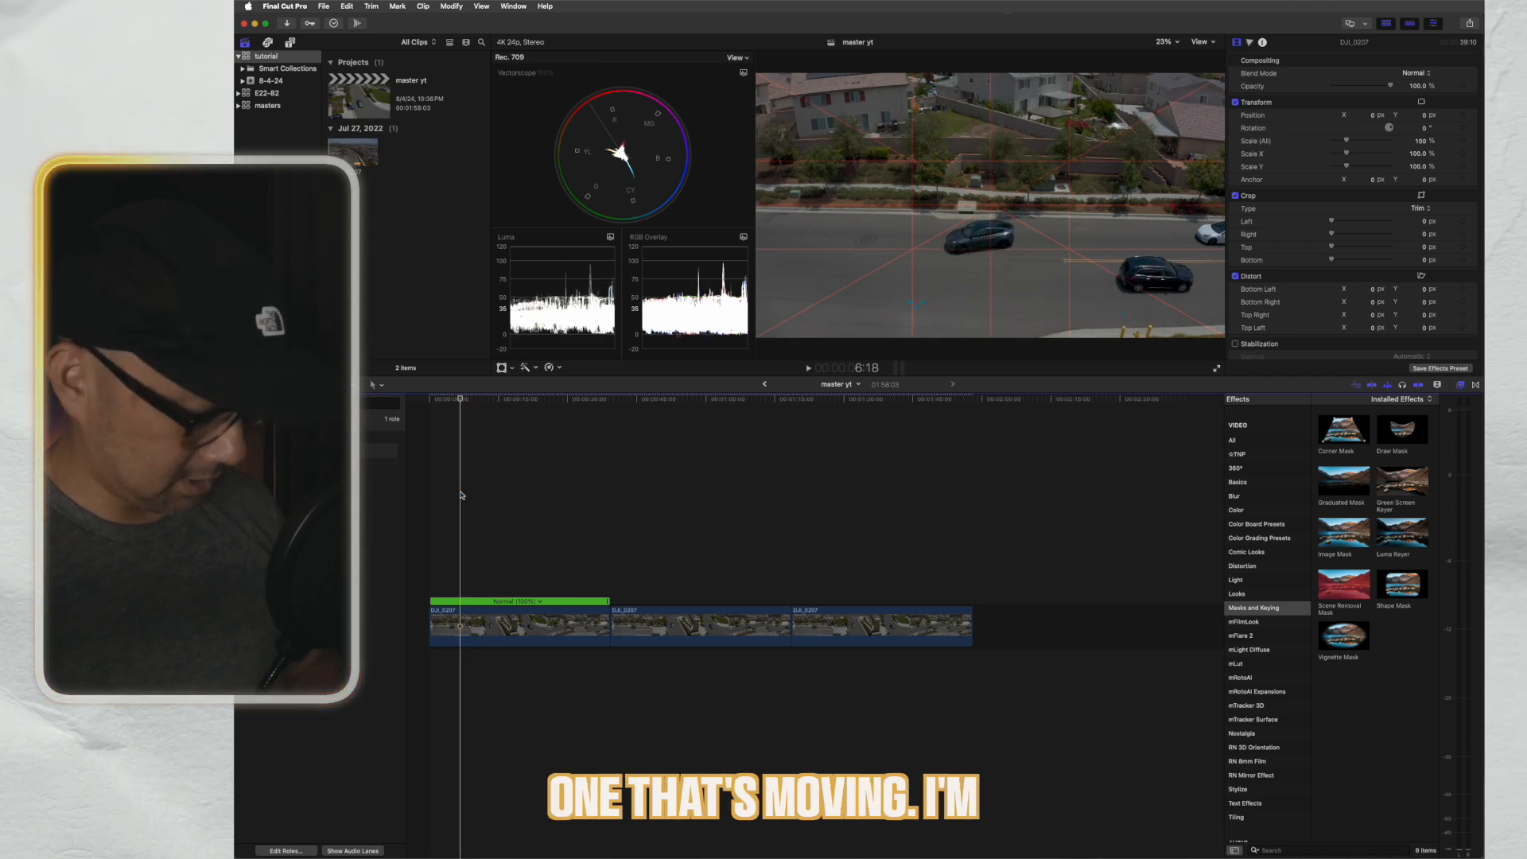
{"action": "key", "text": "shift+b"}
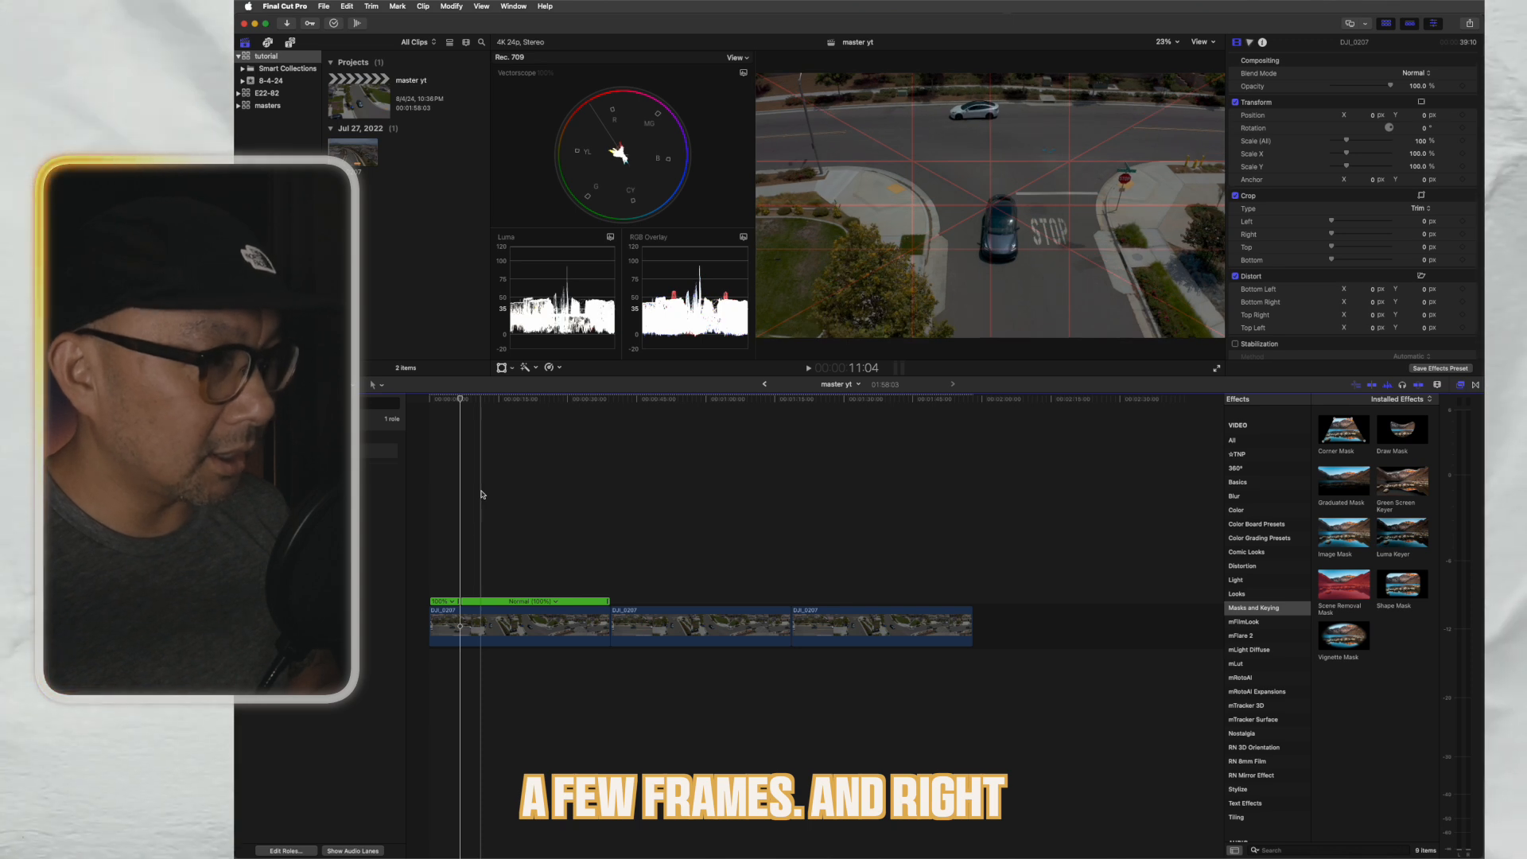
{"action": "left_click", "coordinate": [481, 493]}
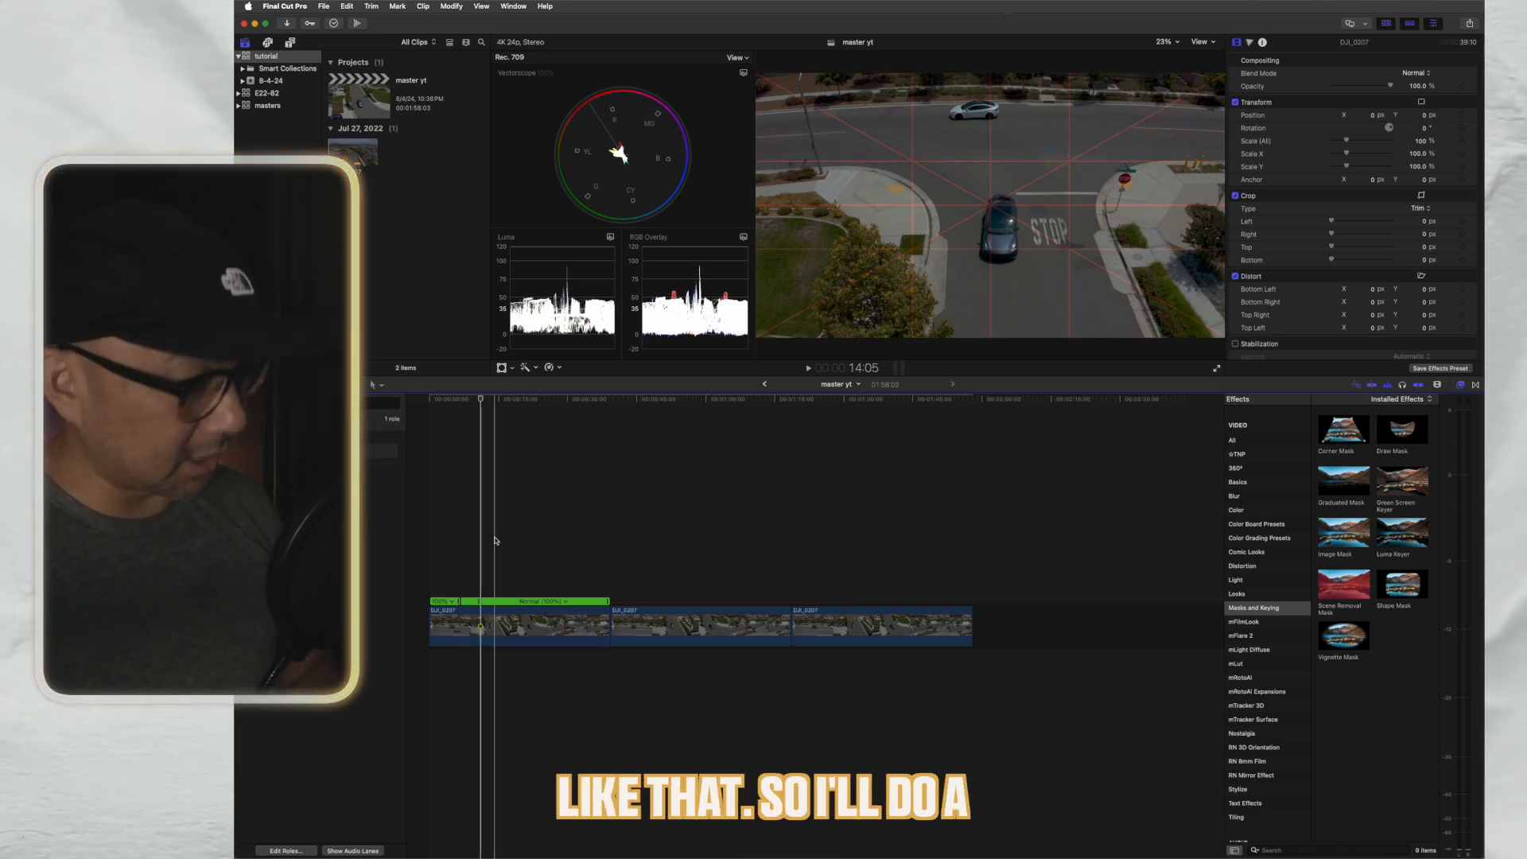
- Give the isolated turn segment of the first clip a custom speed rate of 200%
{"action": "left_click", "coordinate": [474, 602]}
{"action": "double_click", "coordinate": [474, 603]}
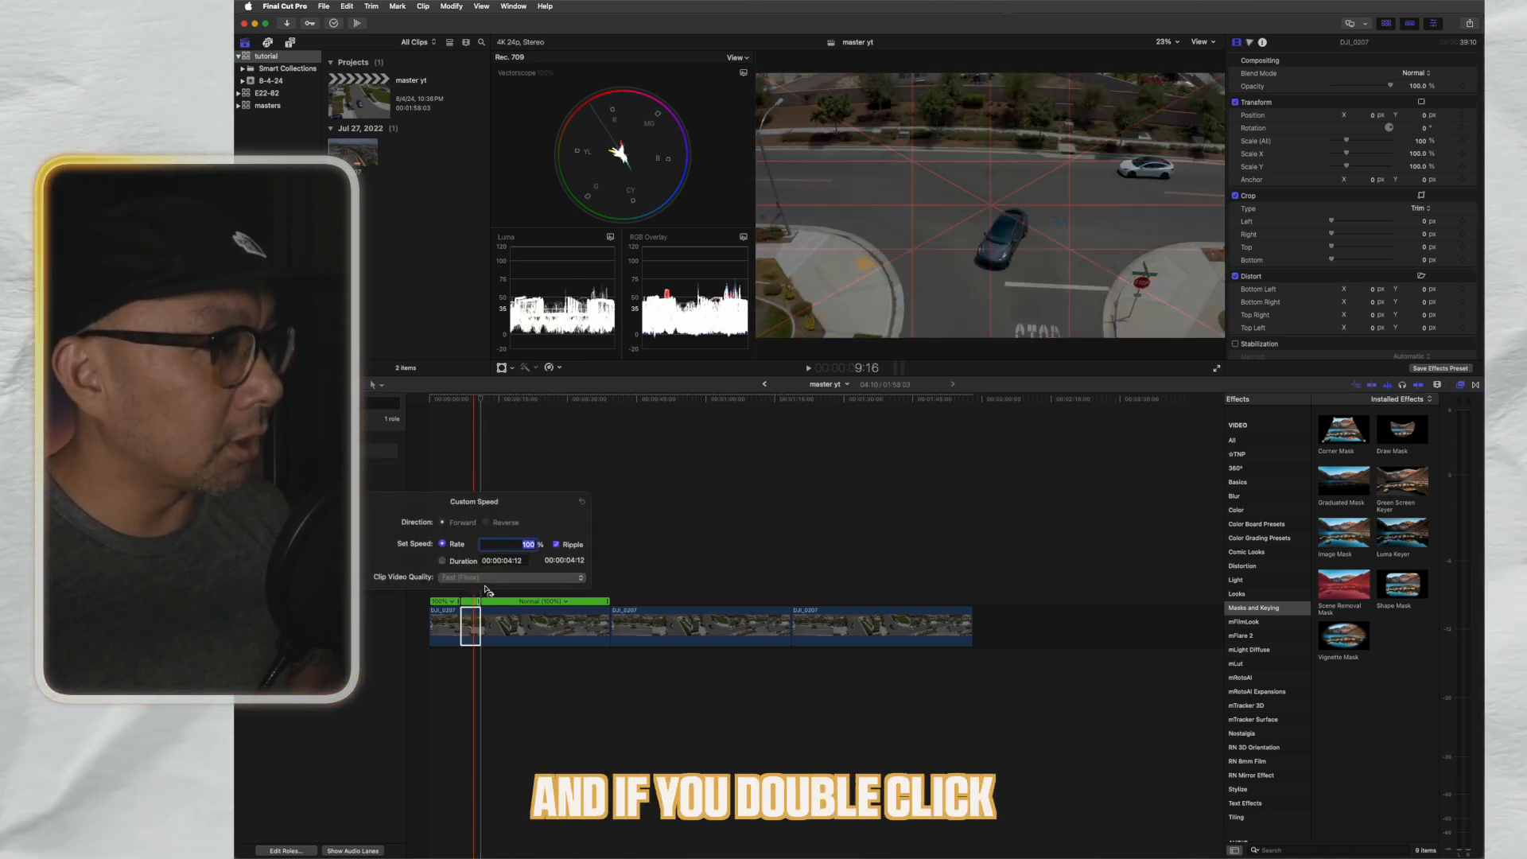
{"action": "left_click", "coordinate": [497, 558]}
{"action": "left_click", "coordinate": [510, 546]}
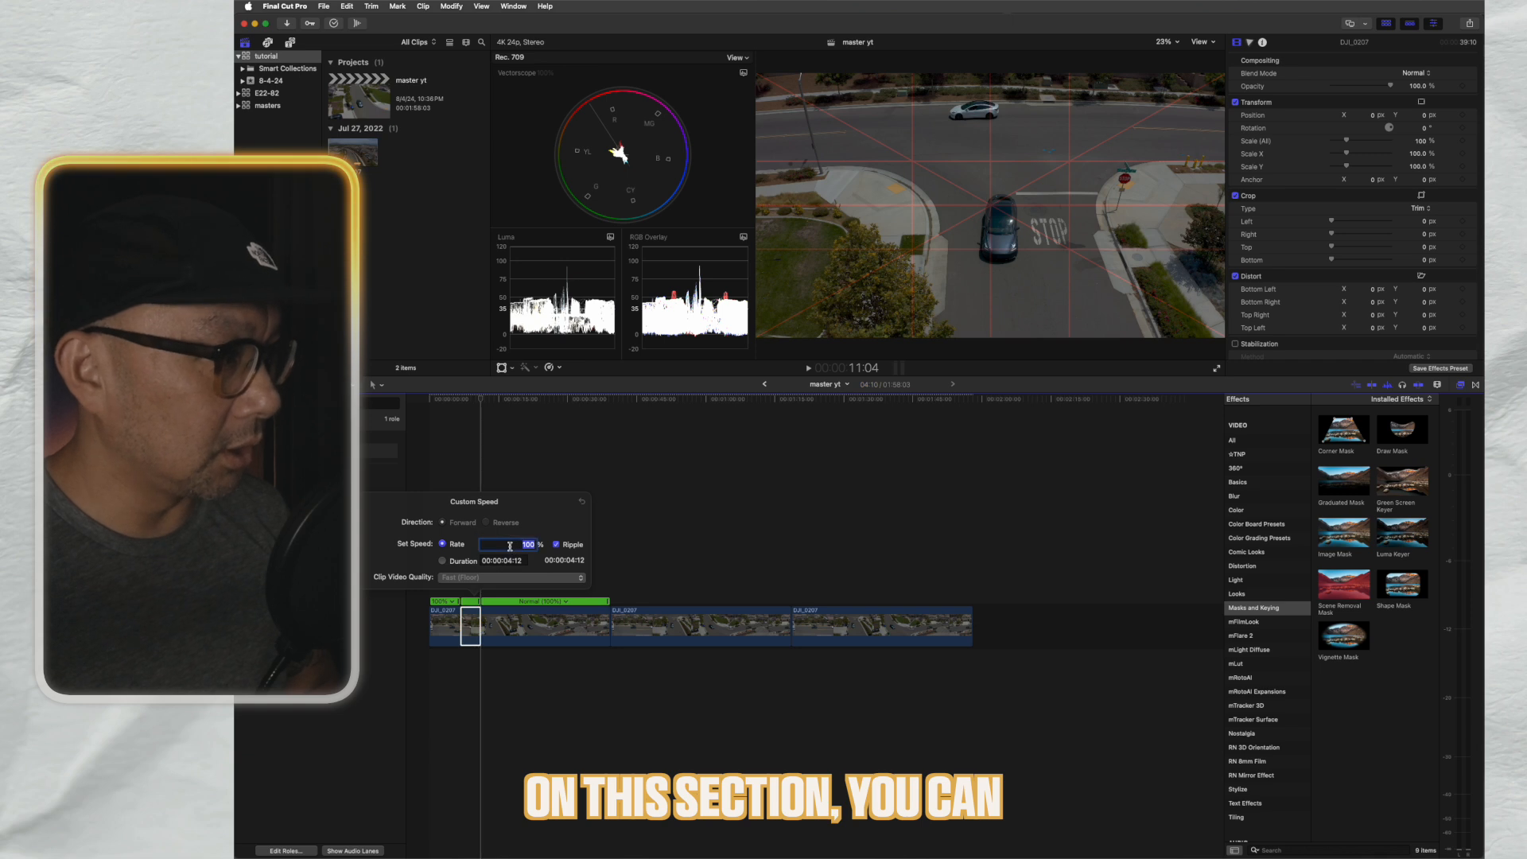
{"action": "type", "text": "20"}
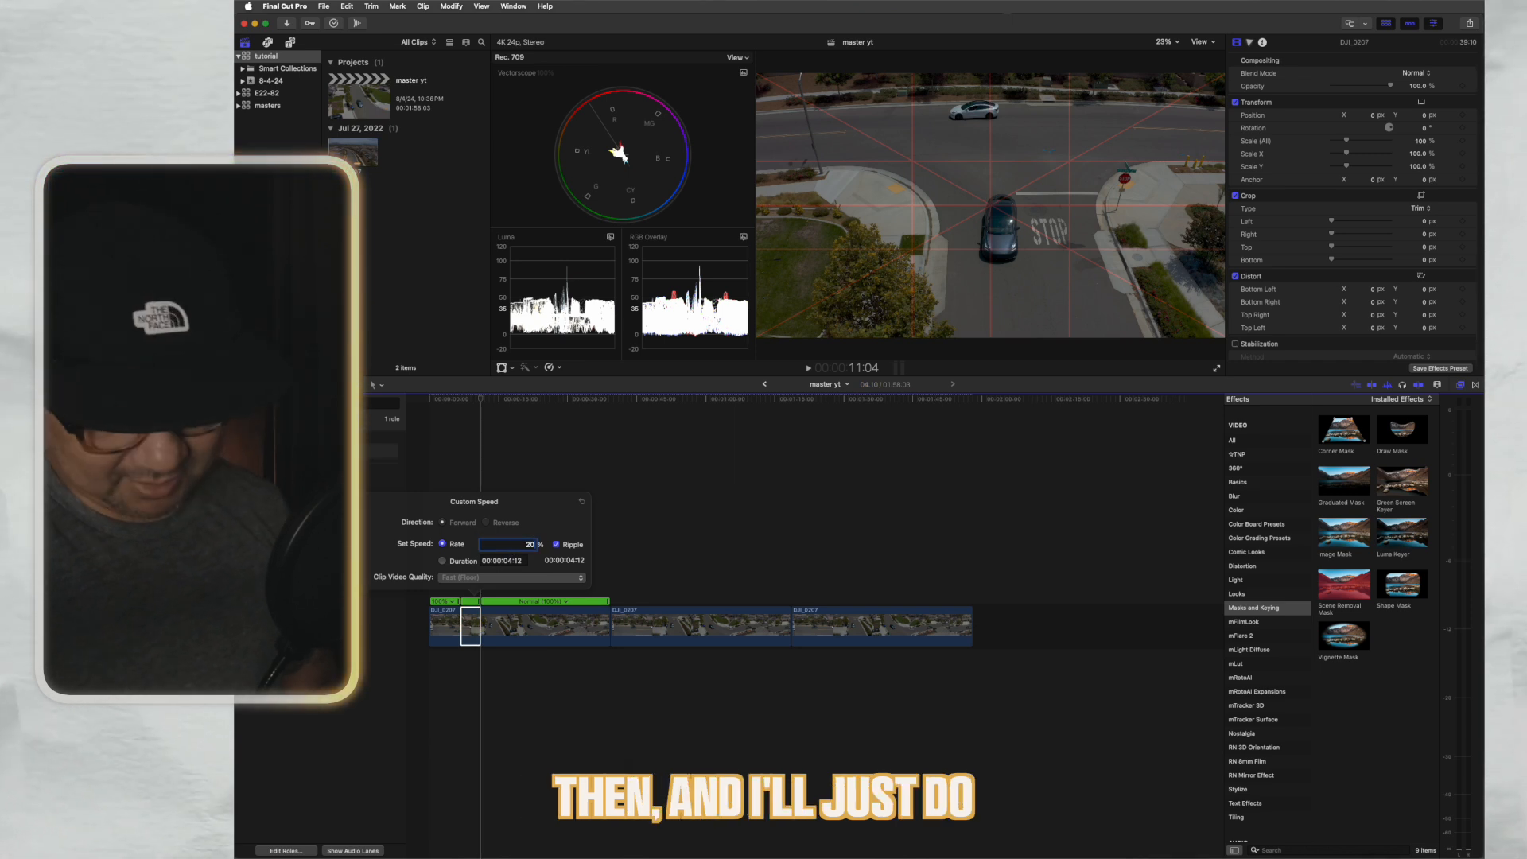
{"action": "type", "text": "0"}
{"action": "key", "text": "Return"}
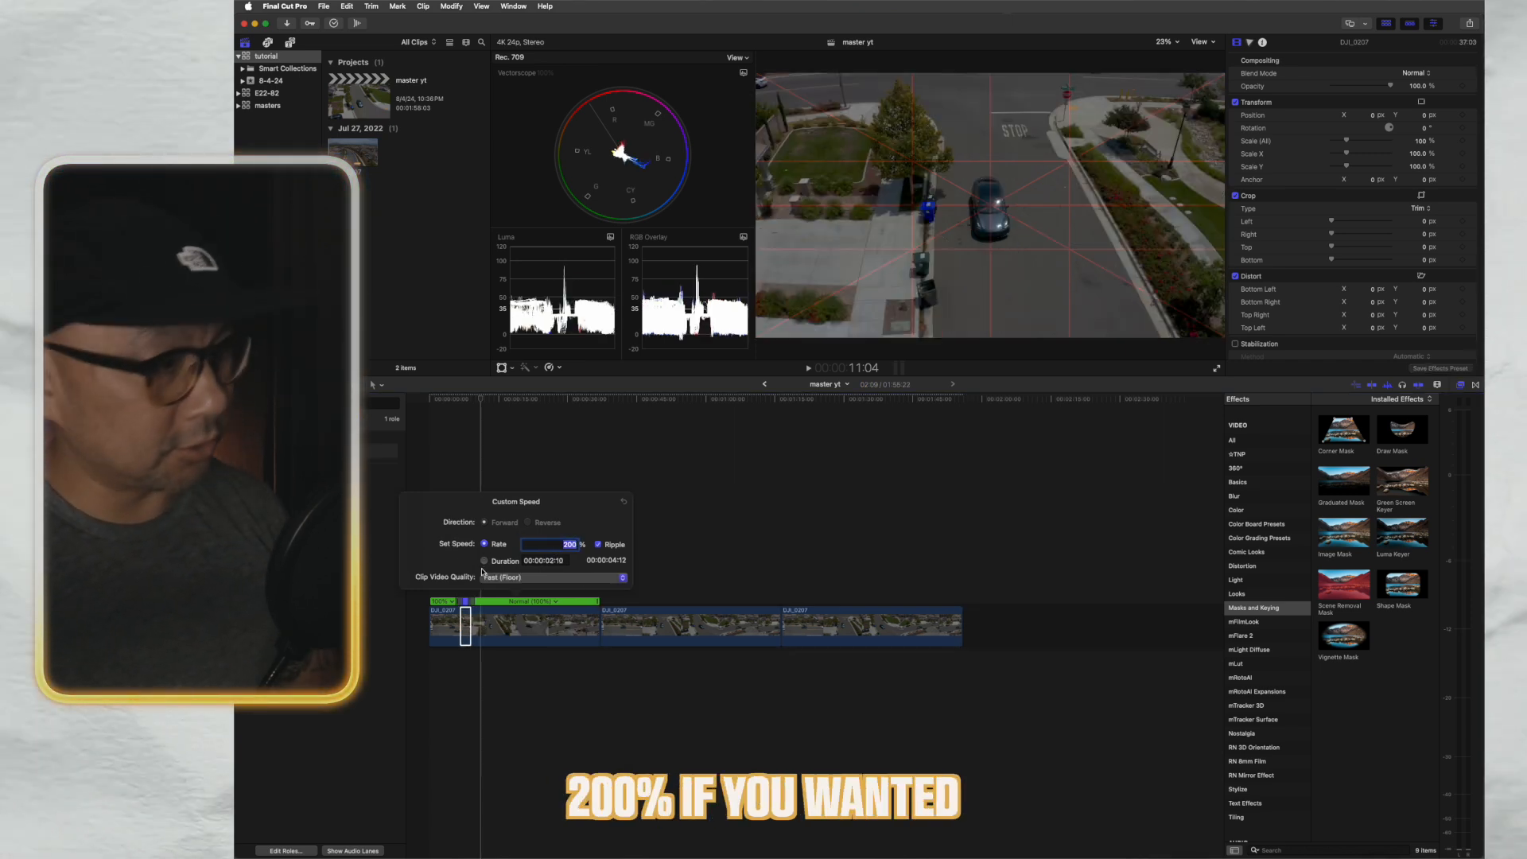
- Play the first clip from just before the sped-up turn segment to check its speed ramp up close
{"action": "left_click", "coordinate": [472, 601]}
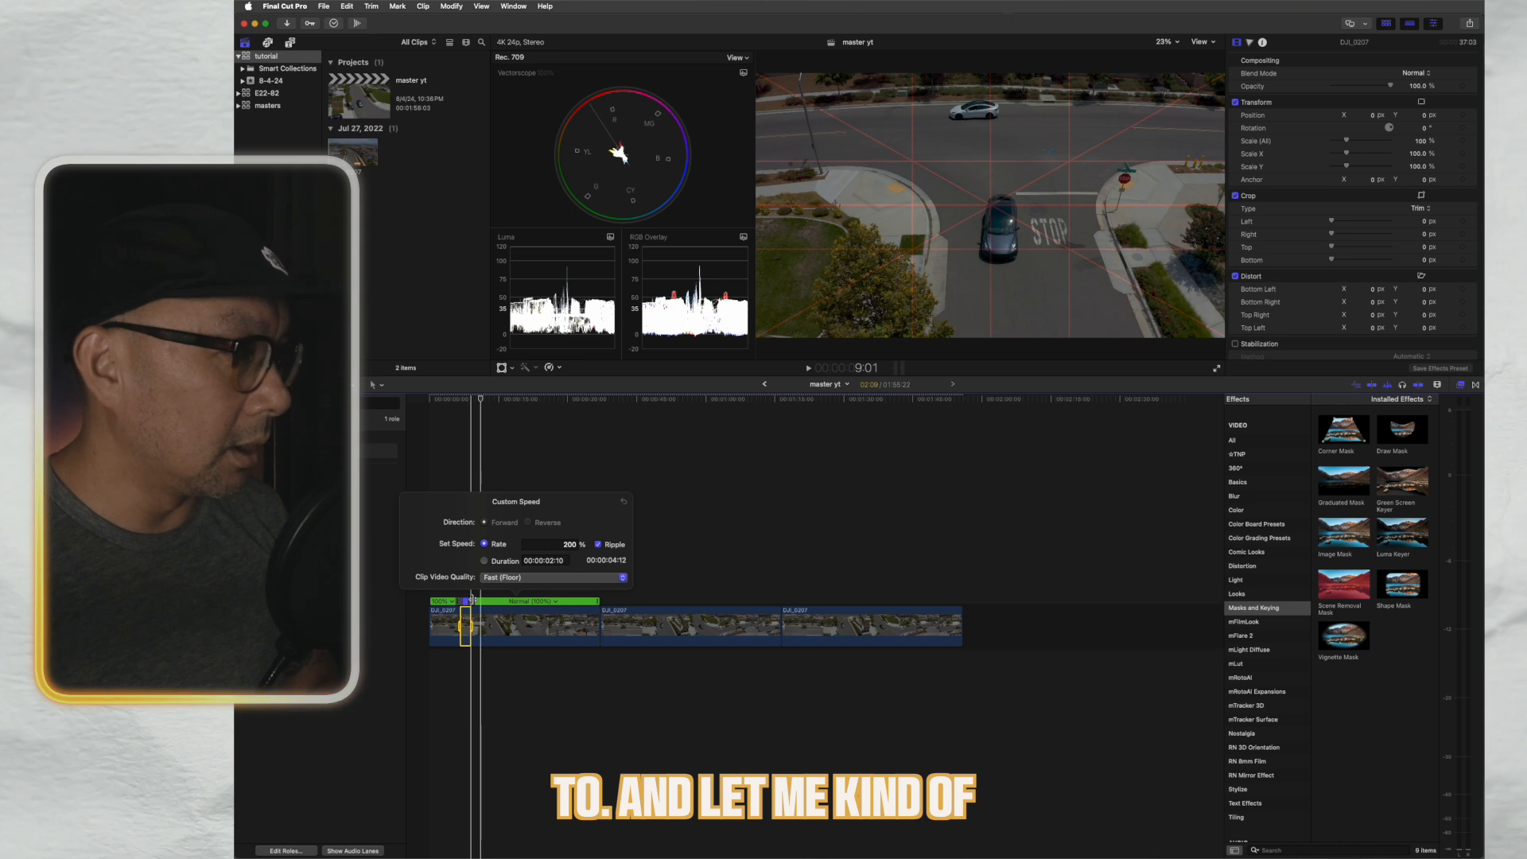
{"action": "key", "text": "super+equal"}
{"action": "key", "text": "super+equal"}
{"action": "key", "text": "super+equal"}
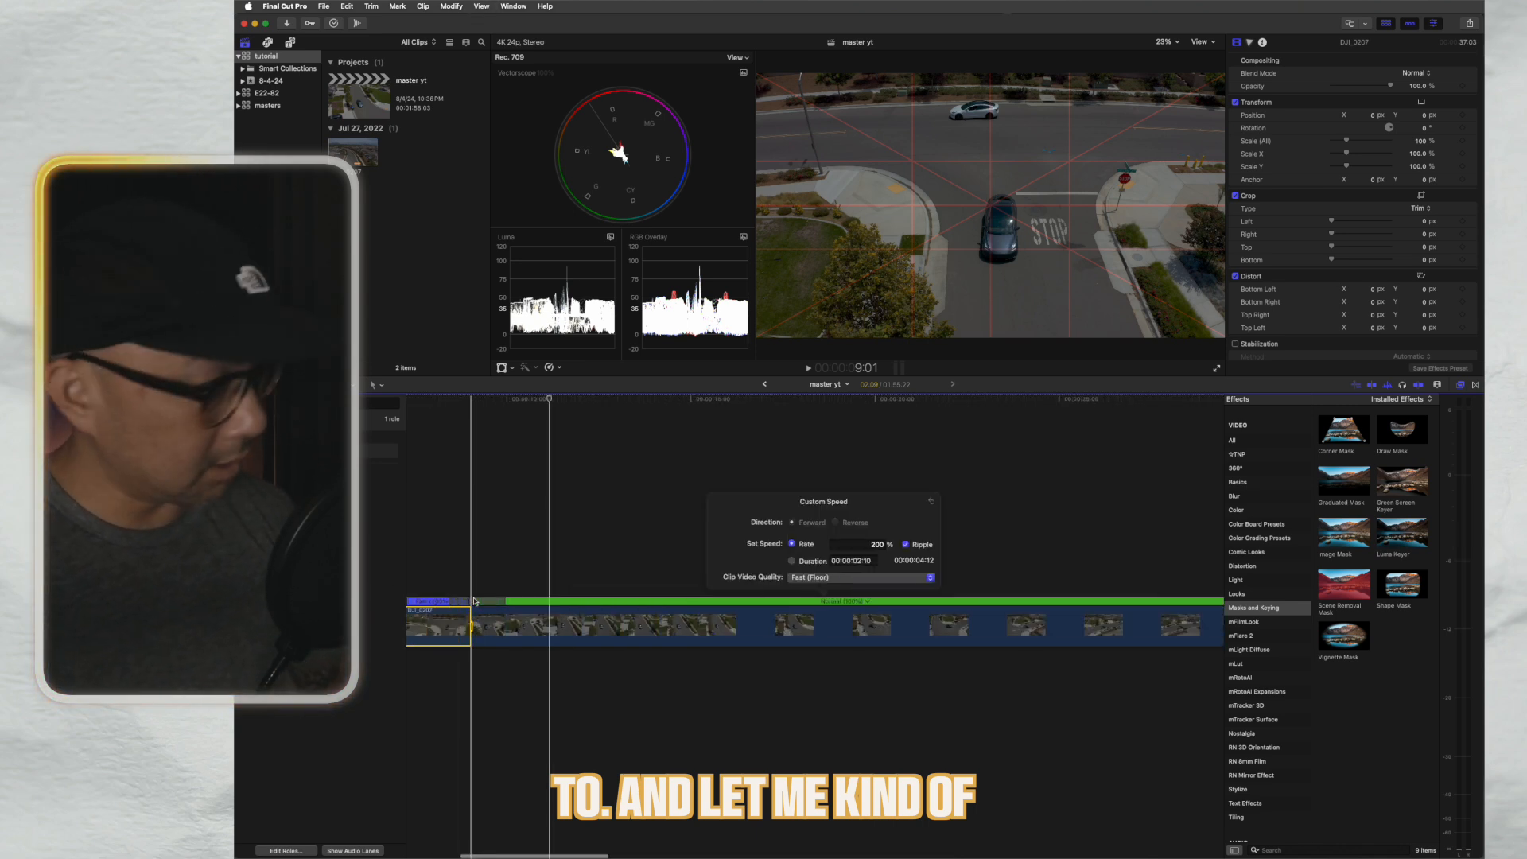
{"action": "scroll", "coordinate": [474, 602], "scroll_direction": "left", "scroll_amount": 2}
{"action": "scroll", "coordinate": [474, 601], "scroll_direction": "left", "scroll_amount": 3}
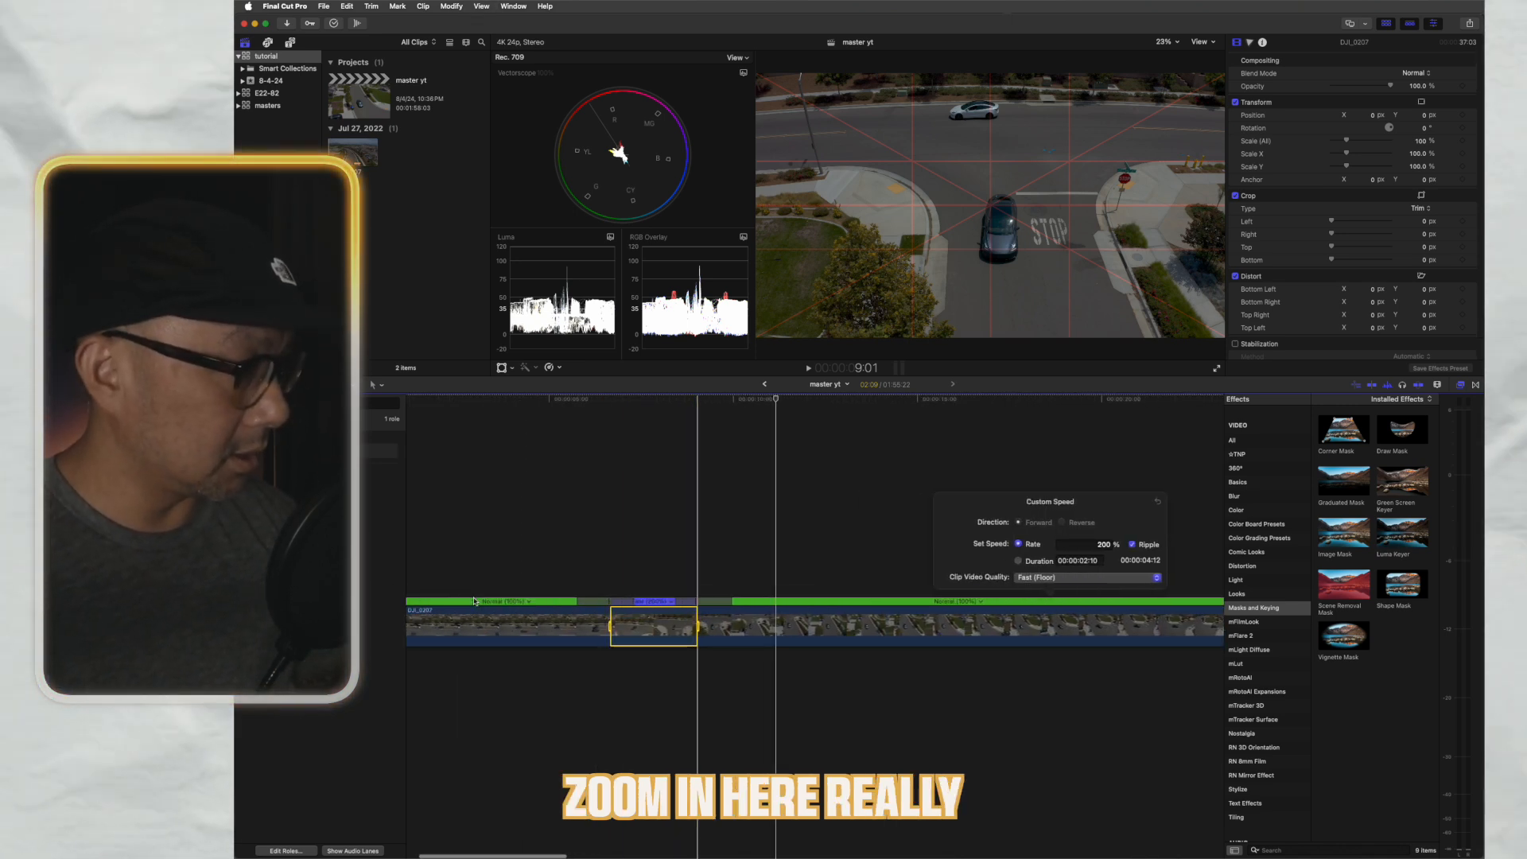
{"action": "key", "text": "super+equal"}
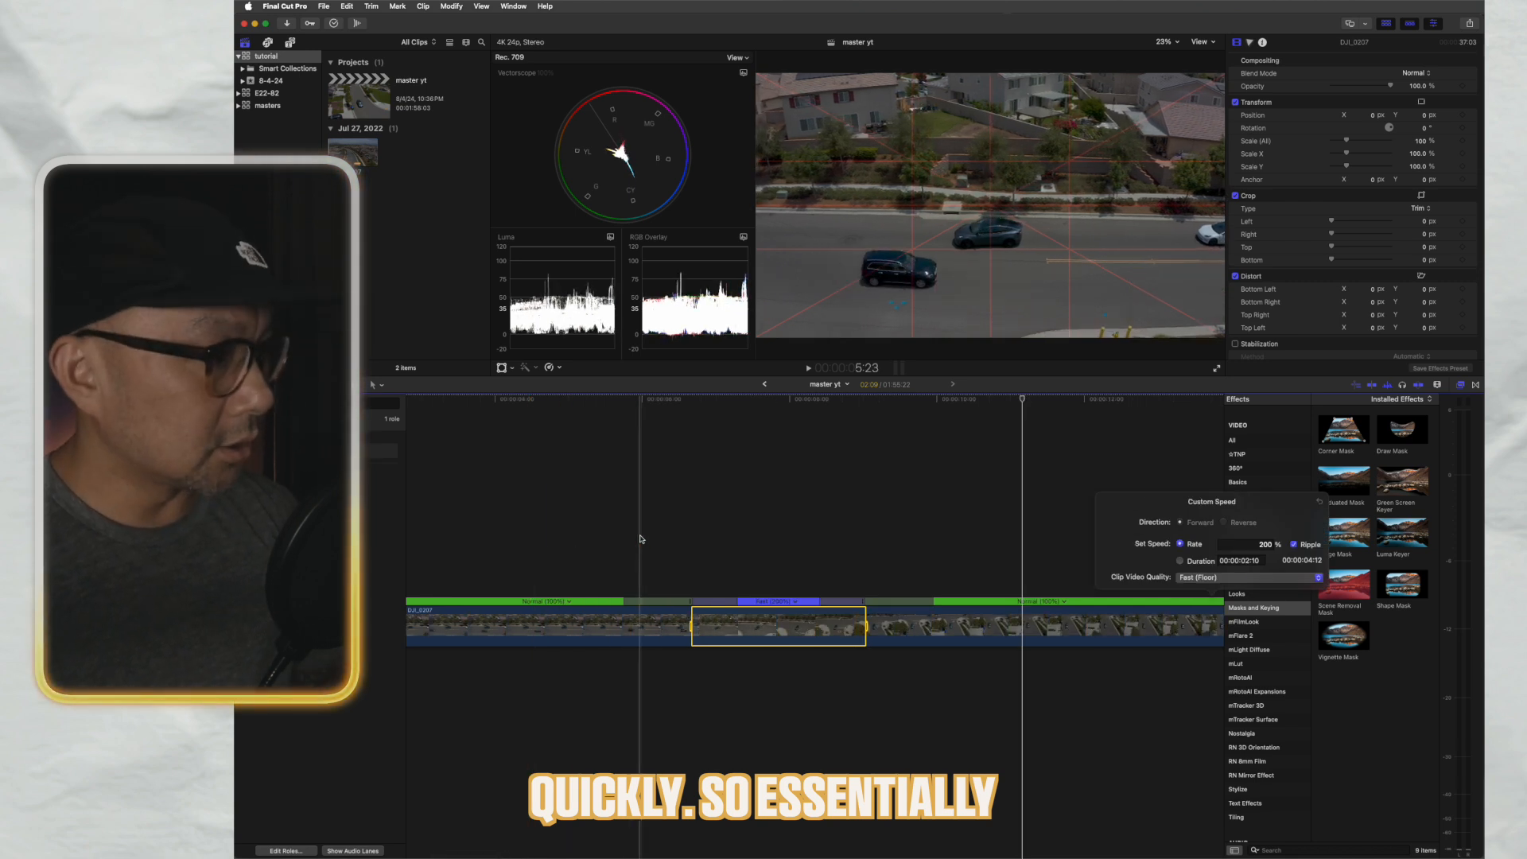
{"action": "left_click", "coordinate": [643, 536]}
{"action": "key", "text": "space"}
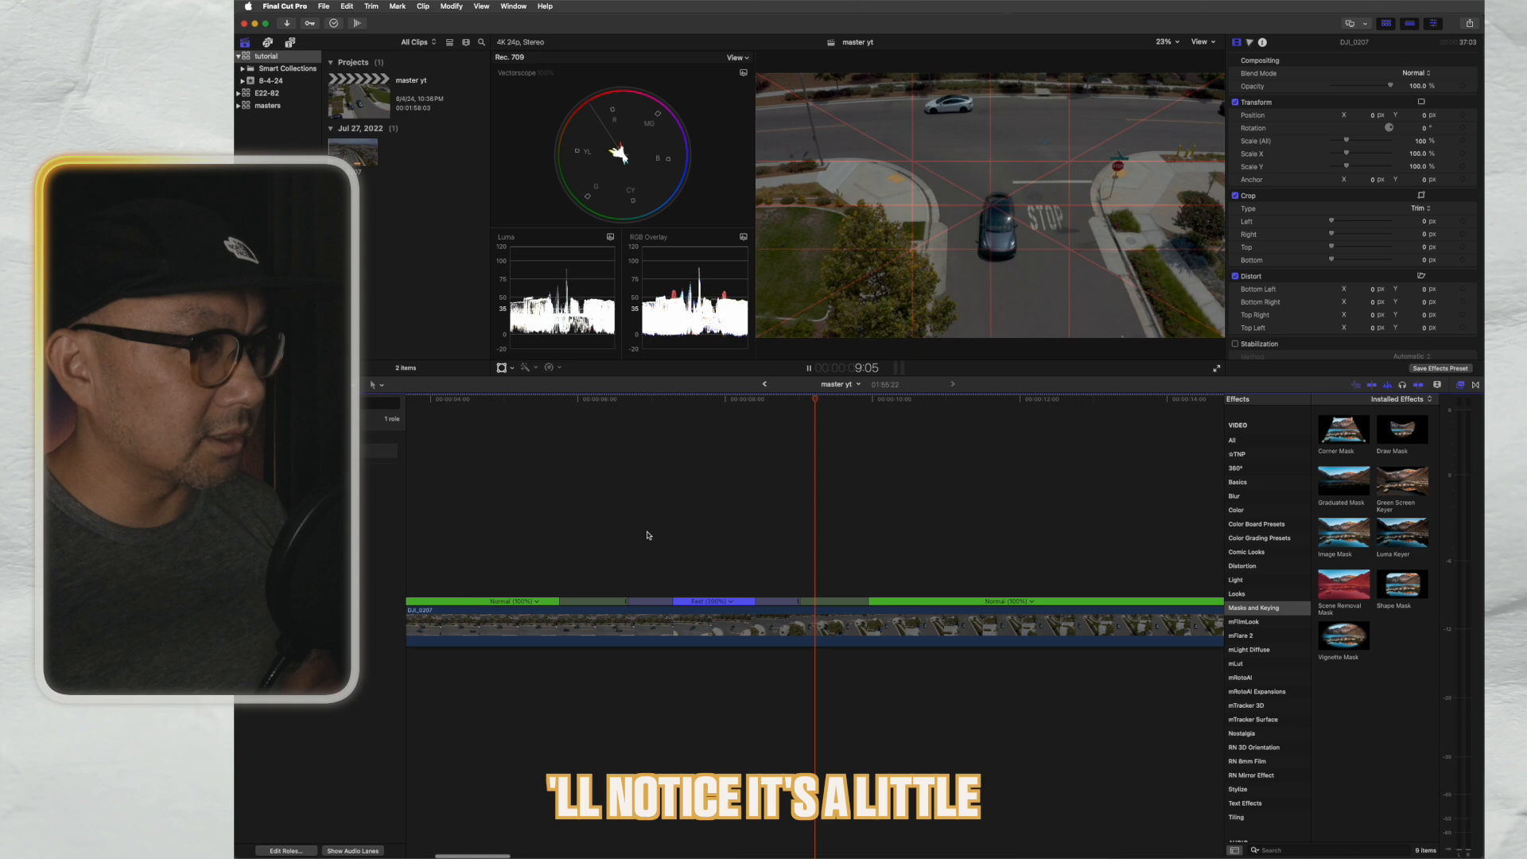
{"action": "key", "text": "space"}
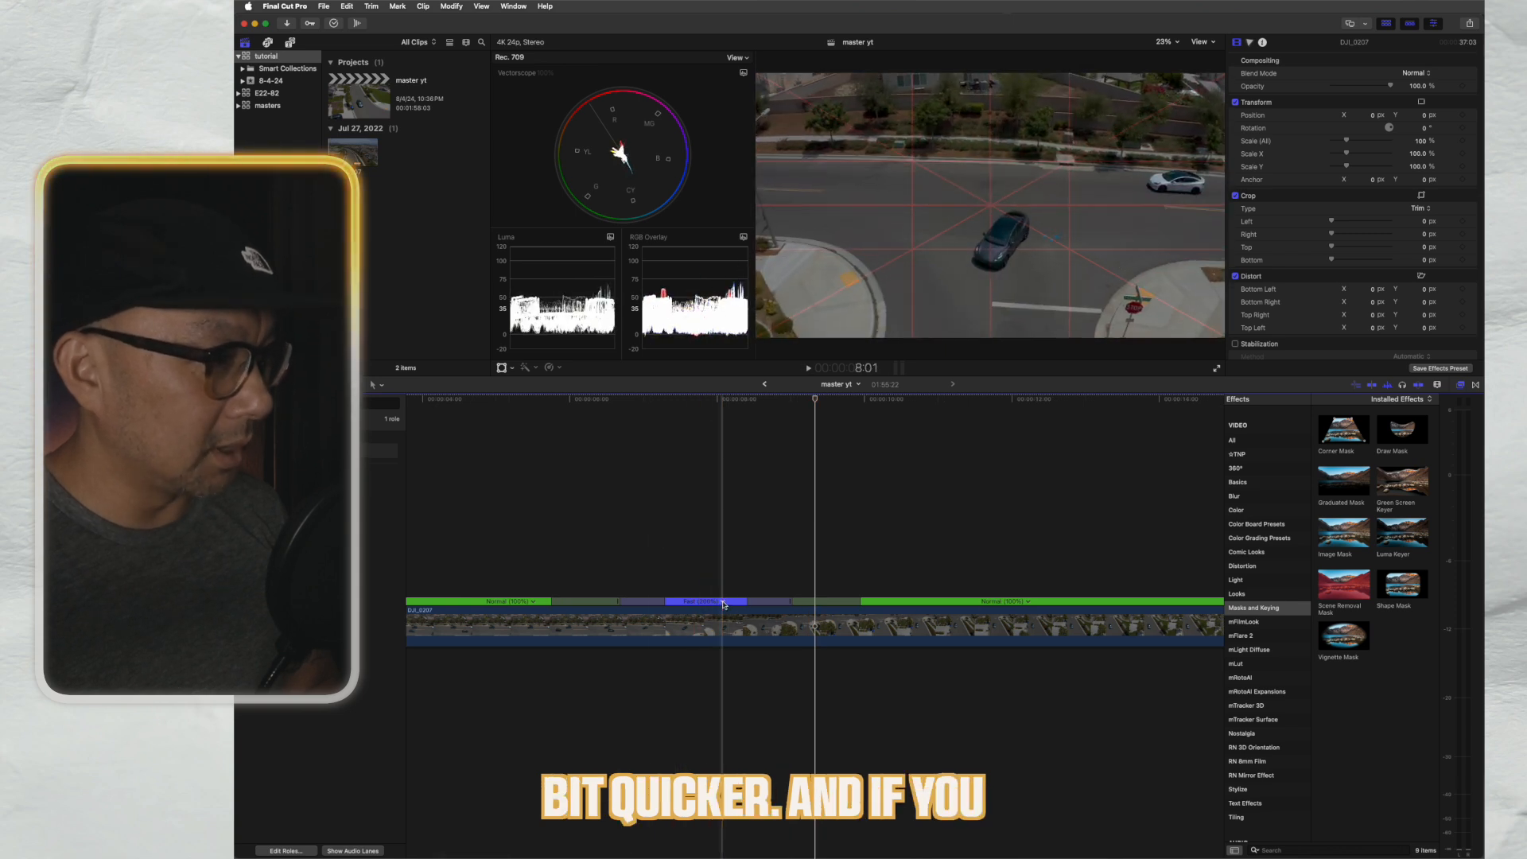
- Set the fast turn segment's custom speed rate to 500% and preview it
{"action": "left_click", "coordinate": [724, 603]}
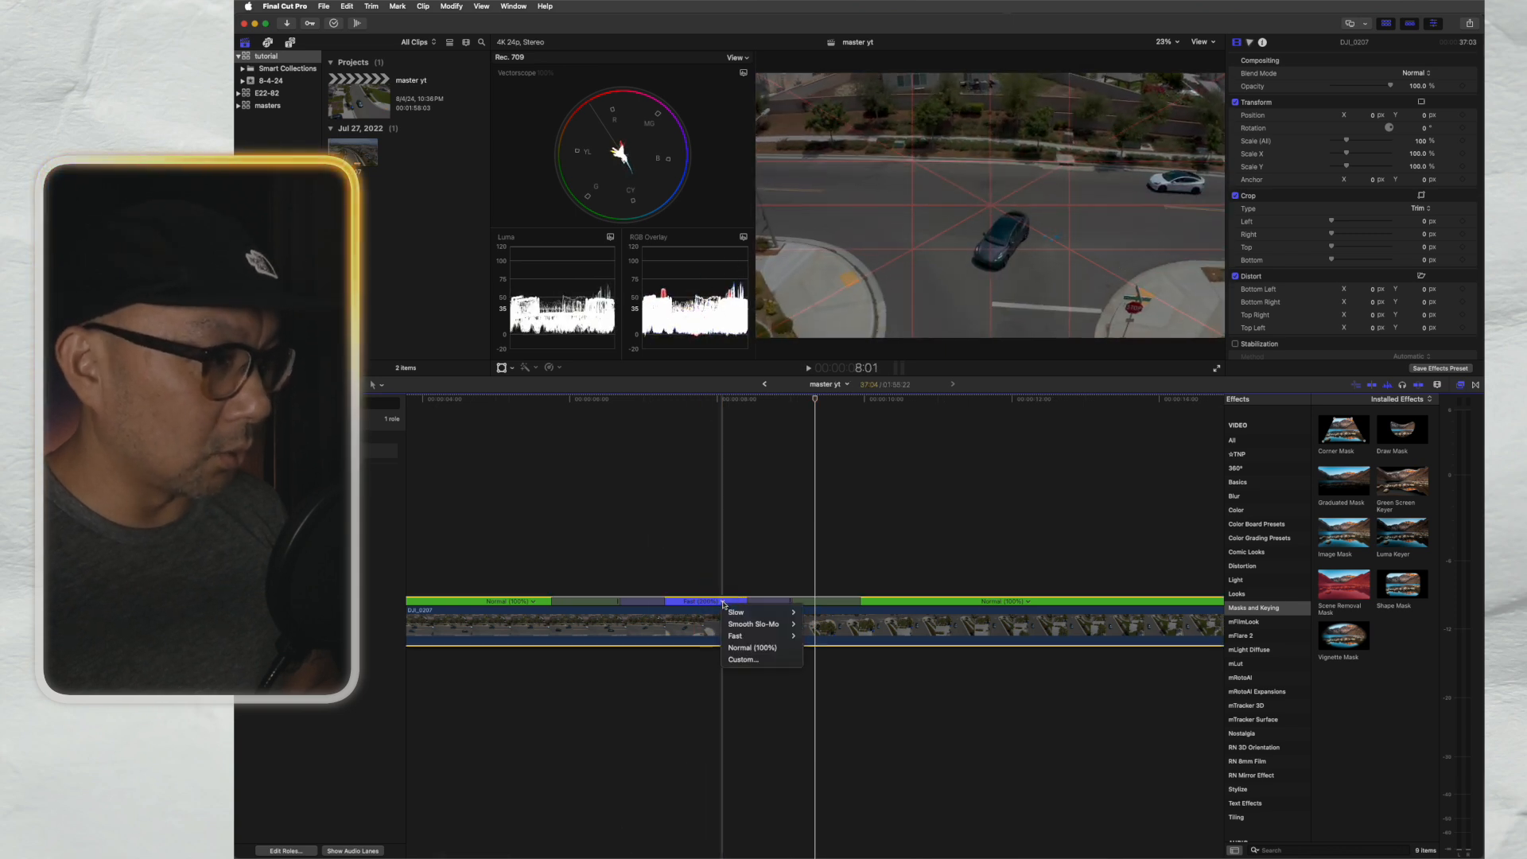
{"action": "left_click", "coordinate": [743, 659]}
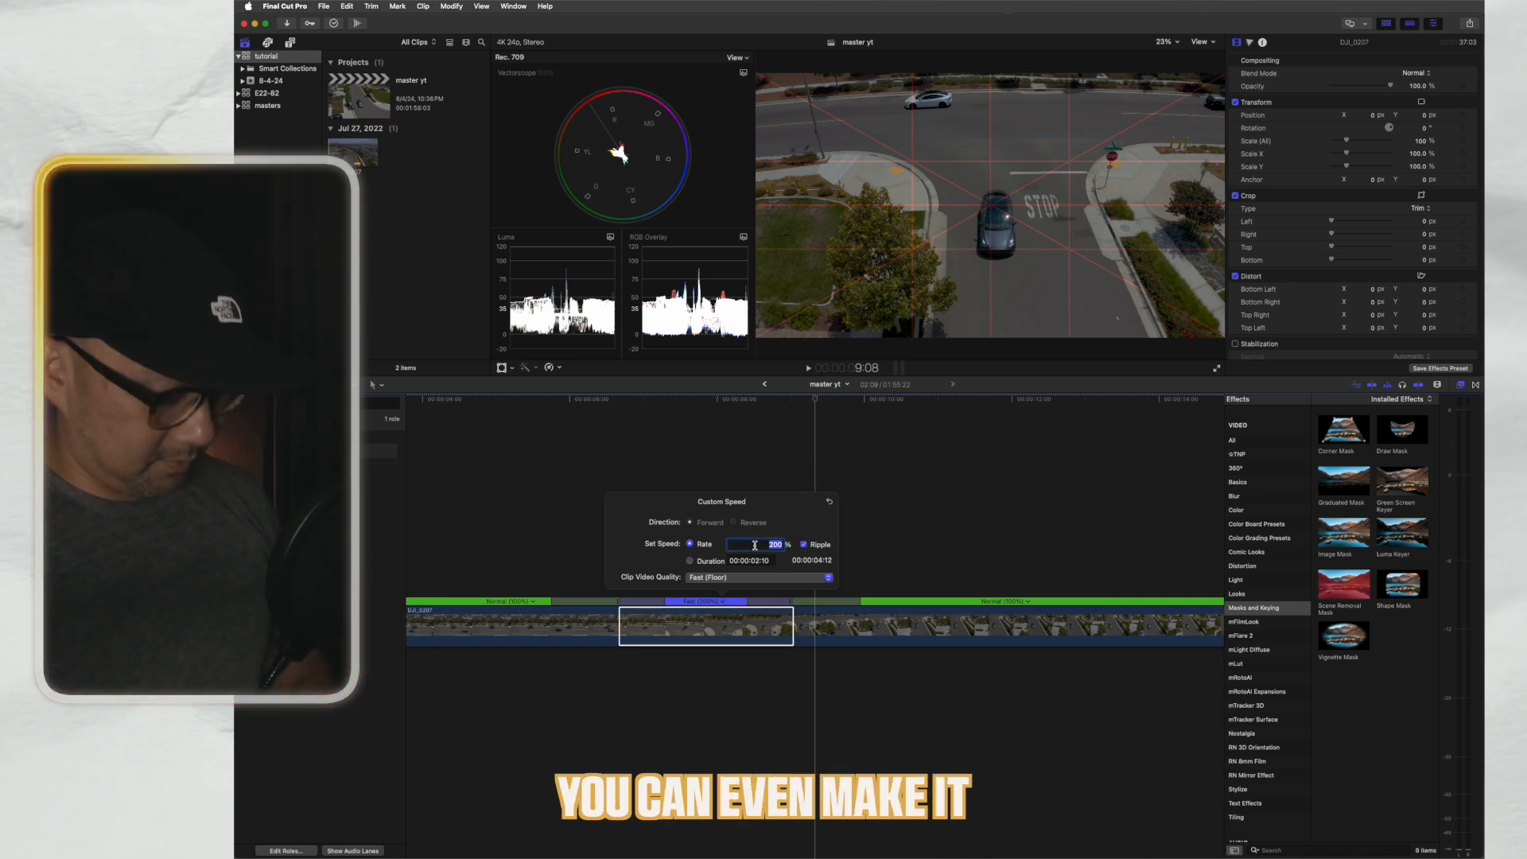
{"action": "type", "text": "50"}
{"action": "key", "text": "Return"}
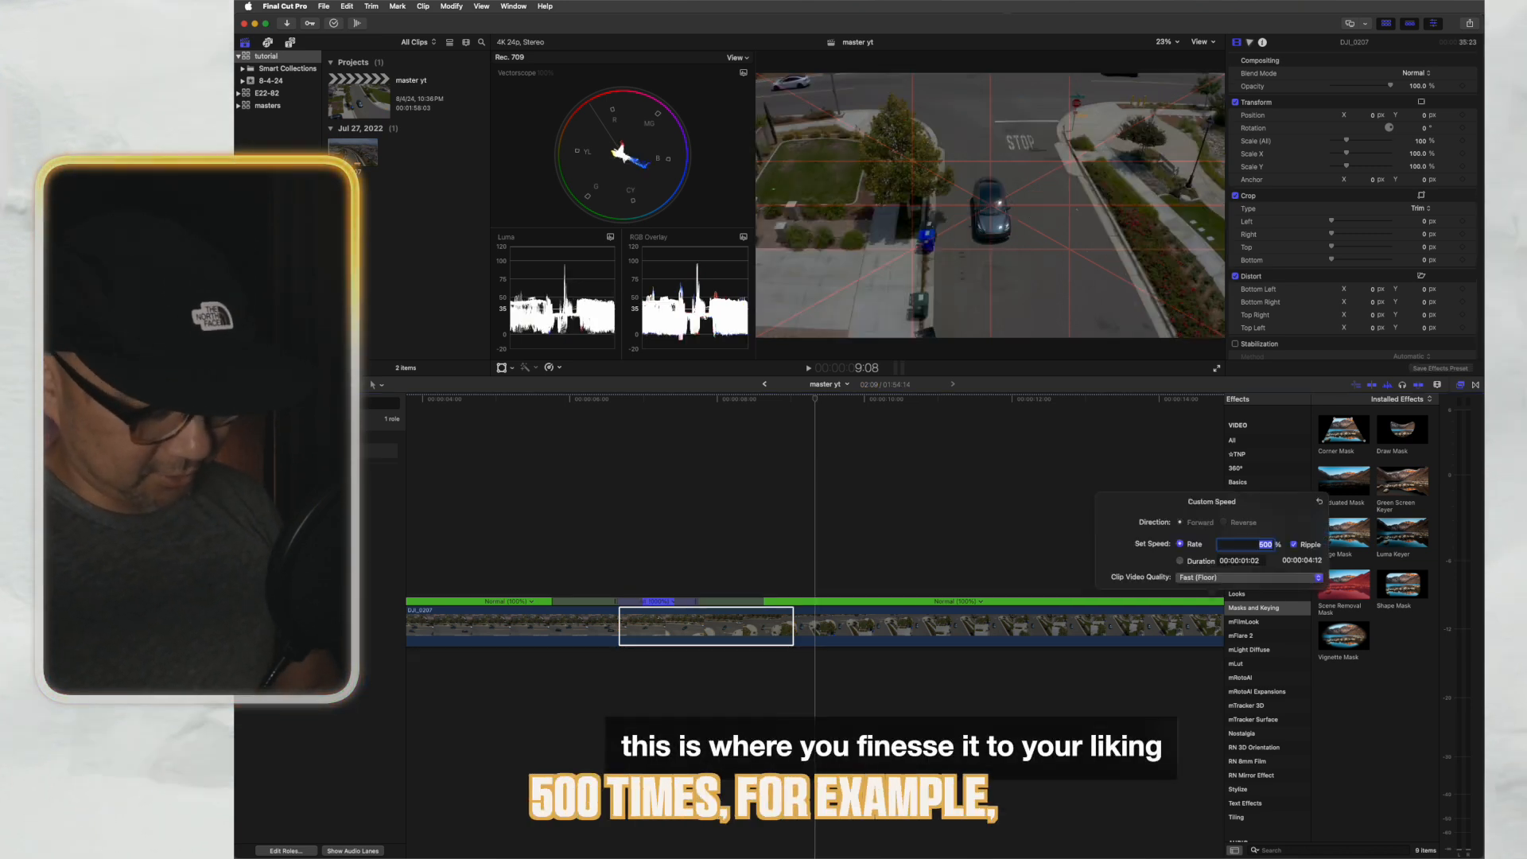
{"action": "key", "text": "space"}
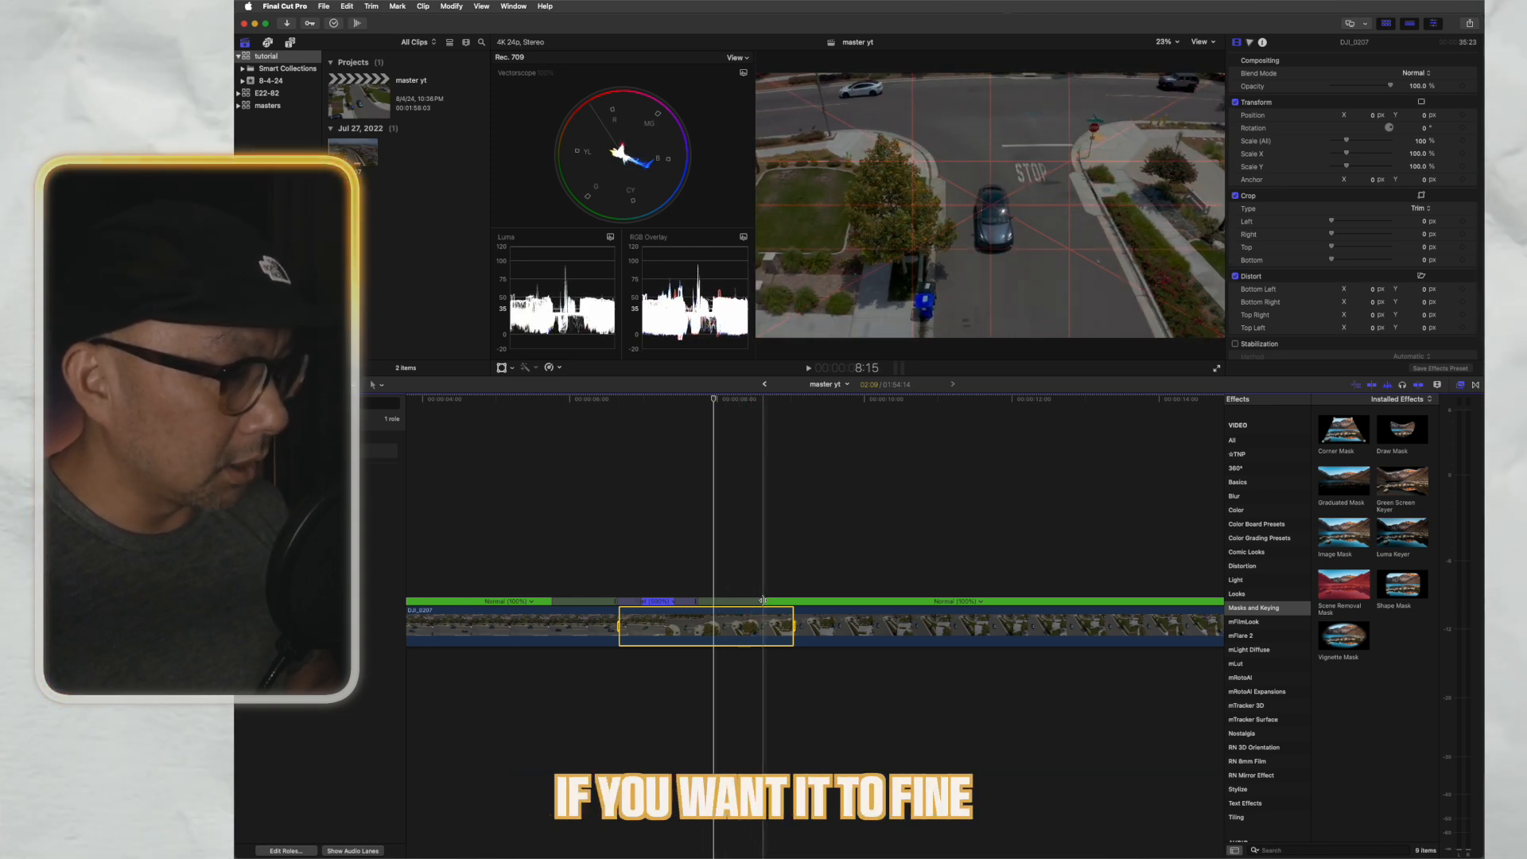
- Shorten the speed transition after the 500% segment by pulling its end back toward the fast section
{"action": "left_click_drag", "start_coordinate": [763, 600], "coordinate": [724, 610]}
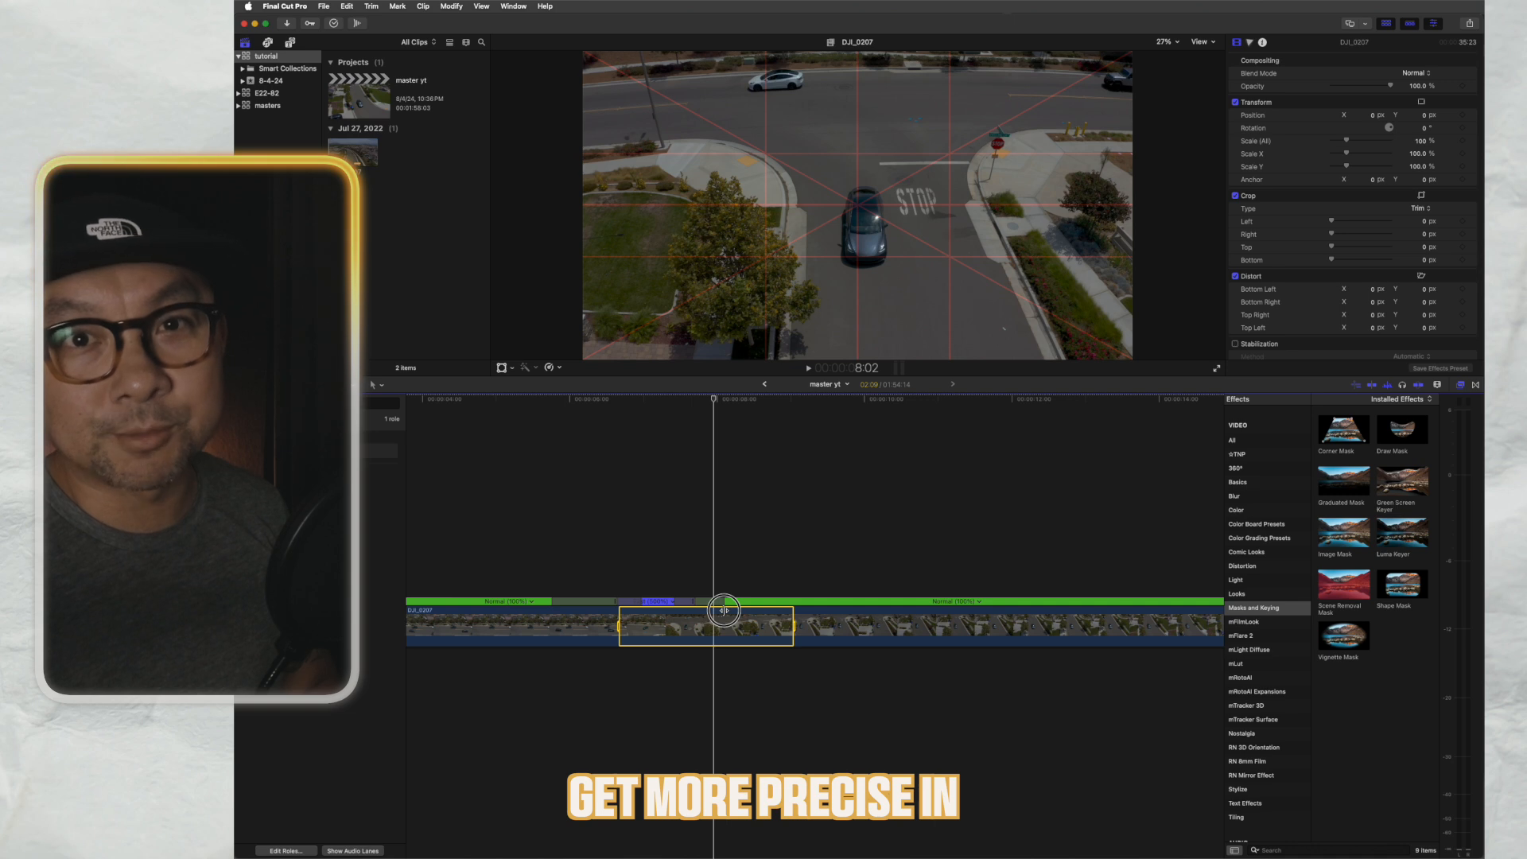
{"action": "left_click_drag", "start_coordinate": [724, 610], "coordinate": [730, 610]}
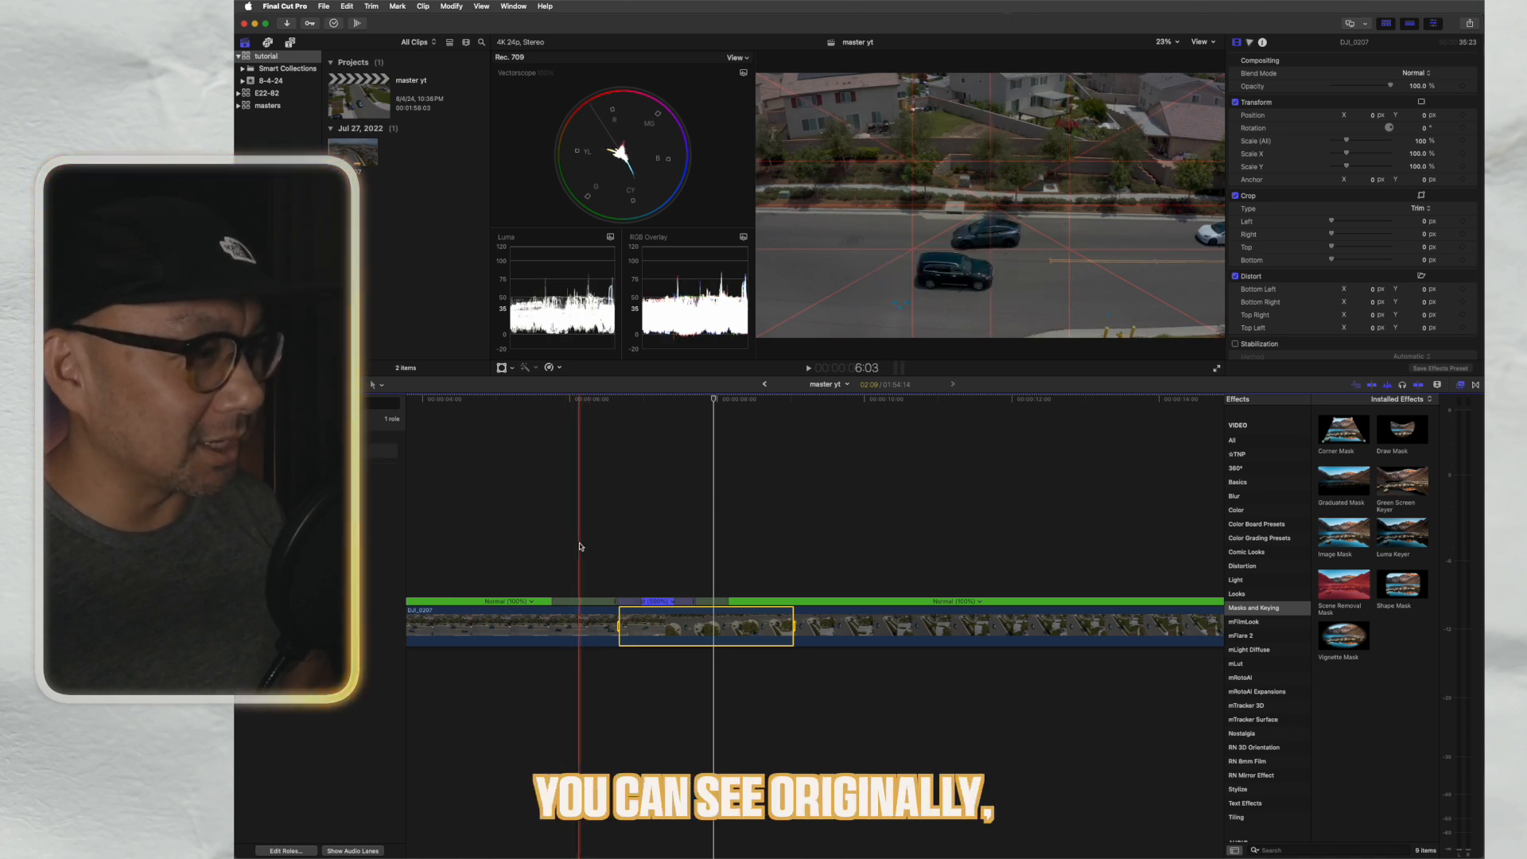
- Play the first clip through the adjusted speed ramp, then fit the whole project in the timeline
{"action": "key", "text": "space"}
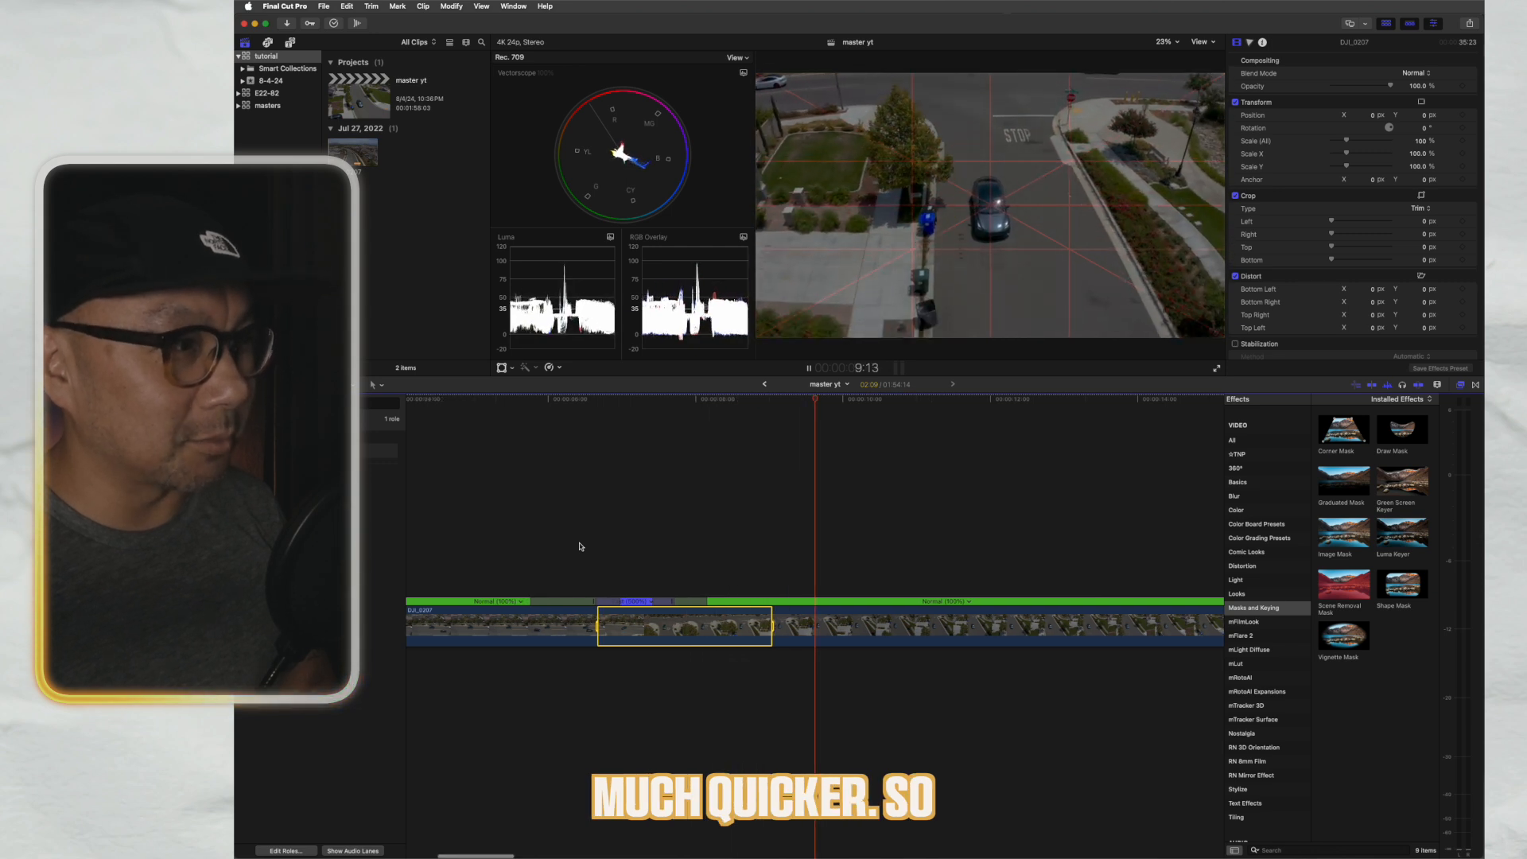
{"action": "scroll", "coordinate": [580, 546], "scroll_direction": "right", "scroll_amount": 2}
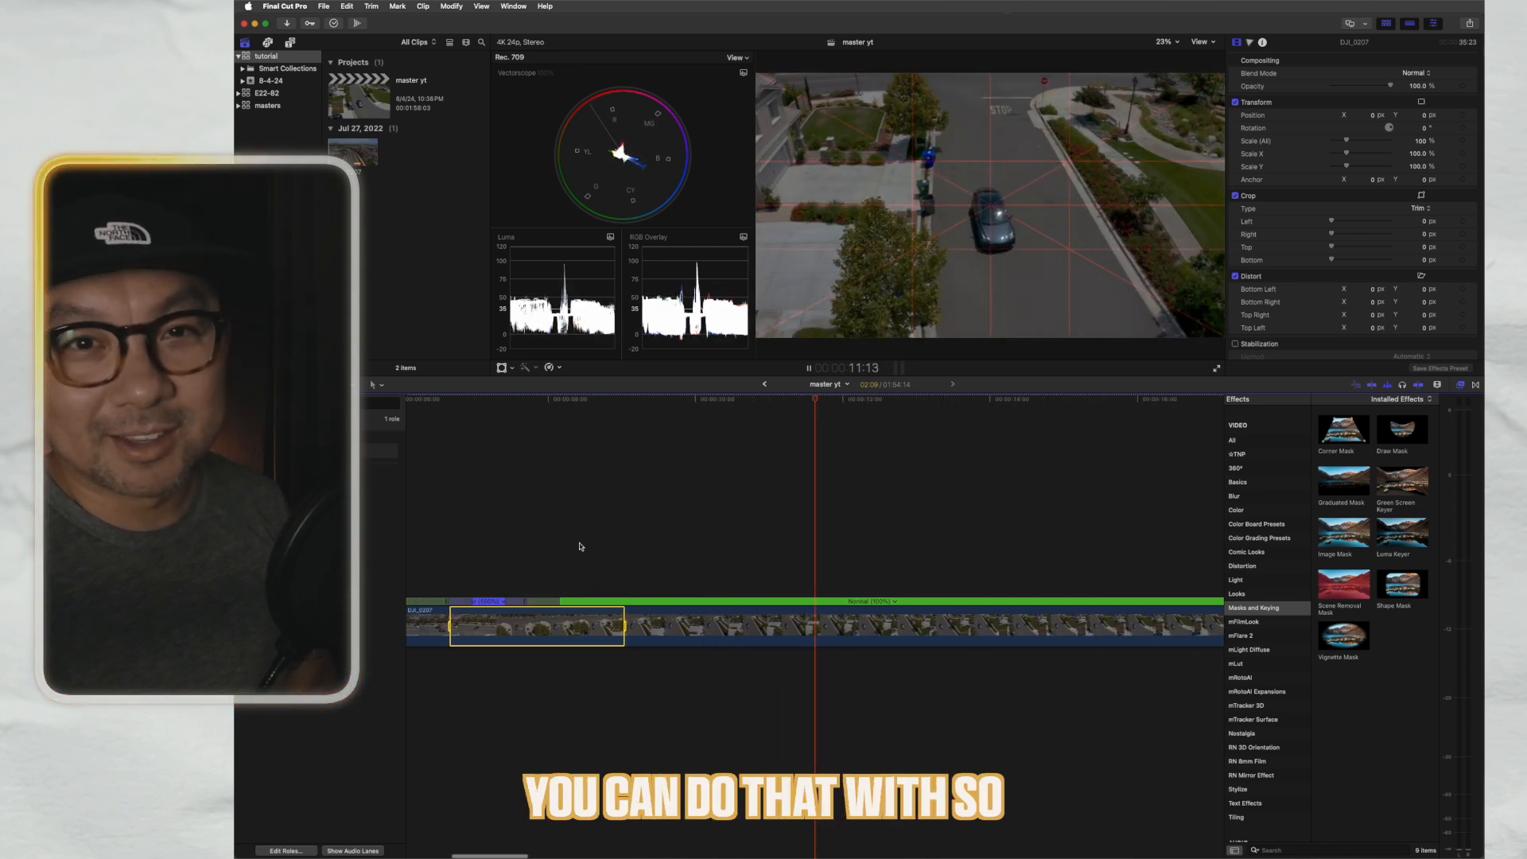
{"action": "key", "text": "space"}
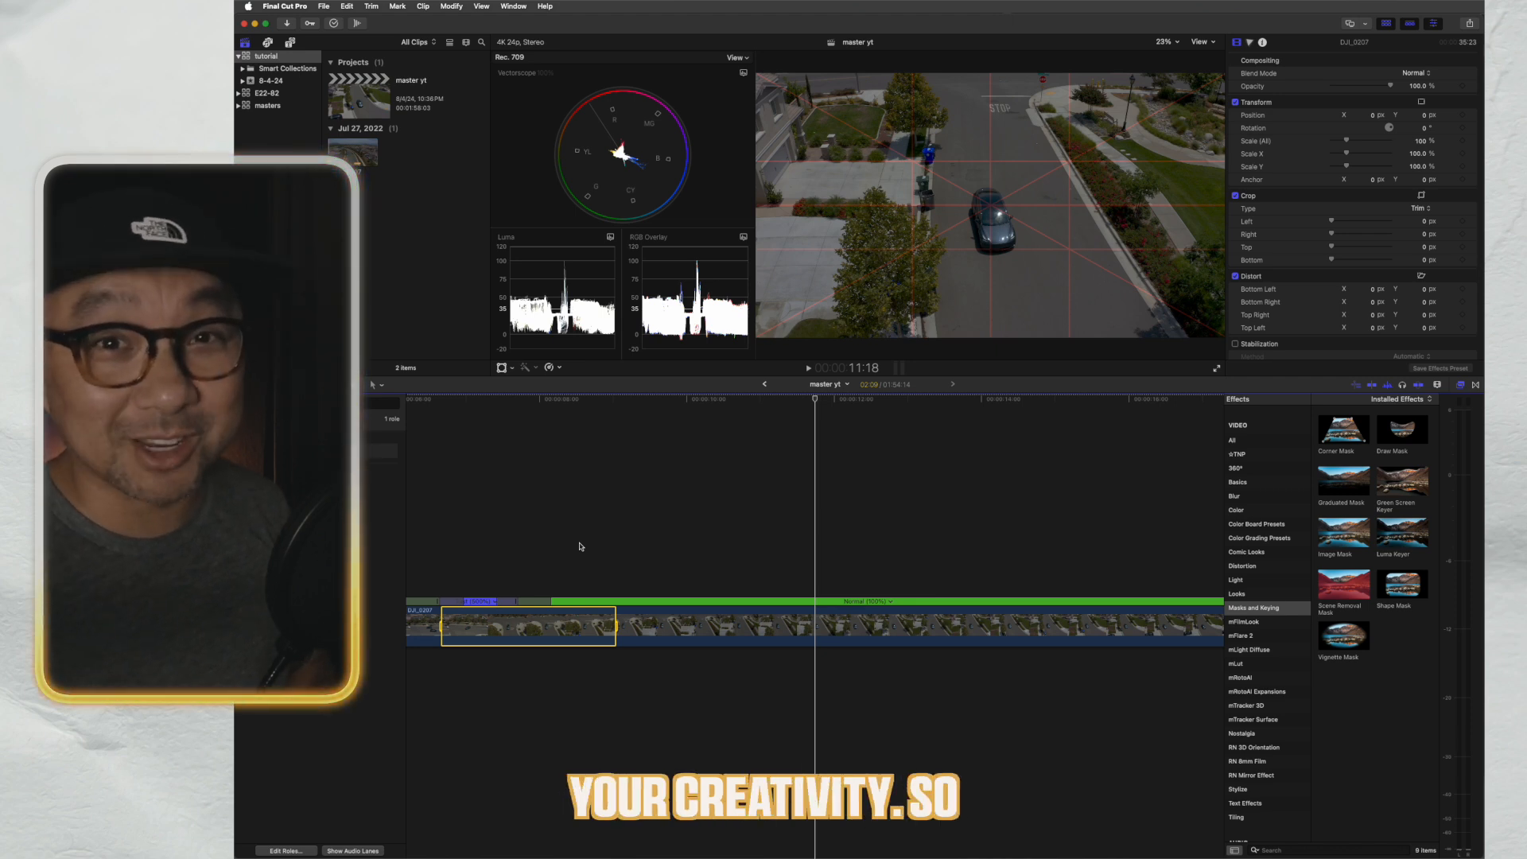
{"action": "key", "text": "shift+z"}
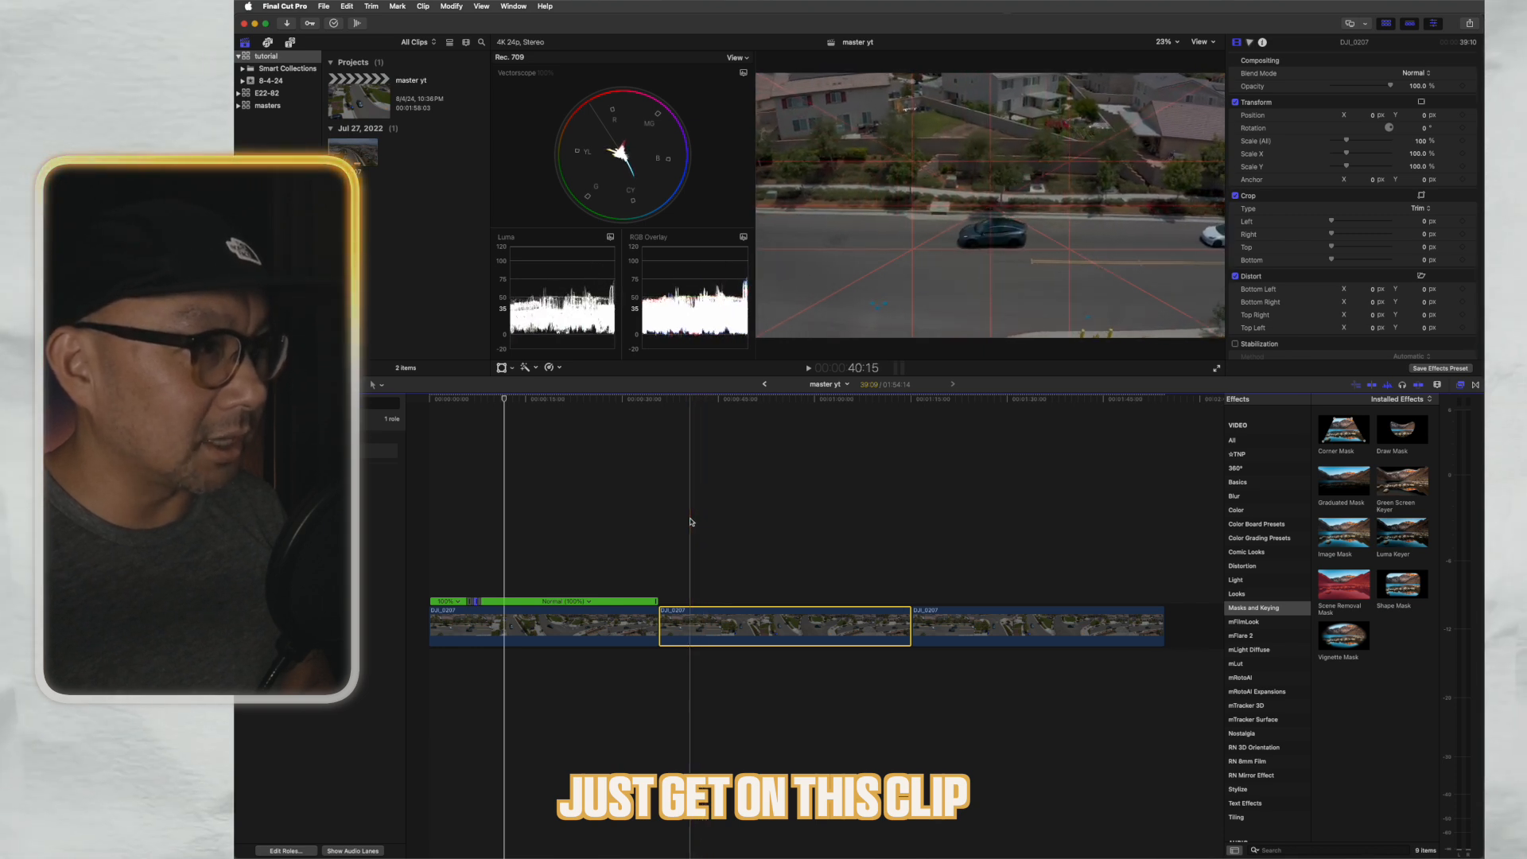
- Select the second clip with the playhead at 40:13, enable its Transform controls and add a starting transform keyframe
{"action": "left_click", "coordinate": [691, 522]}
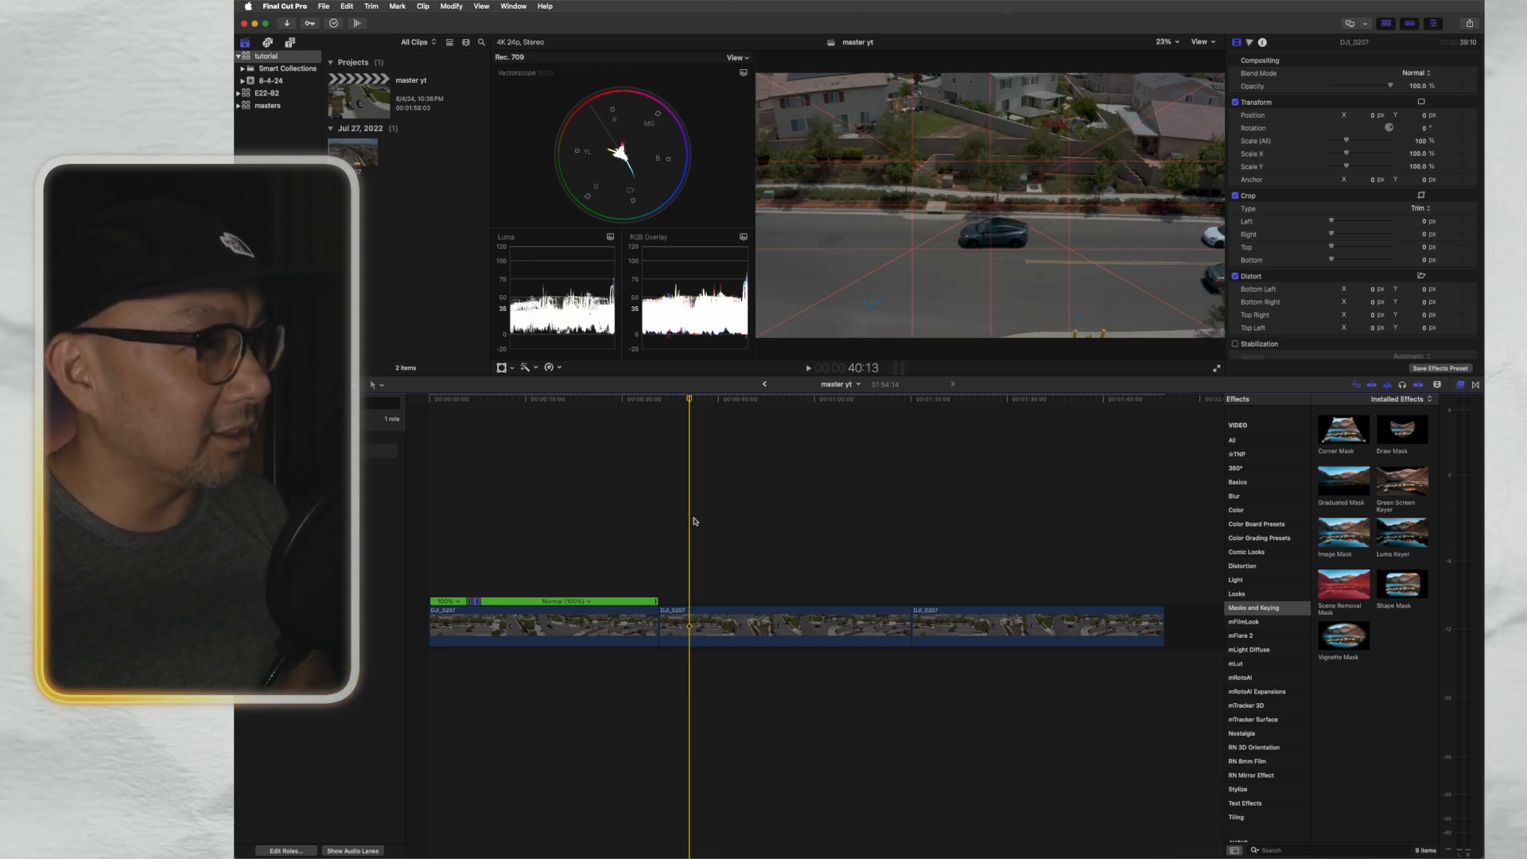
{"action": "left_click", "coordinate": [689, 616]}
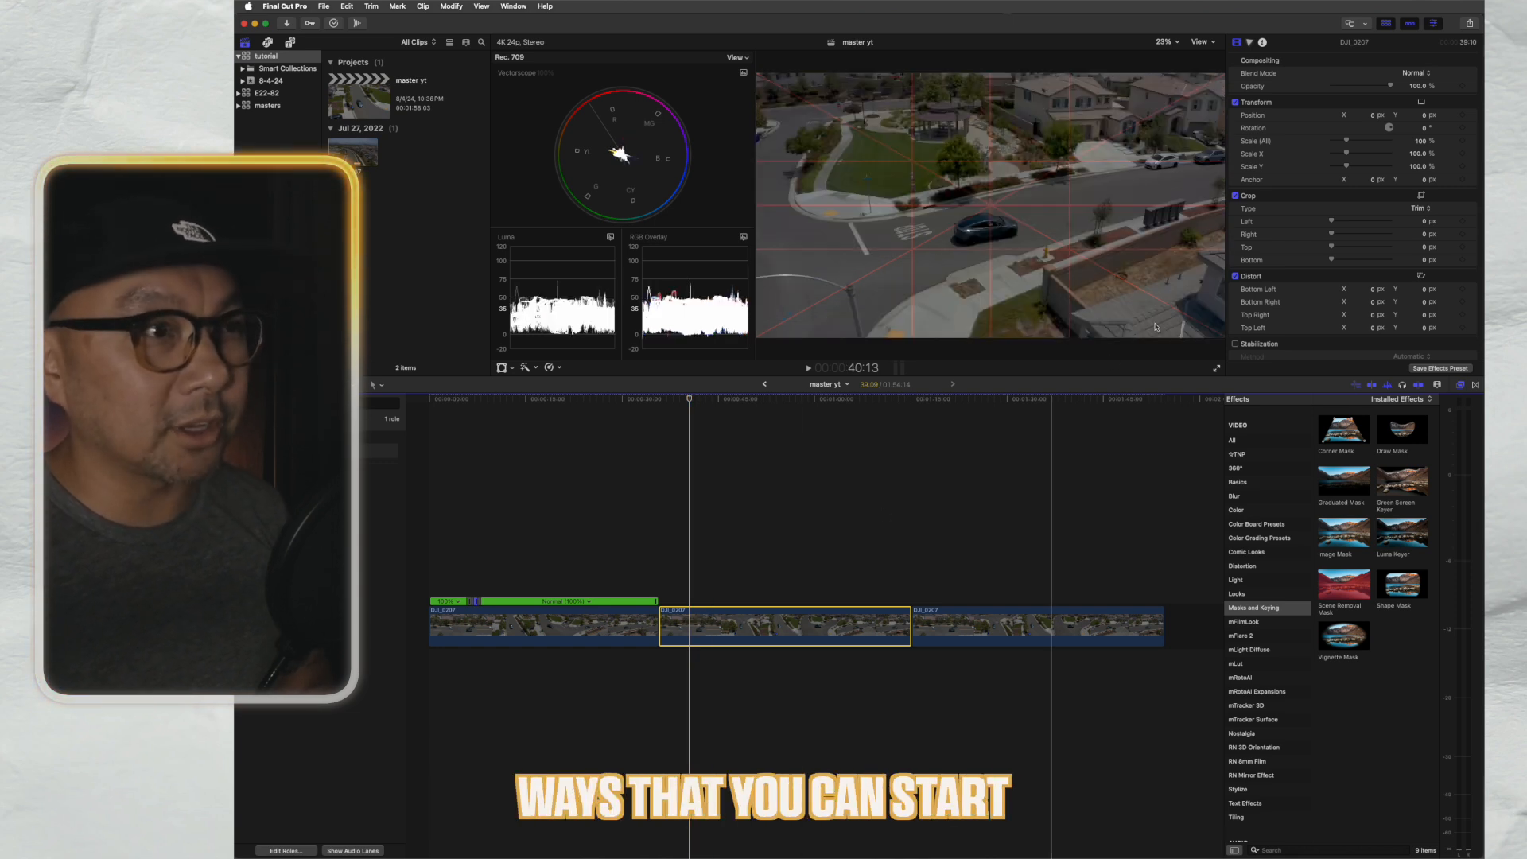
{"action": "mouse_move", "coordinate": [1468, 143]}
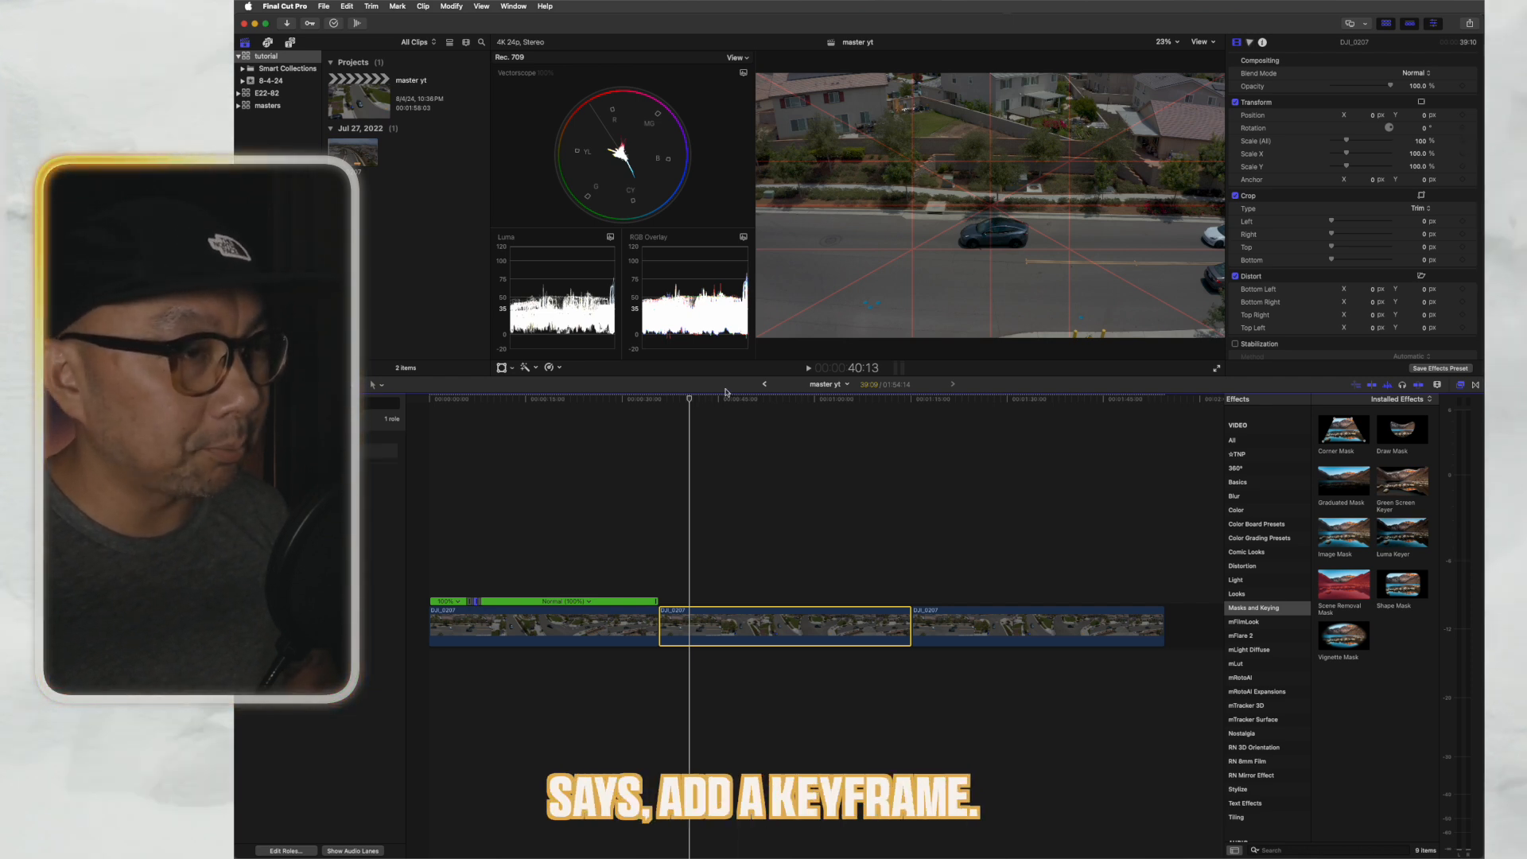
{"action": "key", "text": "shift+t"}
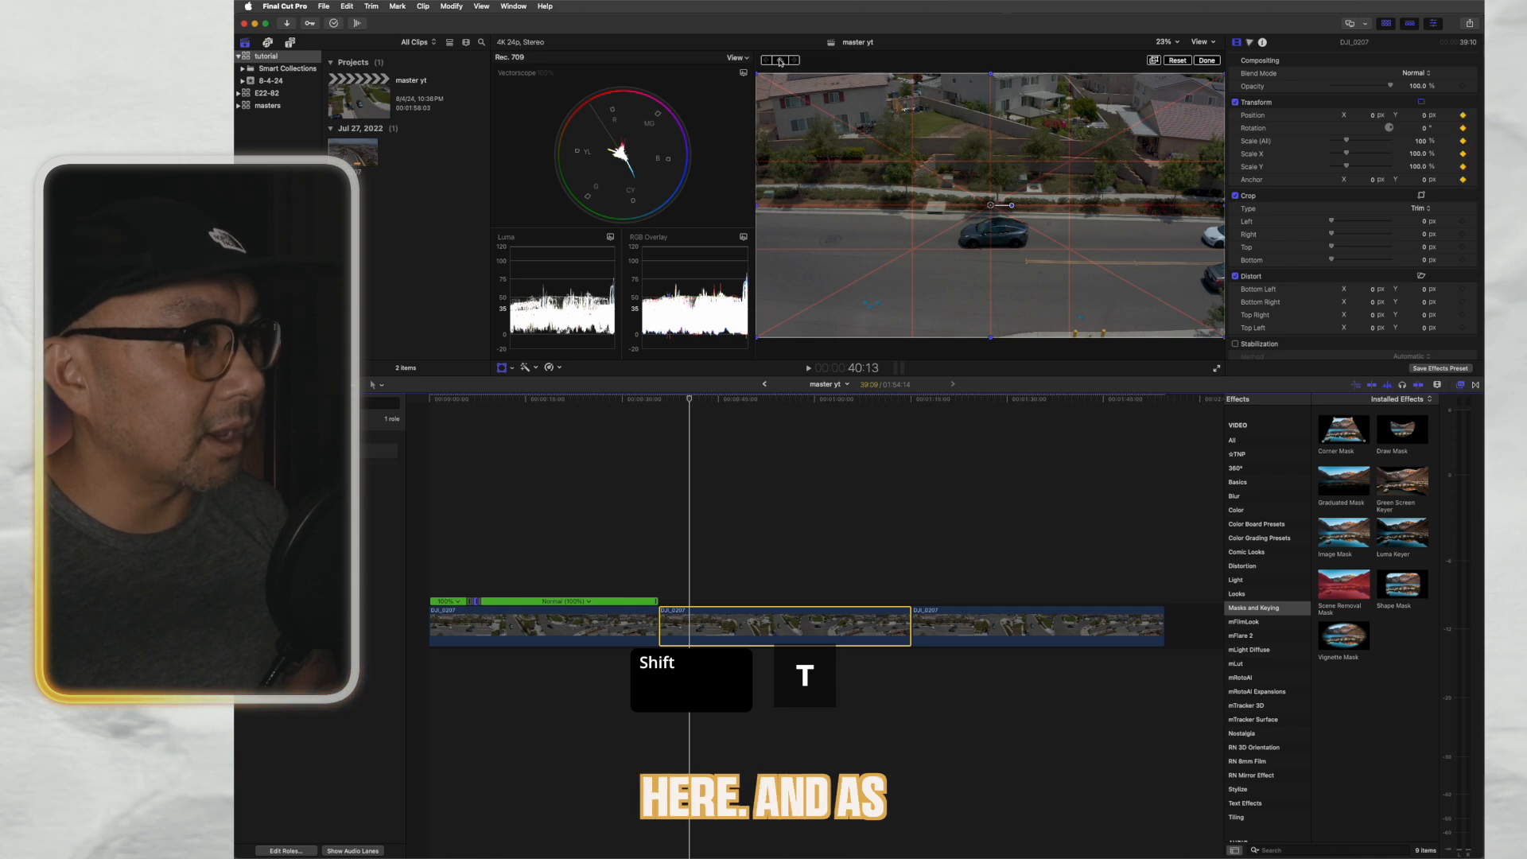
{"action": "left_click", "coordinate": [780, 61]}
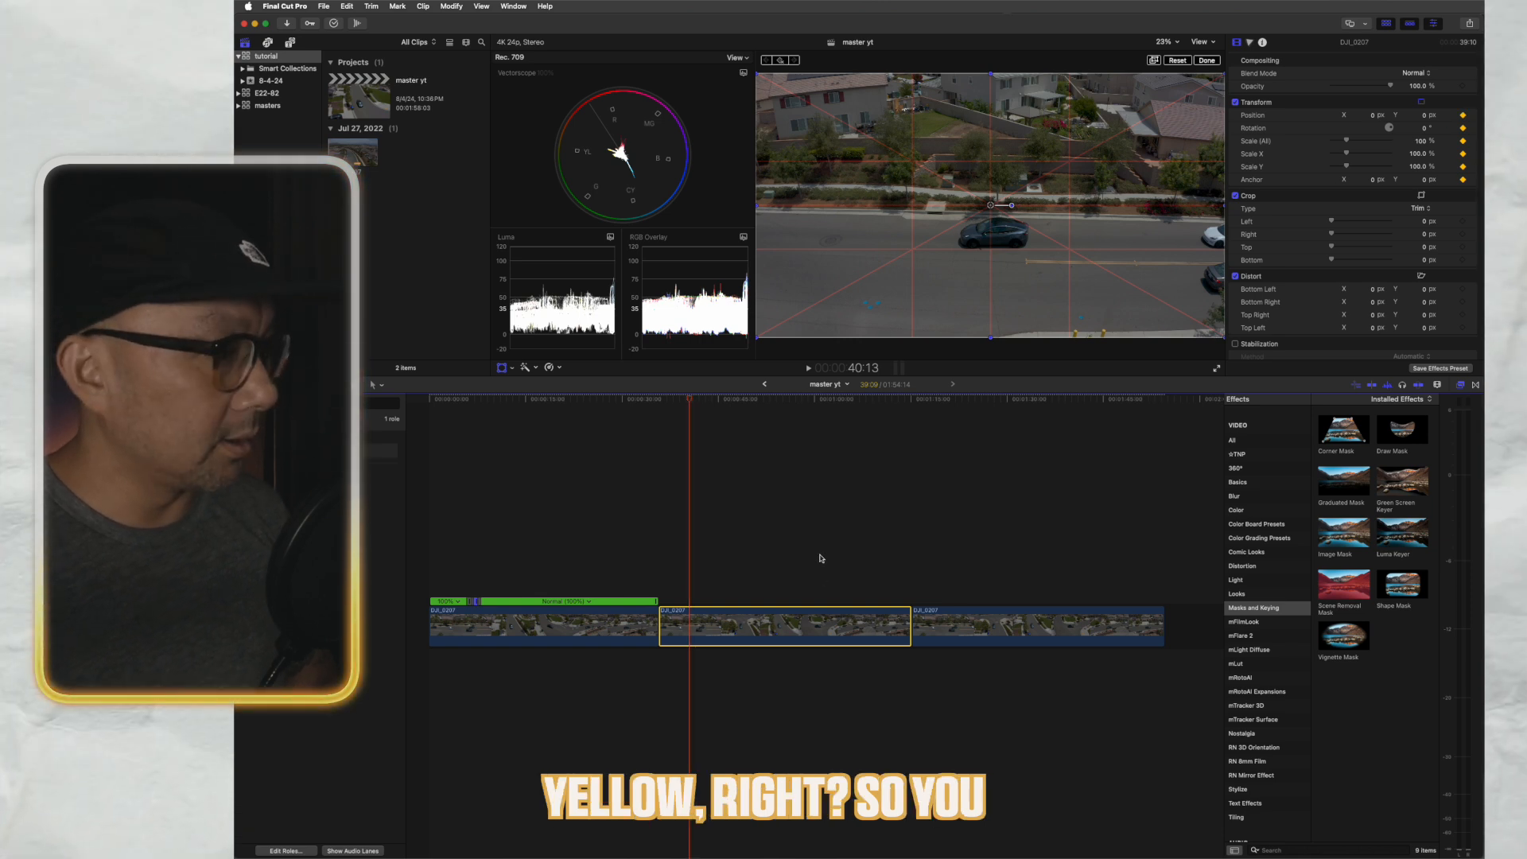
- Advance the playhead to 42:19 and scale the second clip up to about 135% to create a zoom-in keyframe
{"action": "key", "text": "Right"}
{"action": "key", "text": "Right"}
{"action": "key", "text": "Right"}
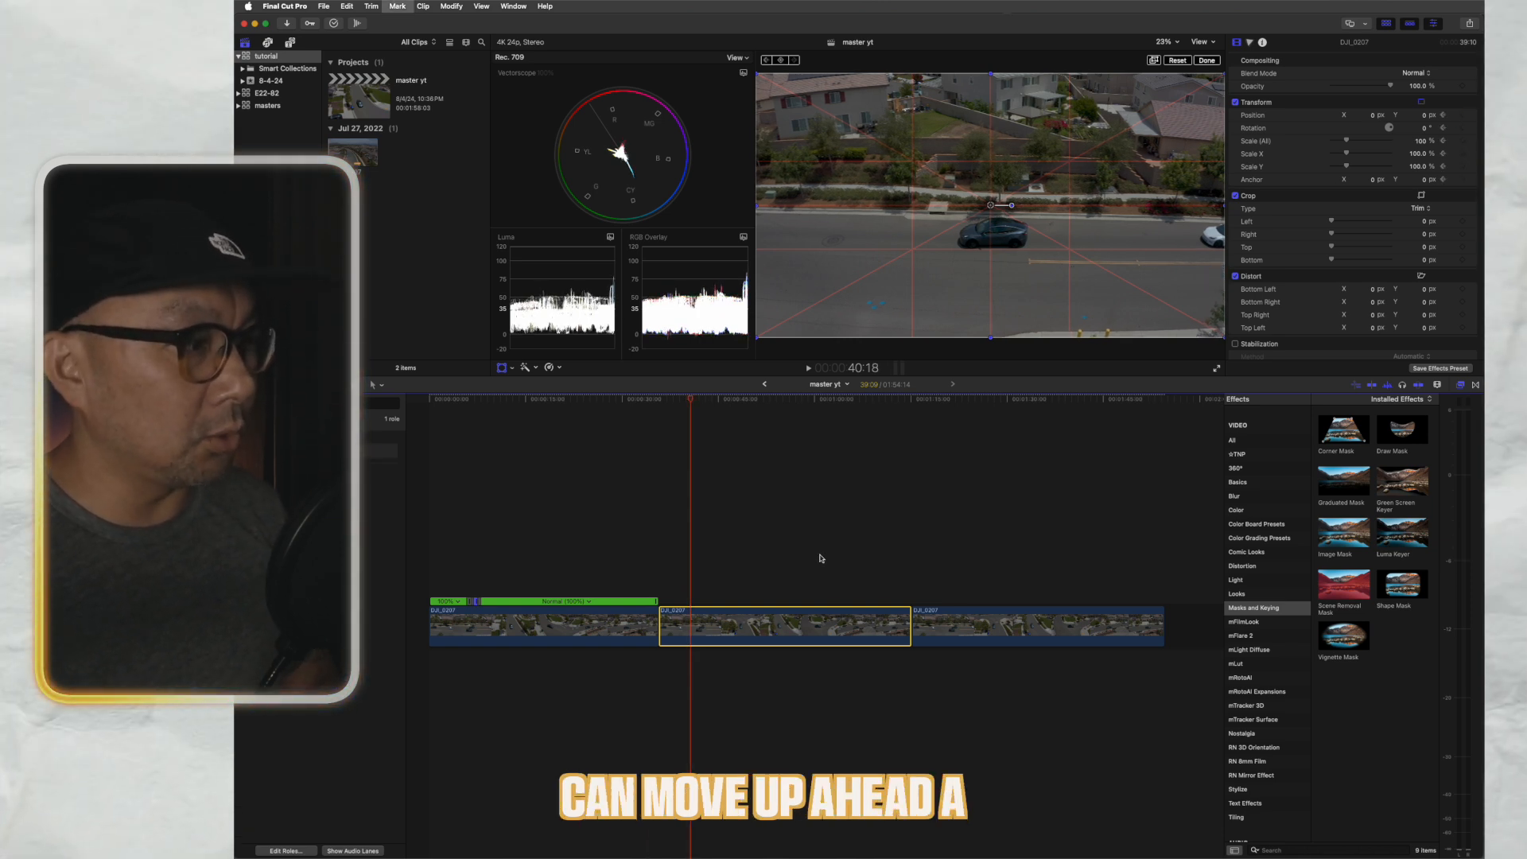
{"action": "key", "text": "Right"}
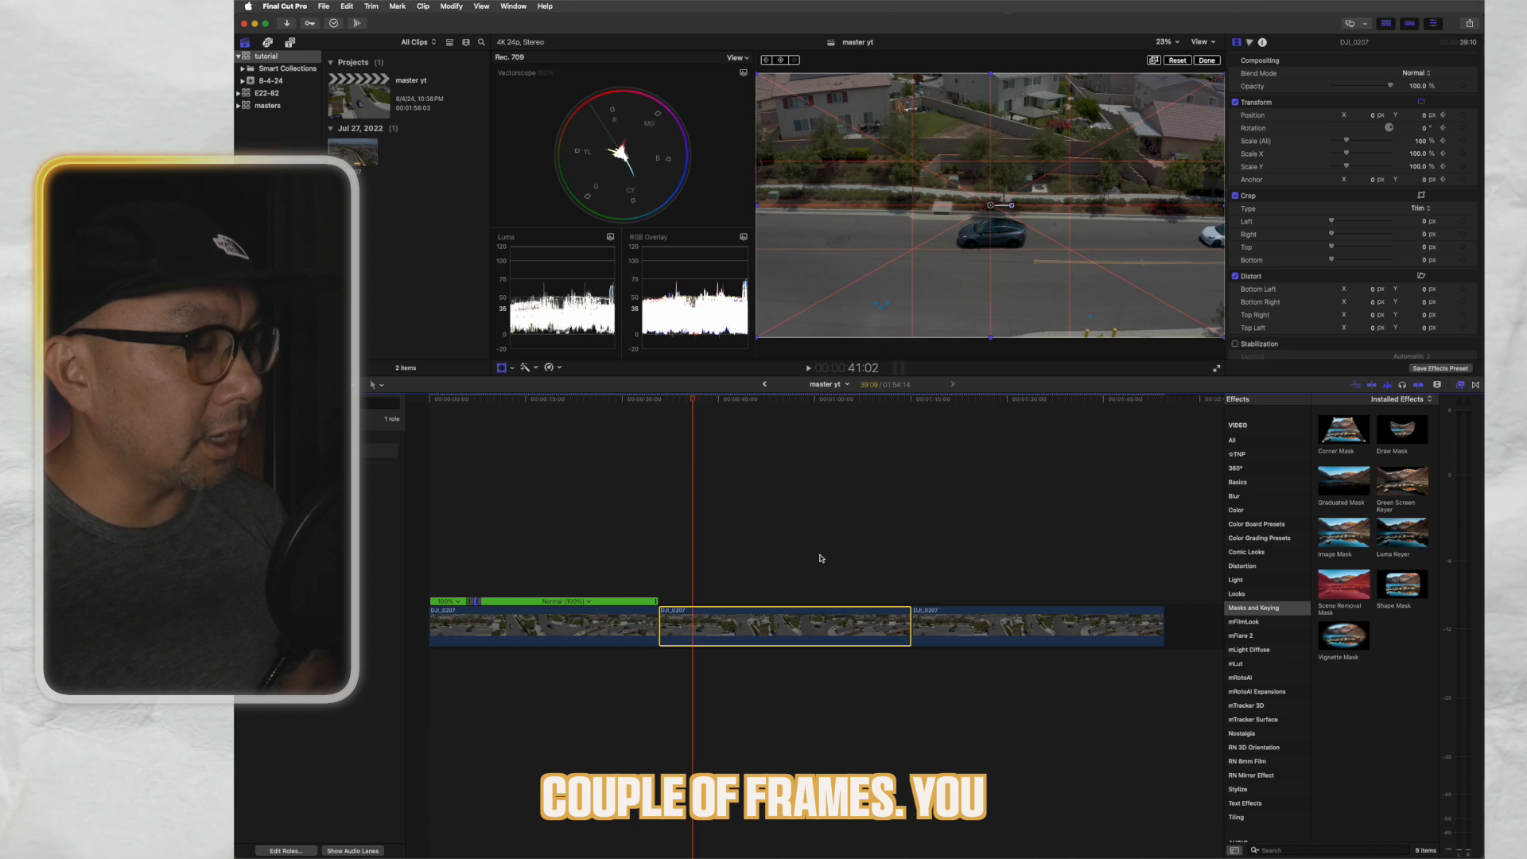
{"action": "key", "text": "Right"}
{"action": "key", "text": "Right"}
{"action": "key", "text": "Right"}
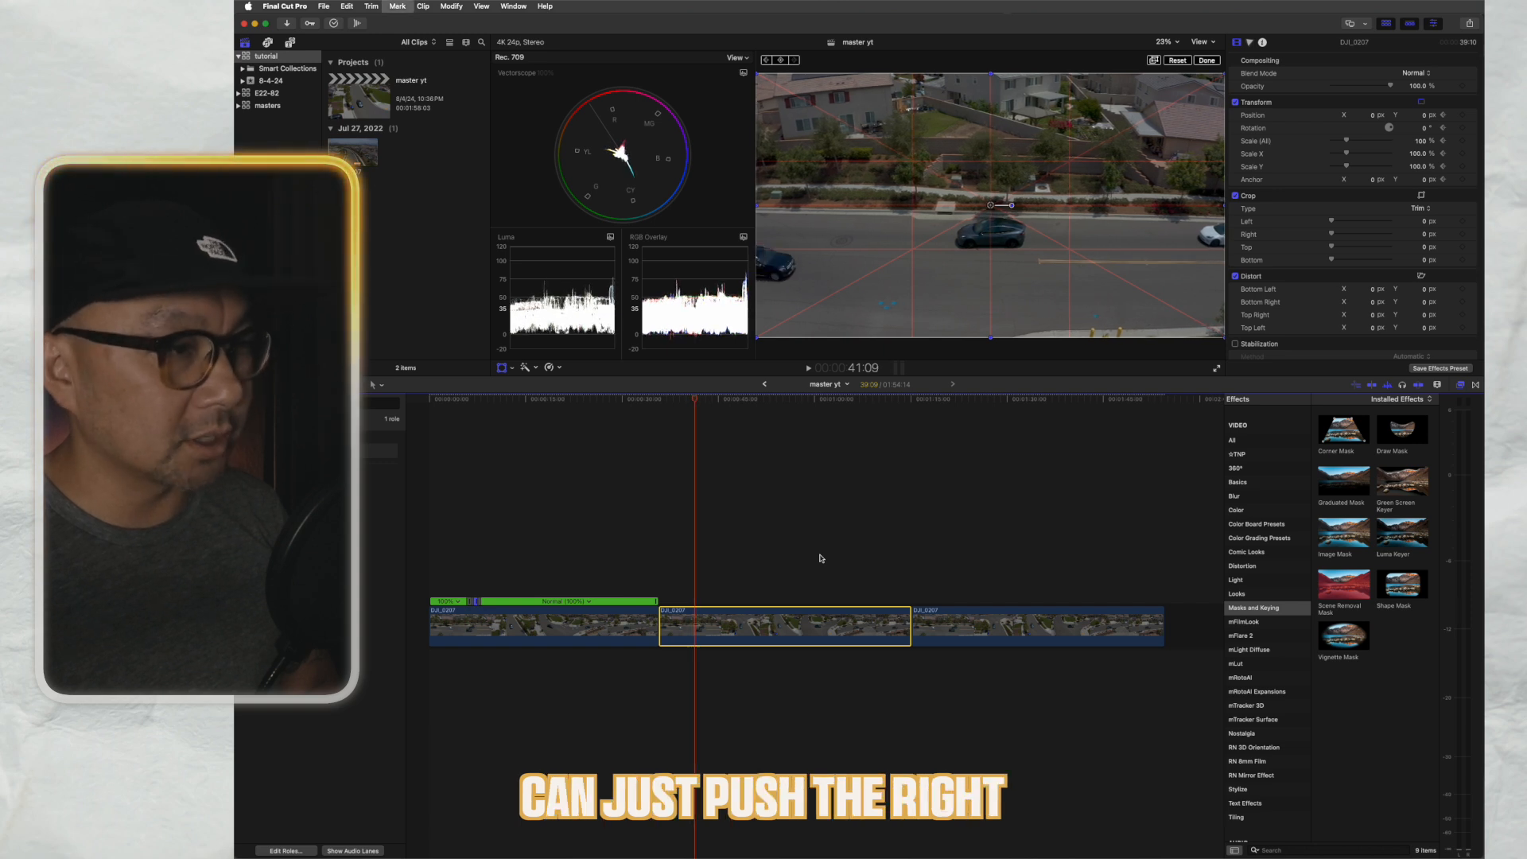
{"action": "key", "text": "Right"}
{"action": "key", "text": "Right"}
{"action": "key", "text": "Right"}
{"action": "key", "text": "Right"}
{"action": "key", "text": "Right"}
{"action": "key", "text": "Right"}
{"action": "key", "text": "Right"}
{"action": "key", "text": "Right"}
{"action": "key", "text": "Right"}
{"action": "key", "text": "Right"}
{"action": "key", "text": "Right"}
{"action": "key", "text": "Right"}
{"action": "key", "text": "Right"}
{"action": "key", "text": "Right"}
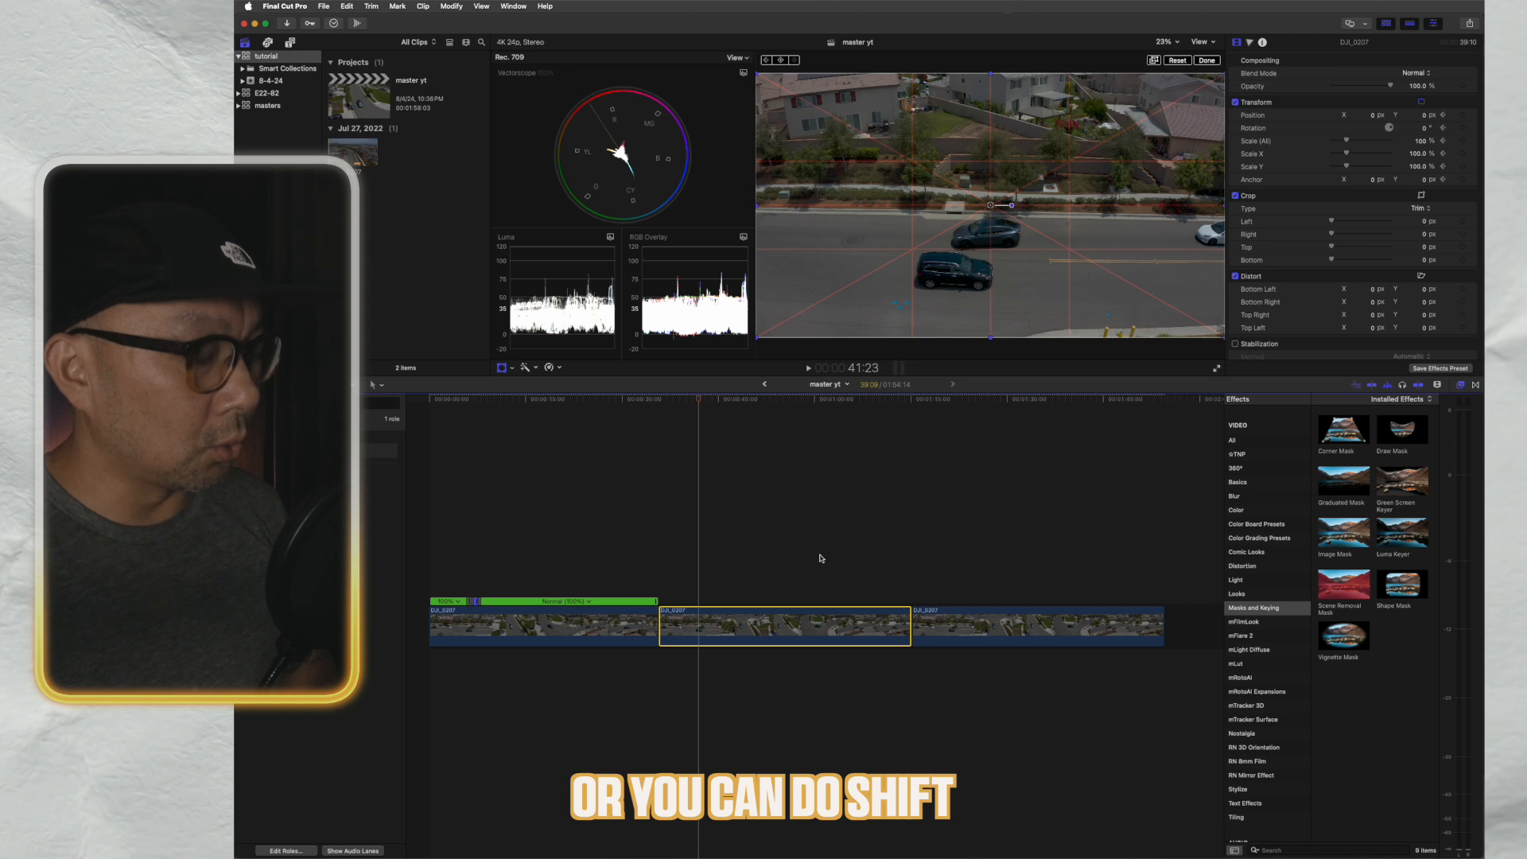
{"action": "key", "text": "shift+Right"}
{"action": "key", "text": "shift+Right"}
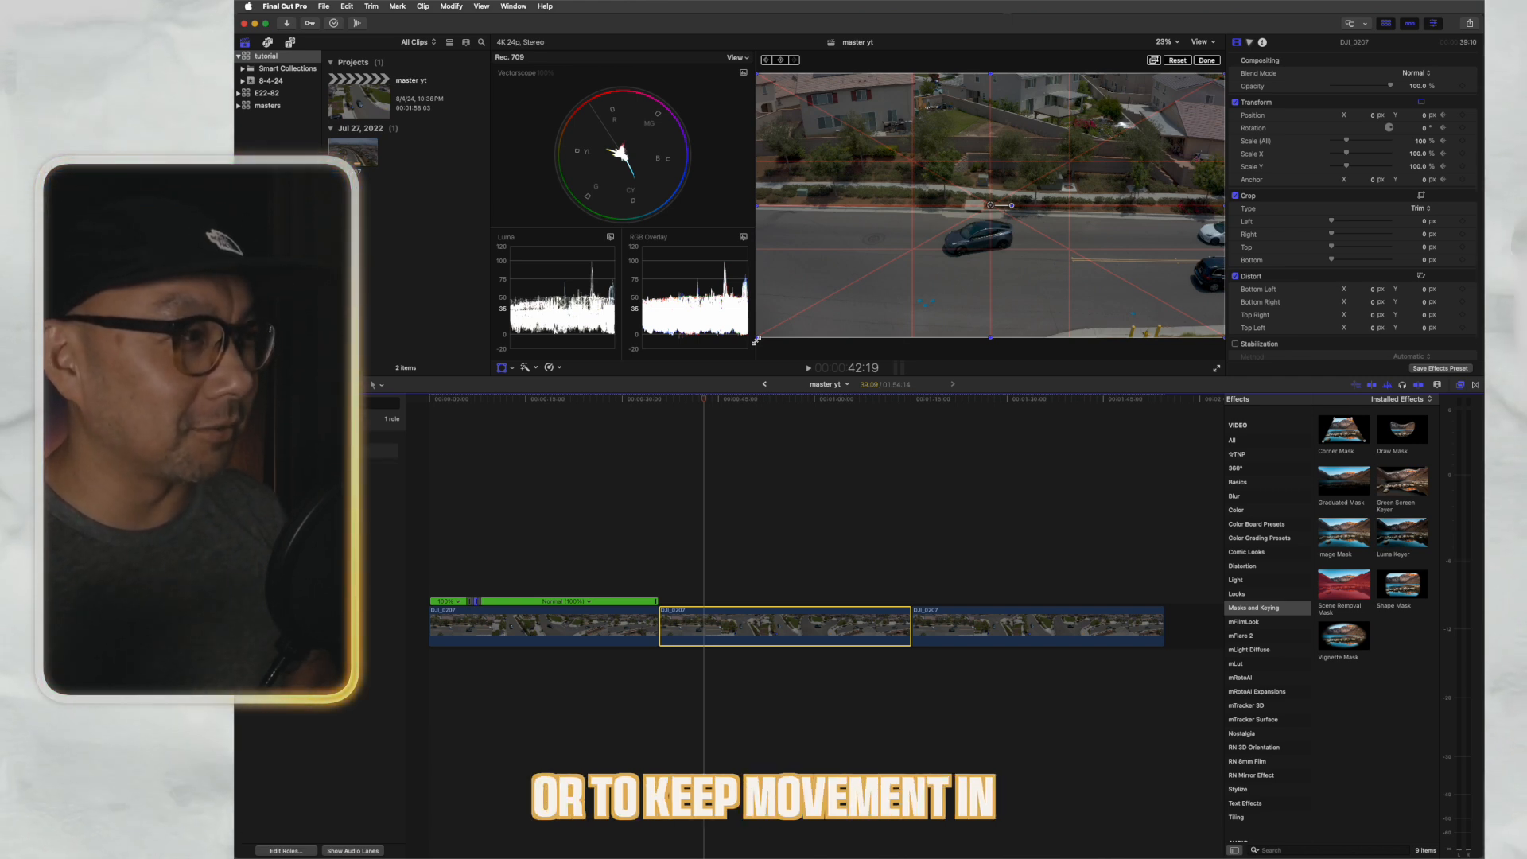
{"action": "left_click_drag", "start_coordinate": [756, 340], "coordinate": [623, 391]}
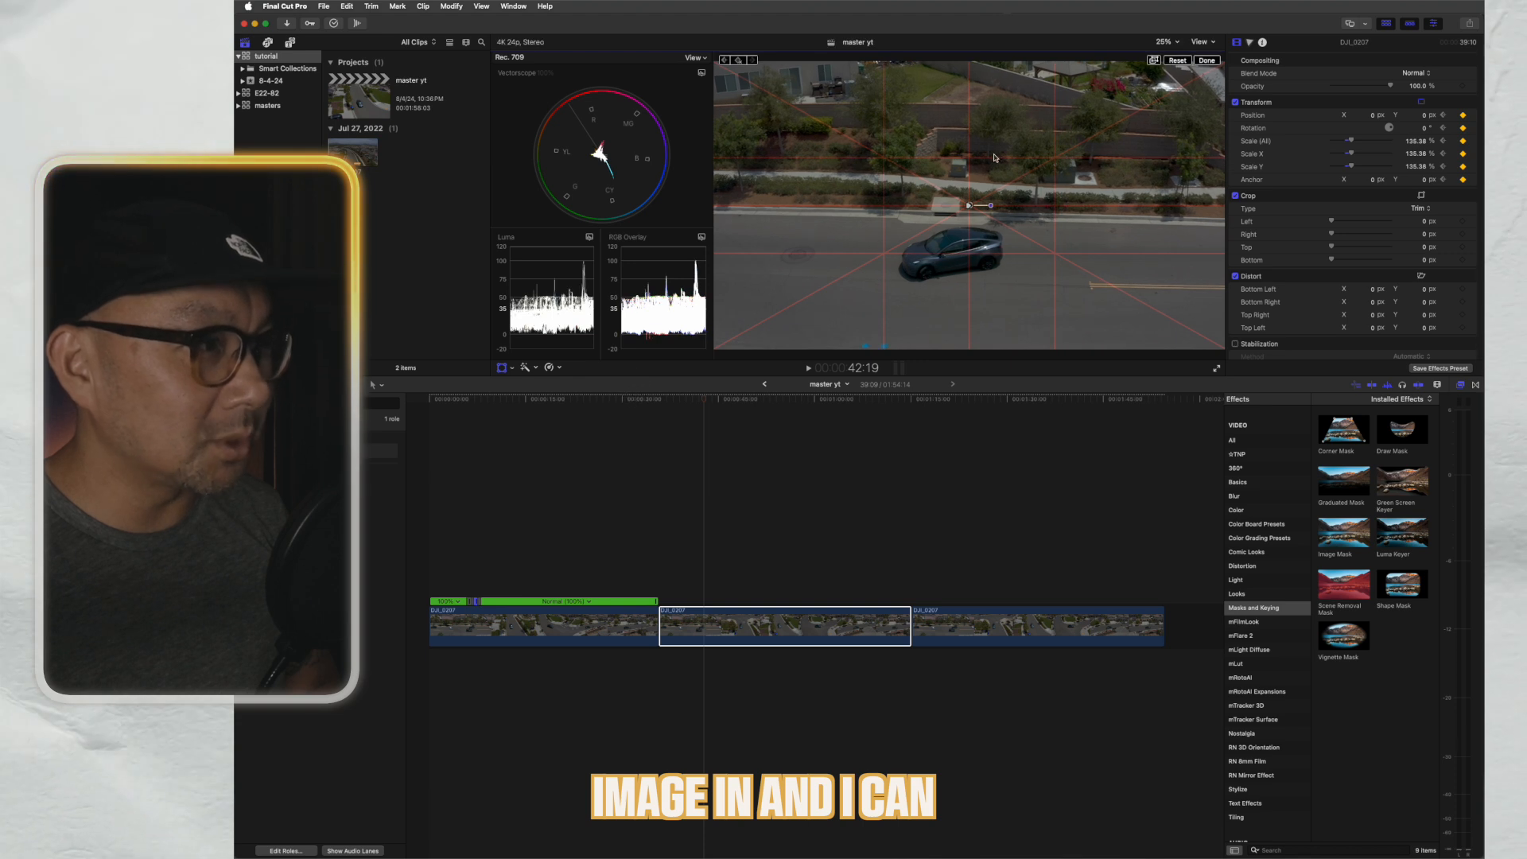
- Shift the zoomed second clip upward in the 42:19 keyframe to improve the car's composition, and play the zoom back
{"action": "left_click_drag", "start_coordinate": [971, 207], "coordinate": [974, 171]}
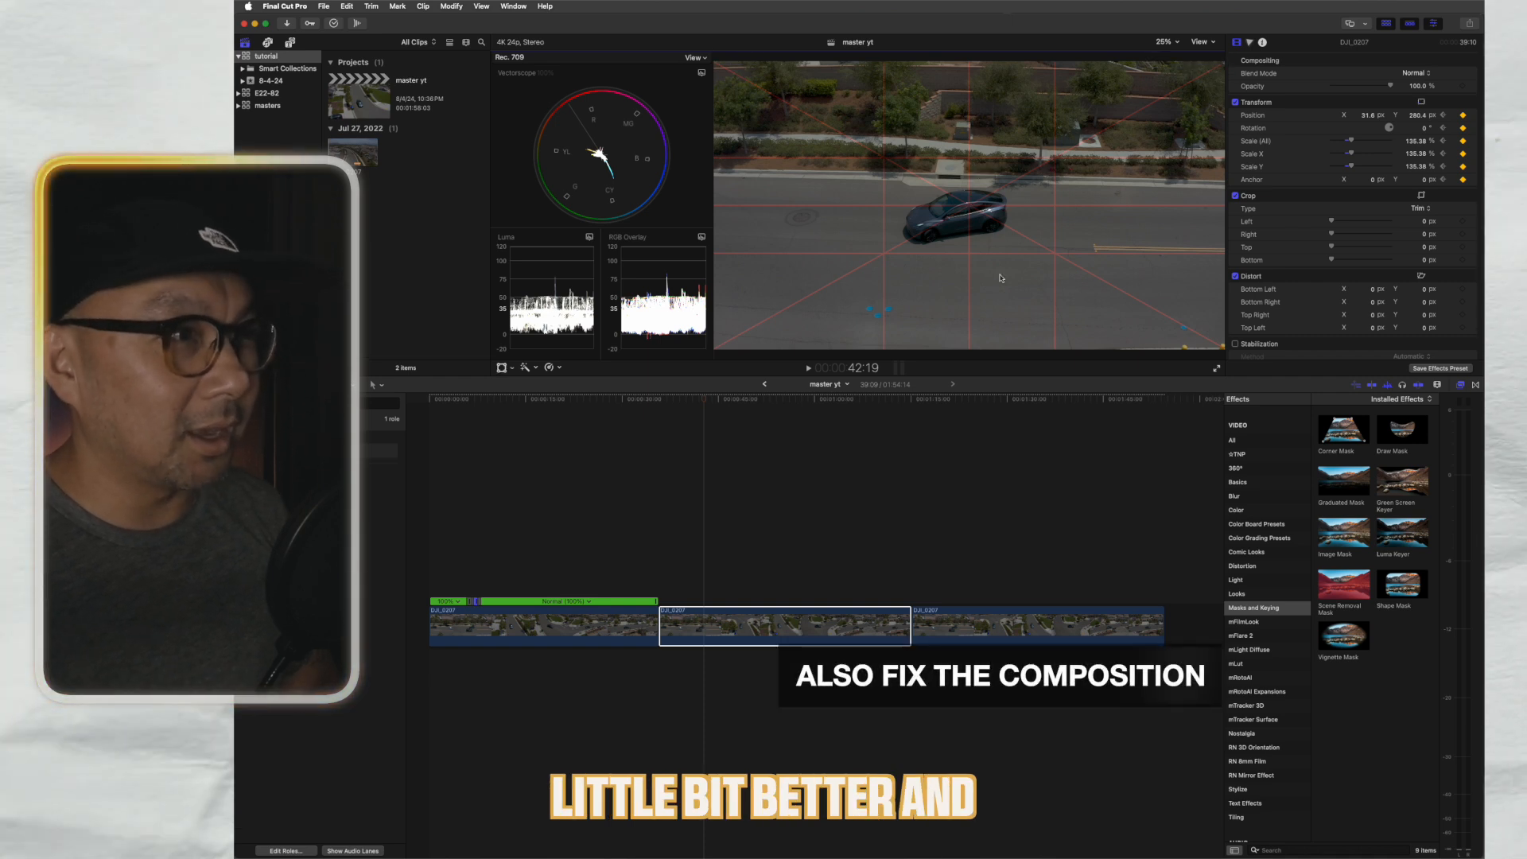
{"action": "left_click", "coordinate": [671, 561]}
{"action": "key", "text": "space"}
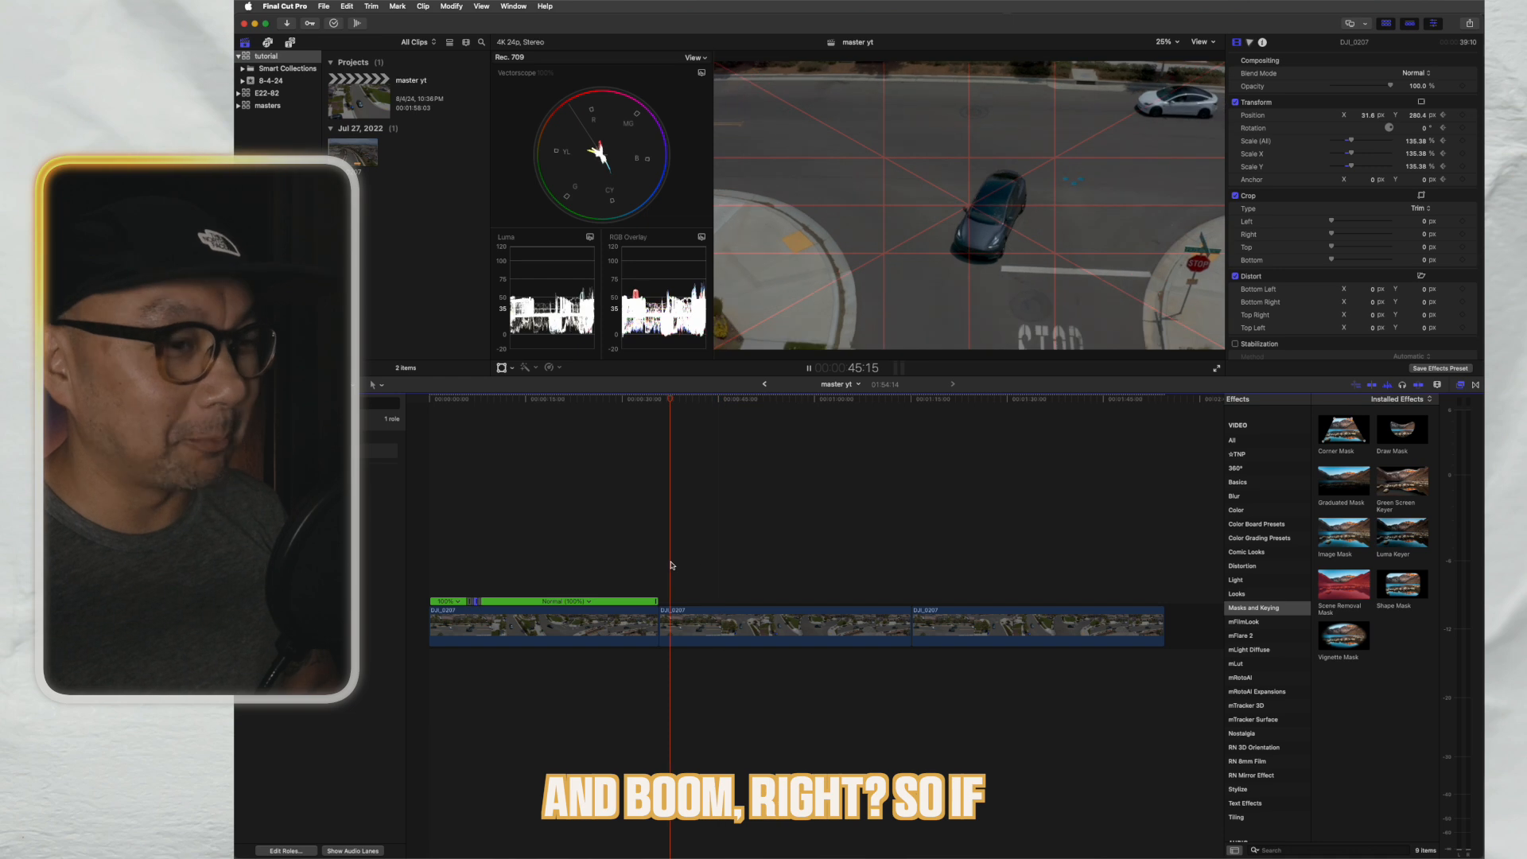
{"action": "left_click", "coordinate": [670, 565]}
- Show the second clip's video animation, move its ending transform keyframe out to 49:07 for a slower zoom, and play it back
{"action": "left_click", "coordinate": [735, 626]}
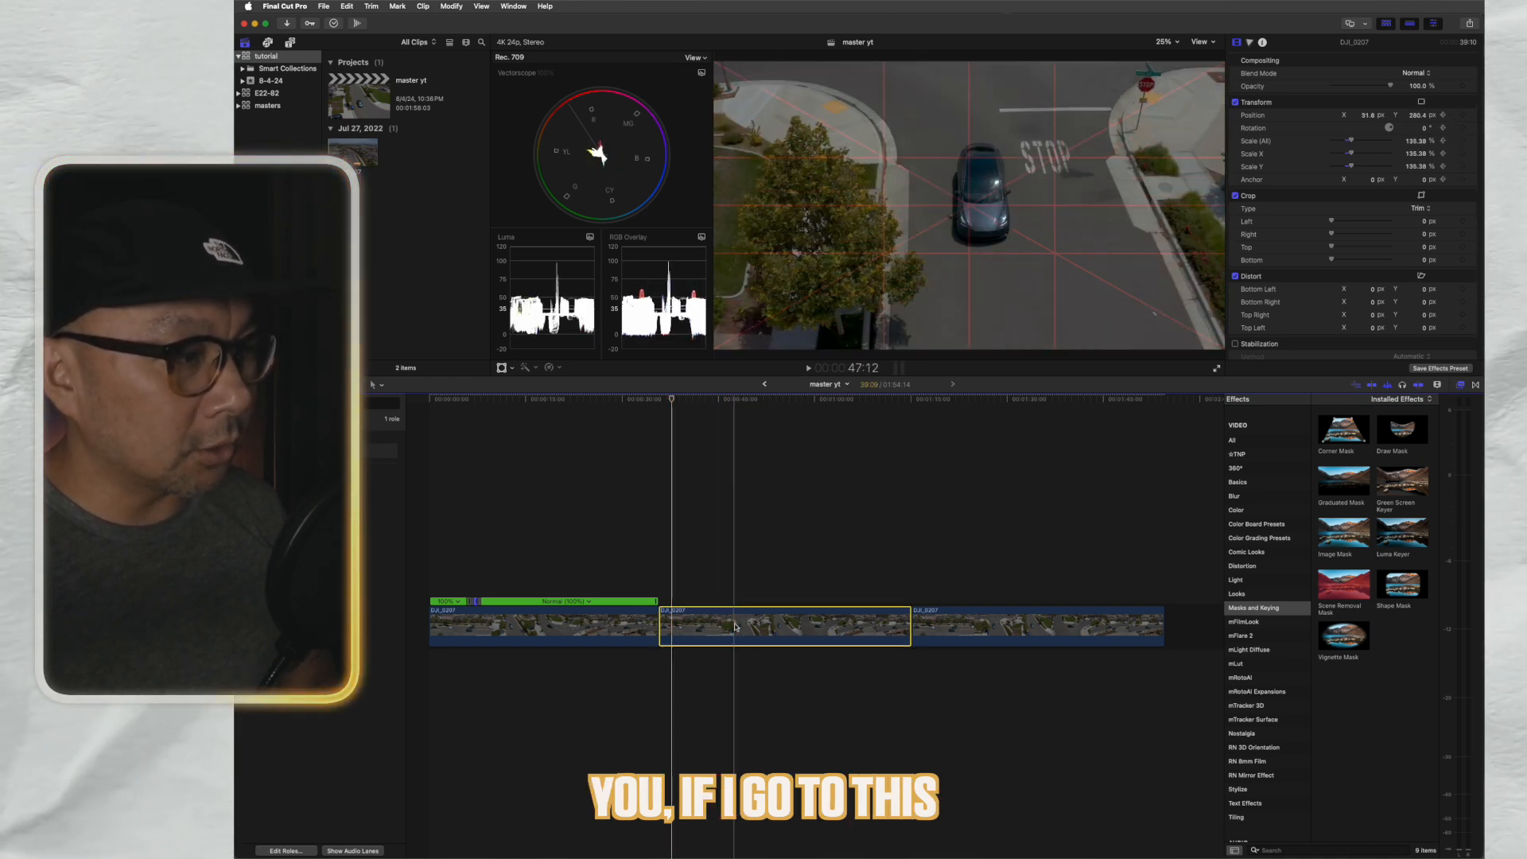
{"action": "key", "text": "ctrl+v"}
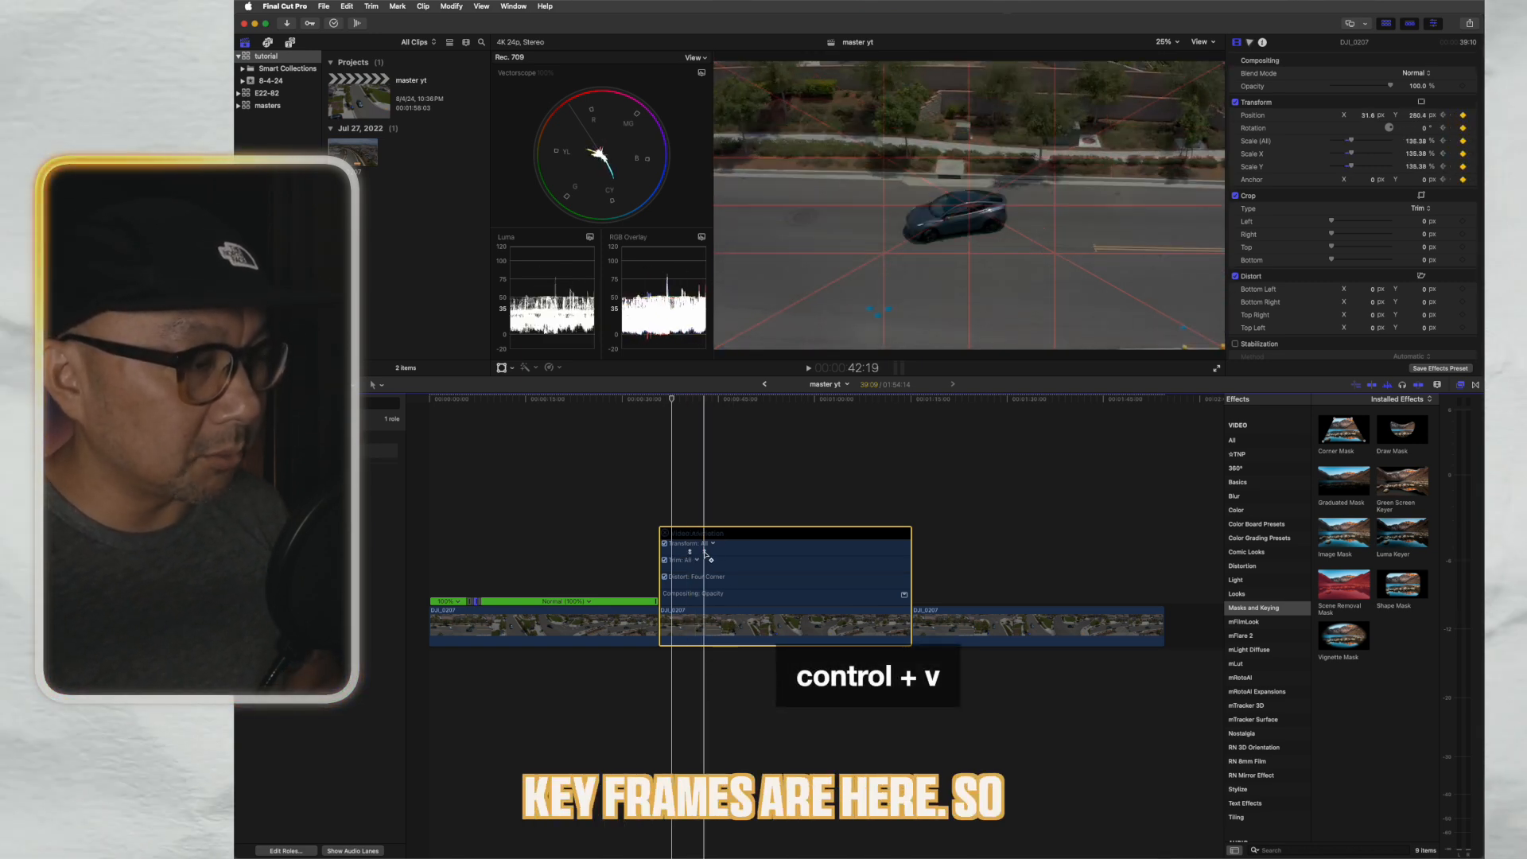
{"action": "left_click", "coordinate": [705, 552]}
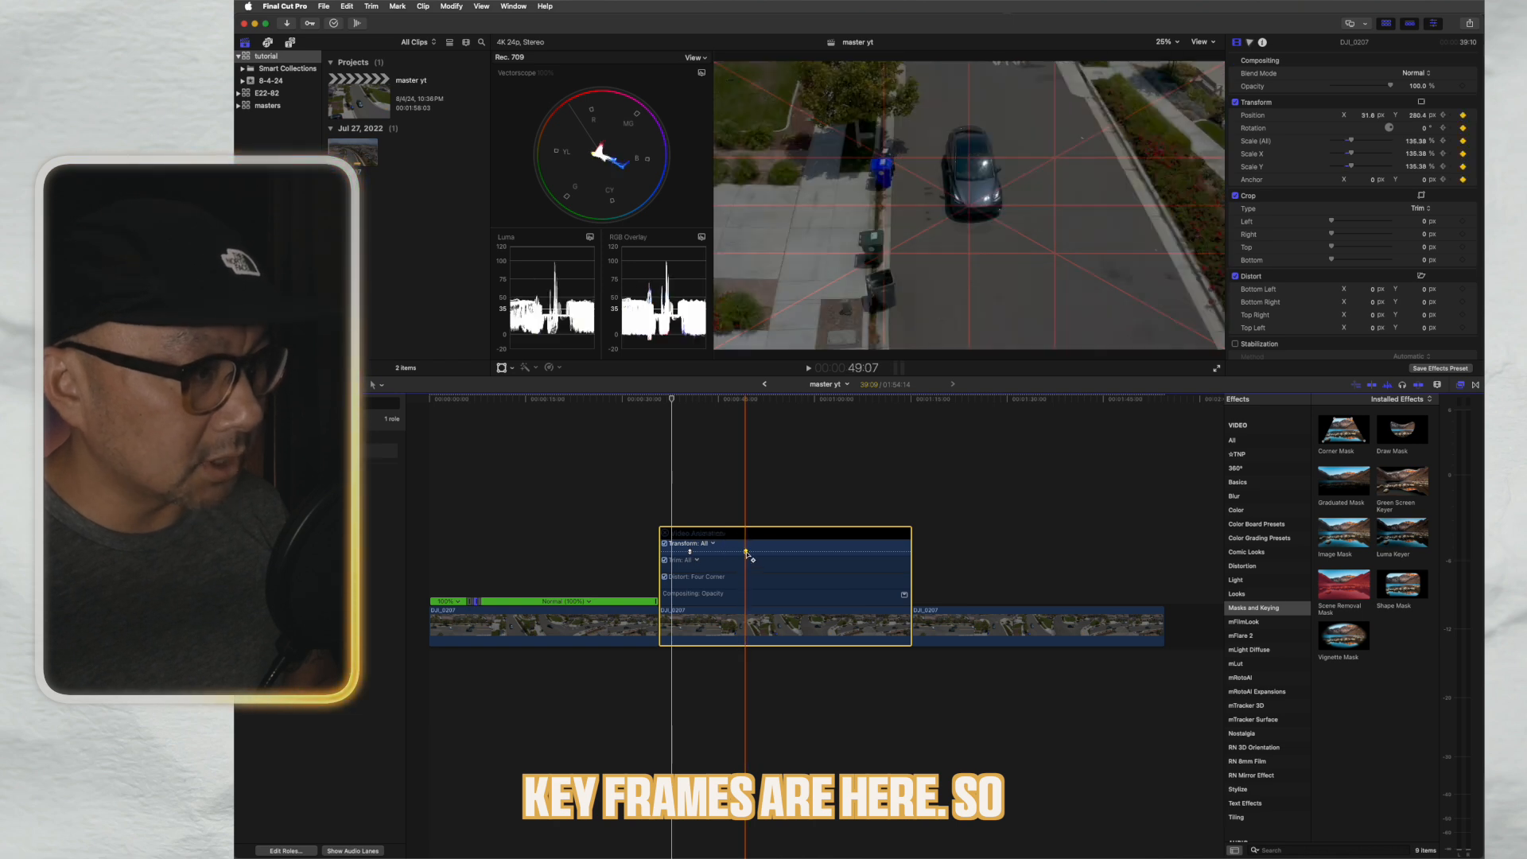
{"action": "key", "text": "space"}
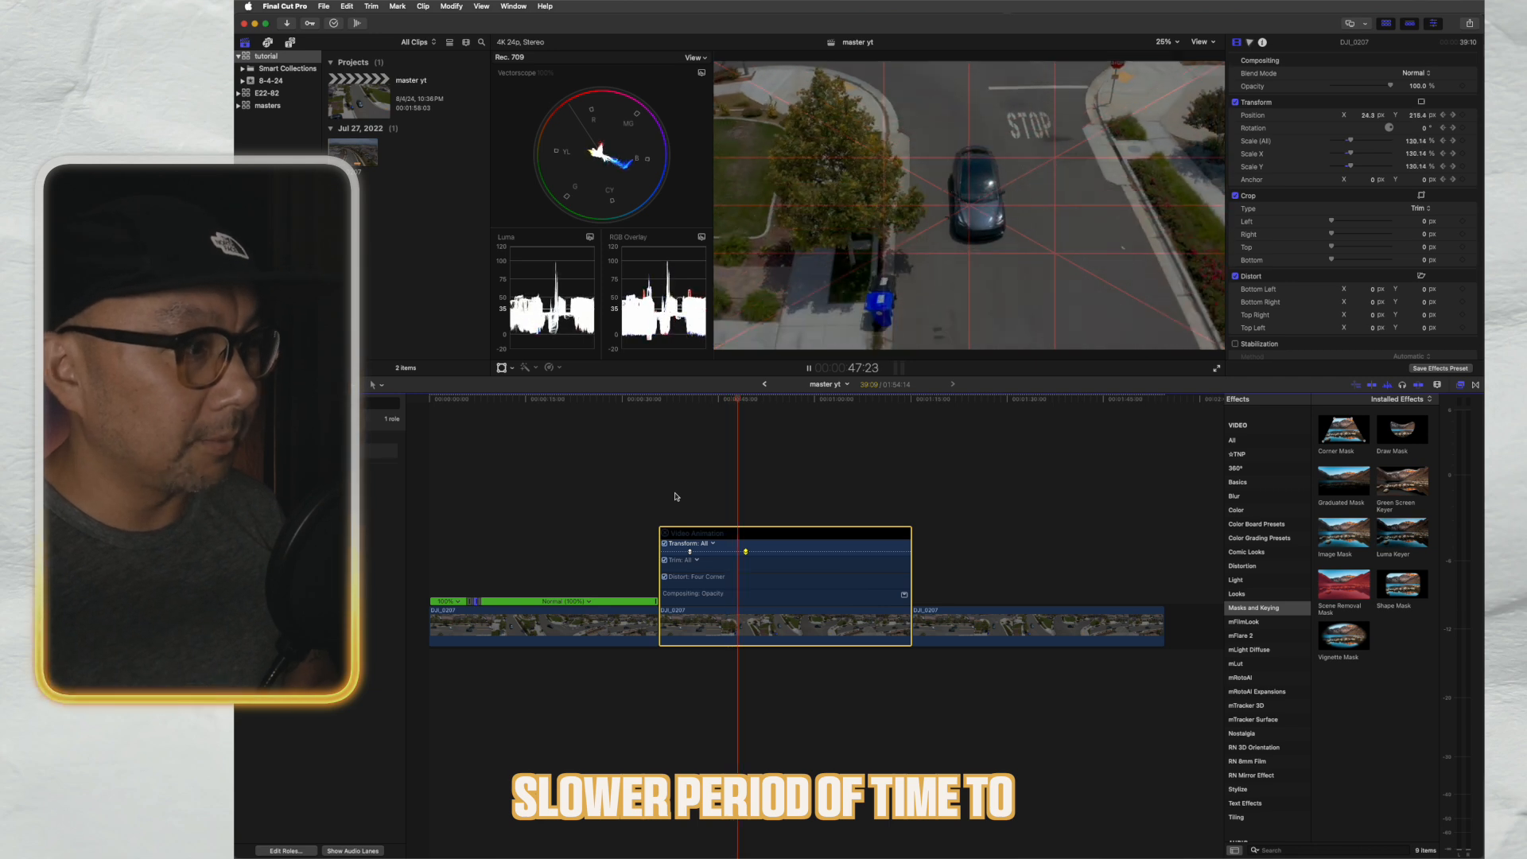
{"action": "key", "text": "space"}
{"action": "left_click", "coordinate": [746, 551]}
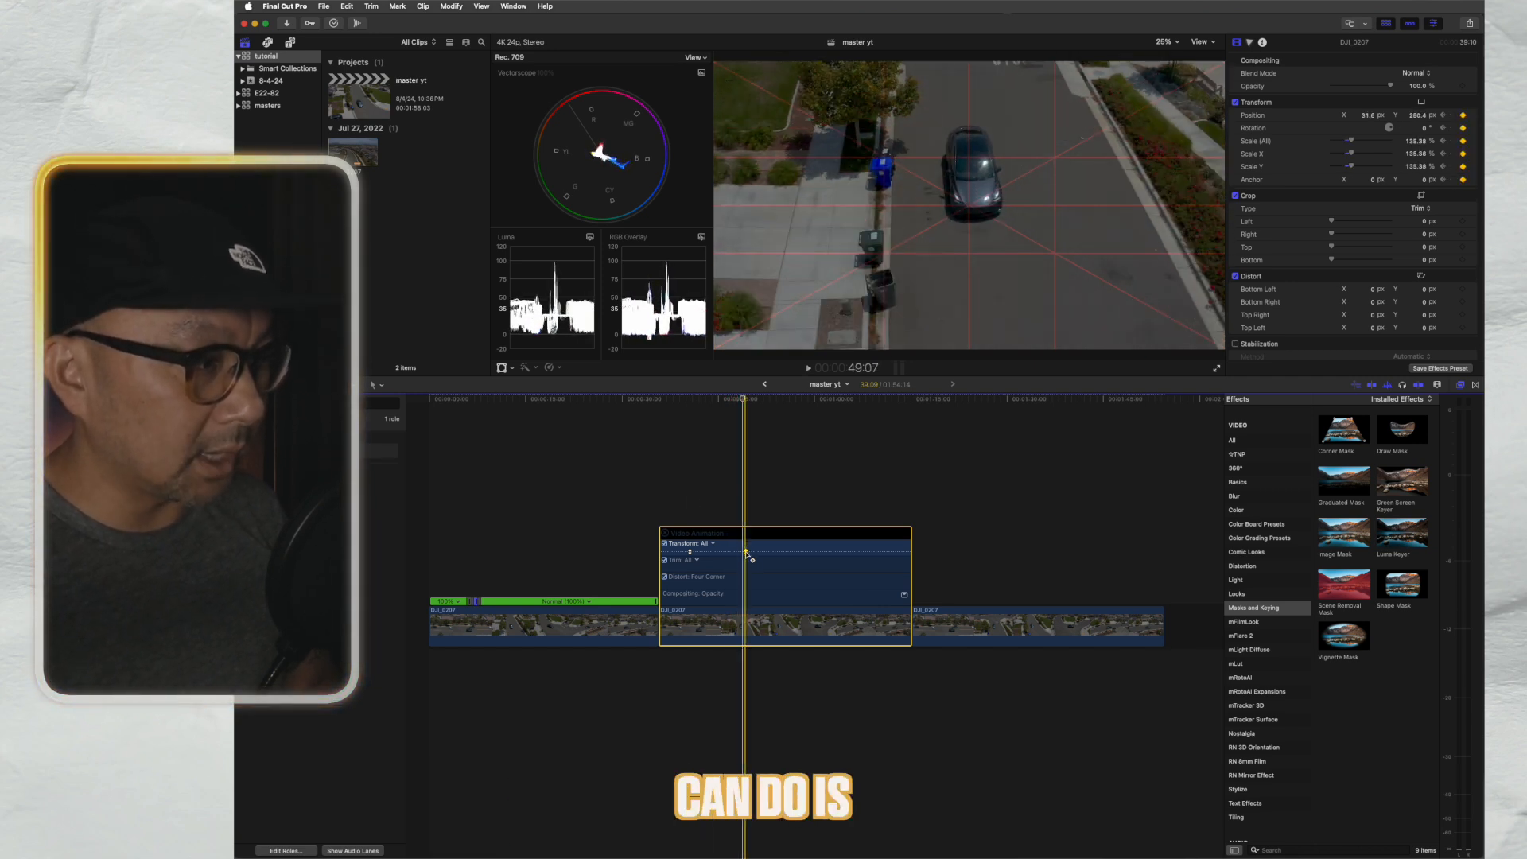
- Move the ending transform keyframe back close beside the starting one for a quick zoom, and play the second clip
{"action": "left_click", "coordinate": [746, 551]}
{"action": "left_click_drag", "start_coordinate": [746, 551], "coordinate": [693, 557]}
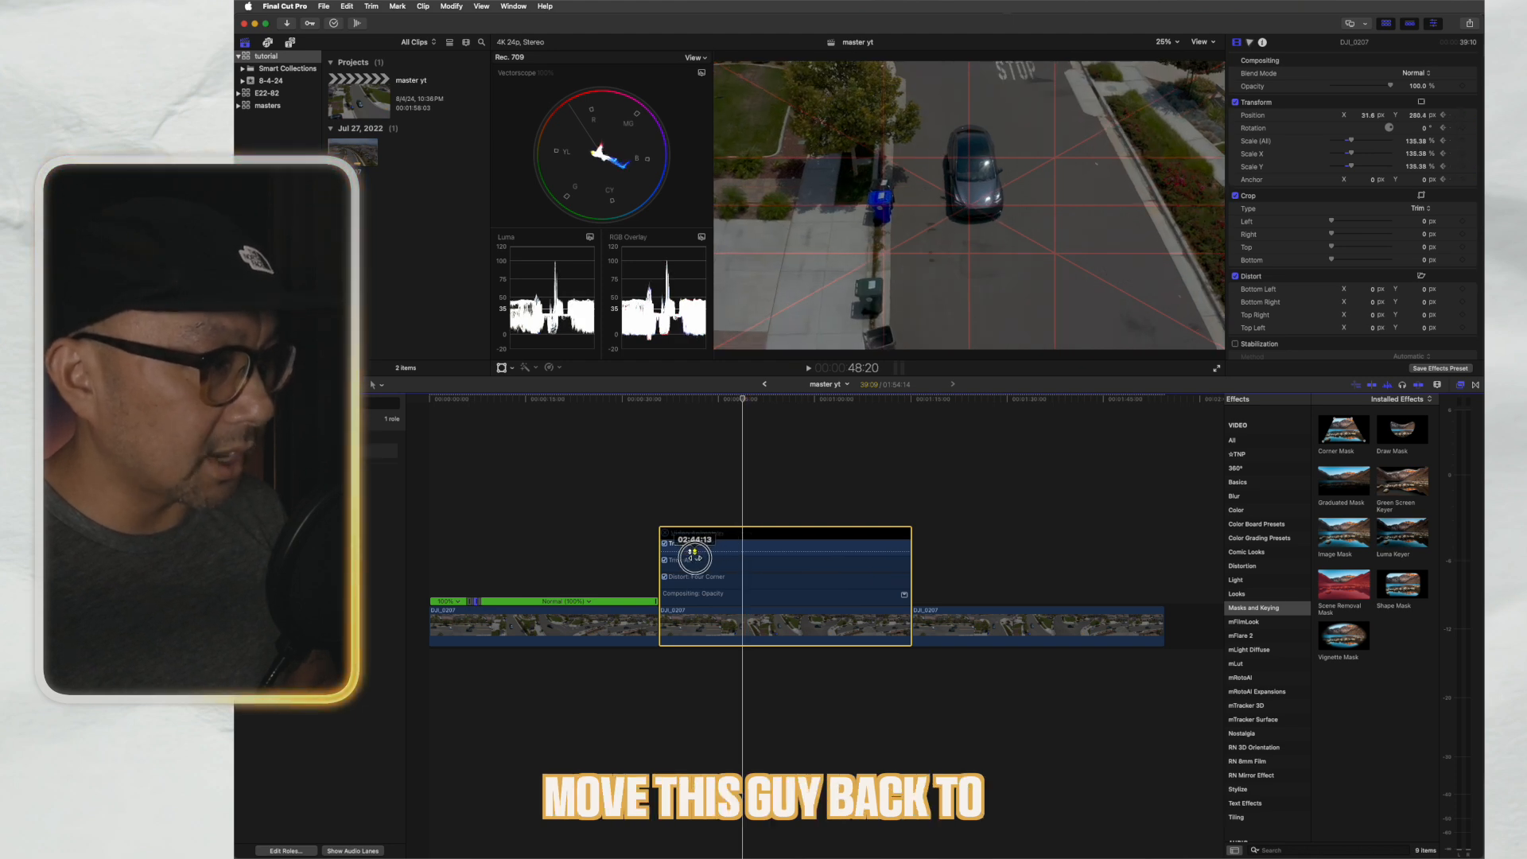
{"action": "left_click", "coordinate": [678, 509]}
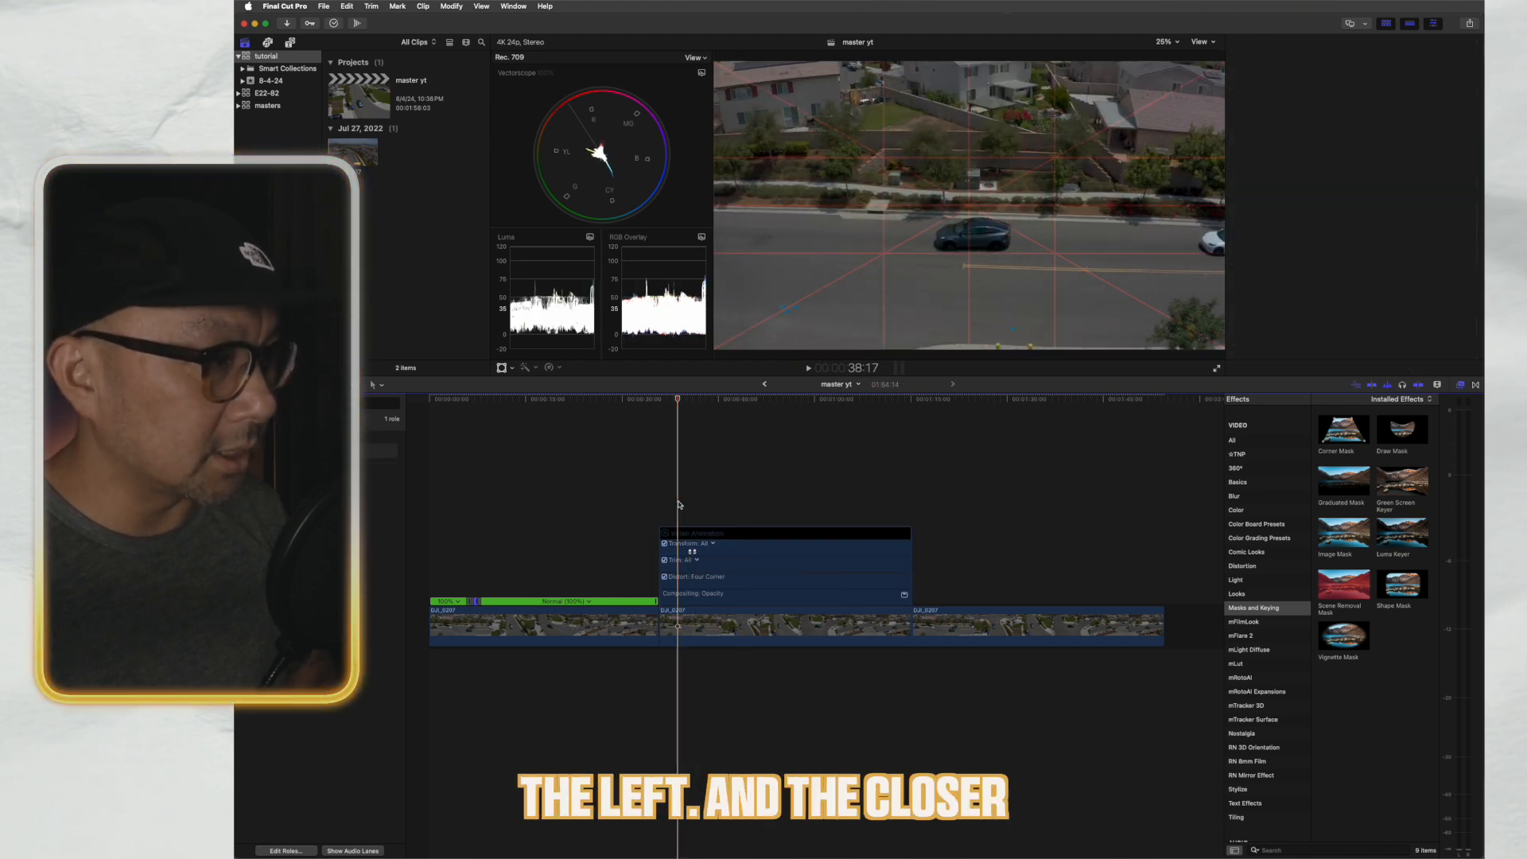
{"action": "key", "text": "space"}
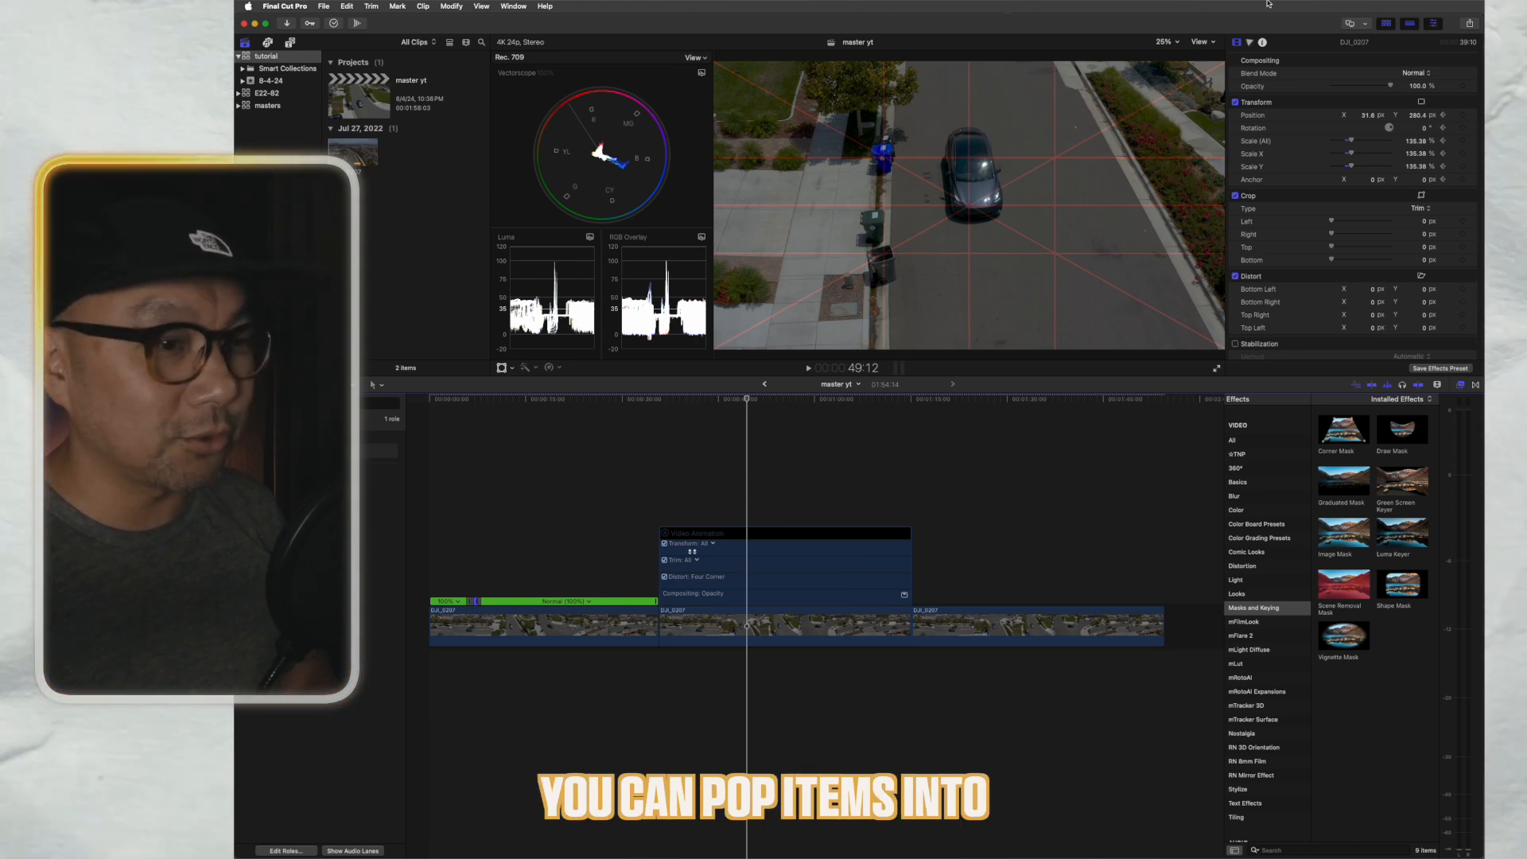
- Set the viewer zoom to 12.5% and place the TNP logo from the masters library above the second clip at 49:12
{"action": "left_click", "coordinate": [1176, 44]}
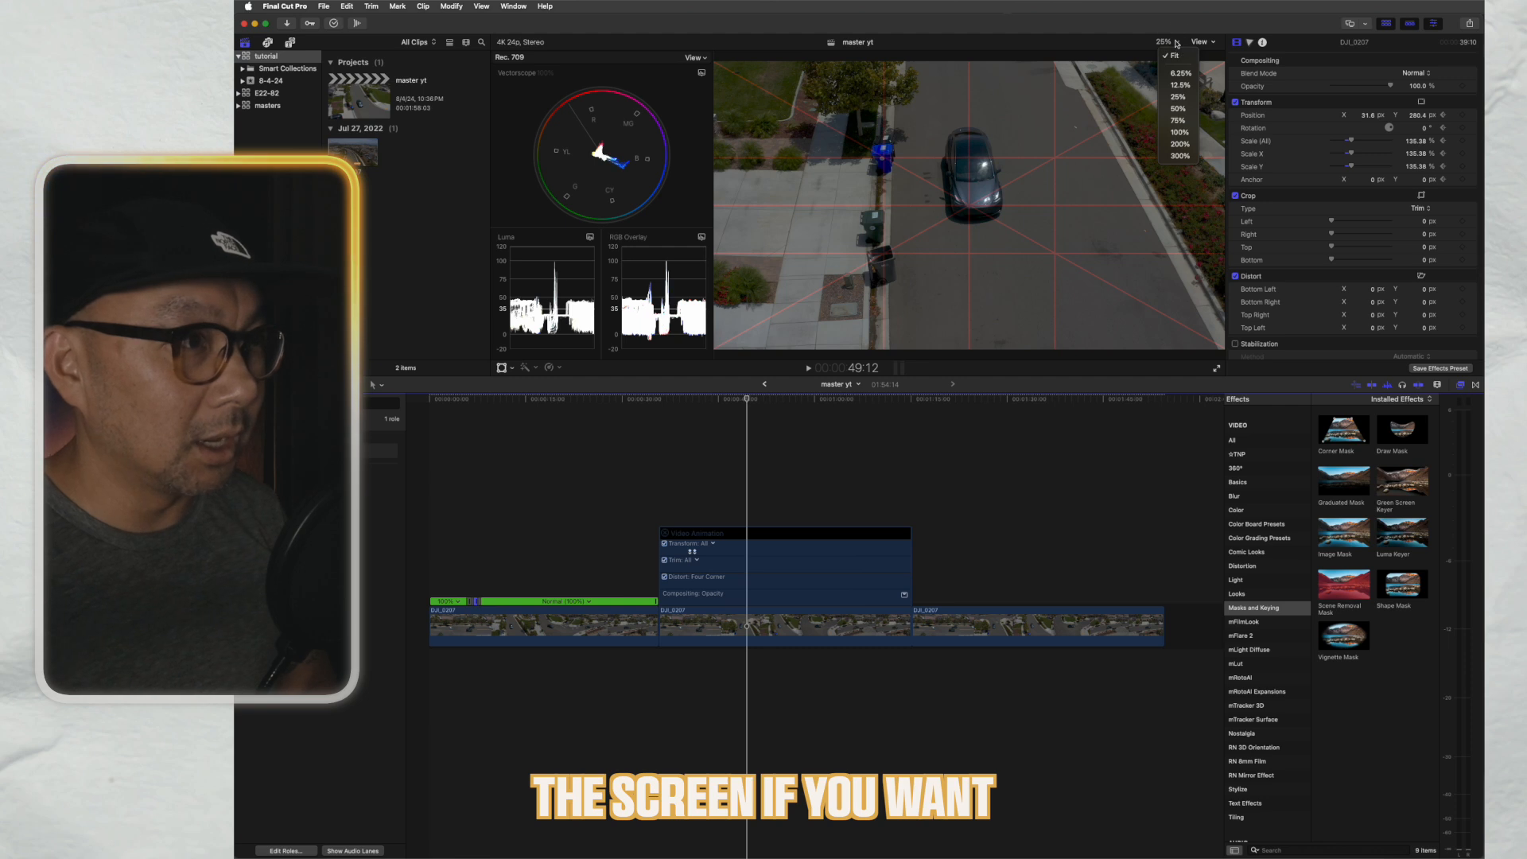
{"action": "left_click", "coordinate": [1180, 86]}
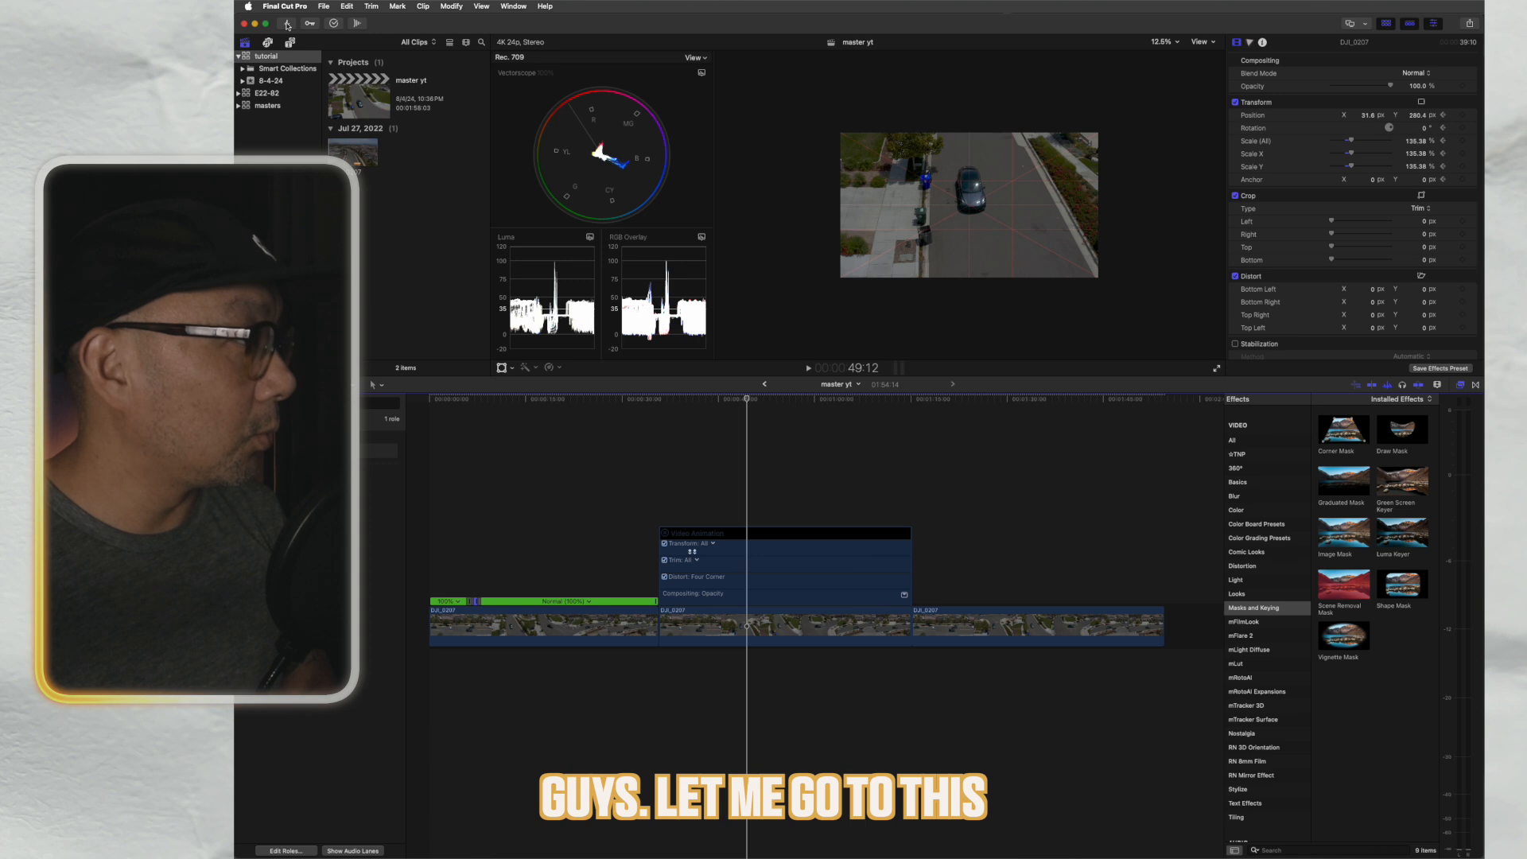
{"action": "left_click", "coordinate": [264, 108]}
{"action": "scroll", "coordinate": [406, 268], "scroll_direction": "down", "scroll_amount": 15}
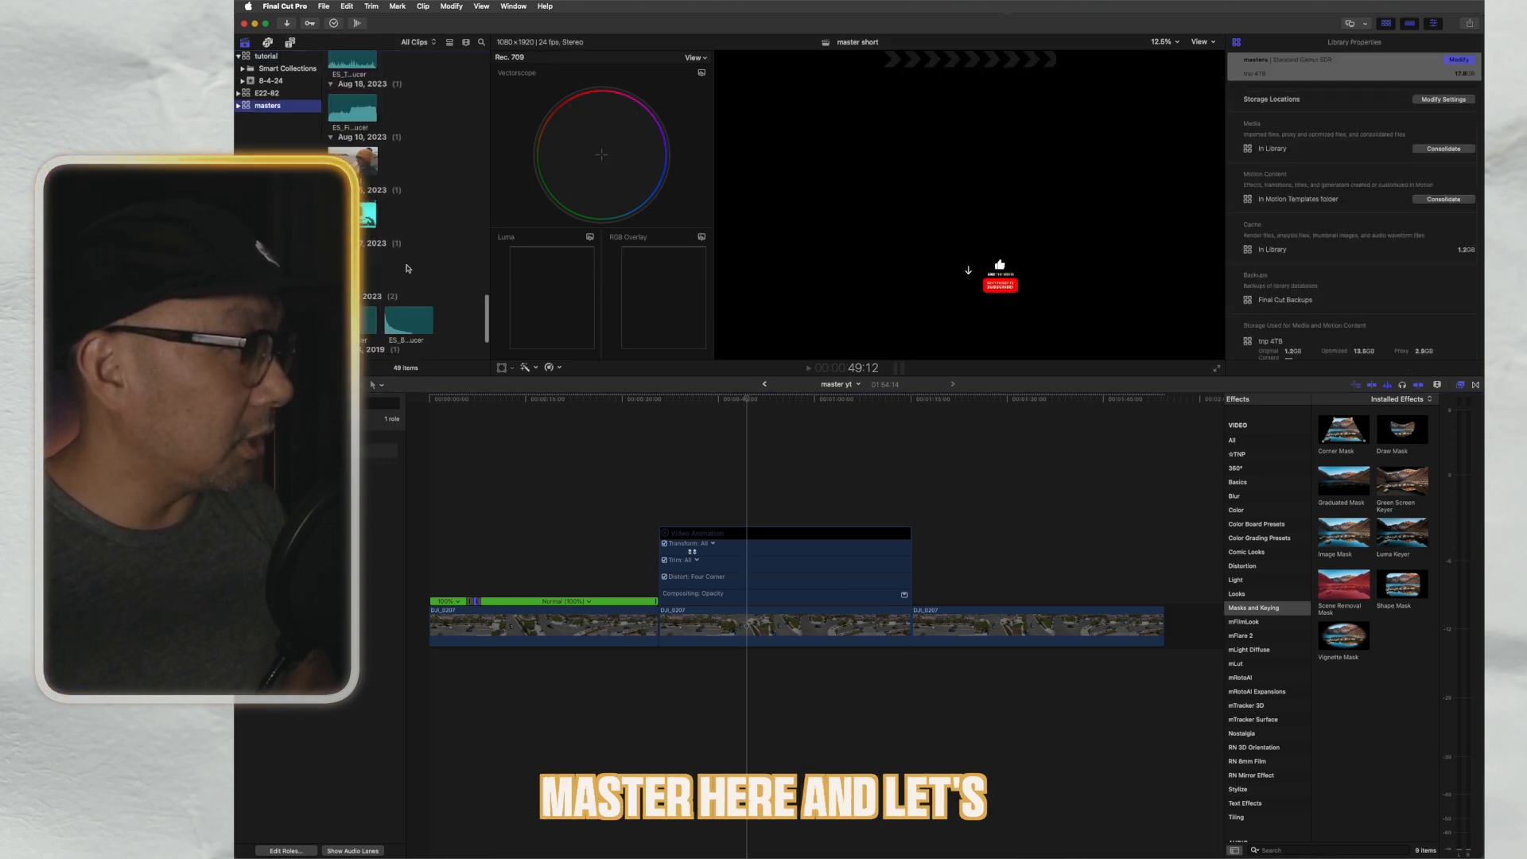
{"action": "scroll", "coordinate": [406, 268], "scroll_direction": "up", "scroll_amount": 2}
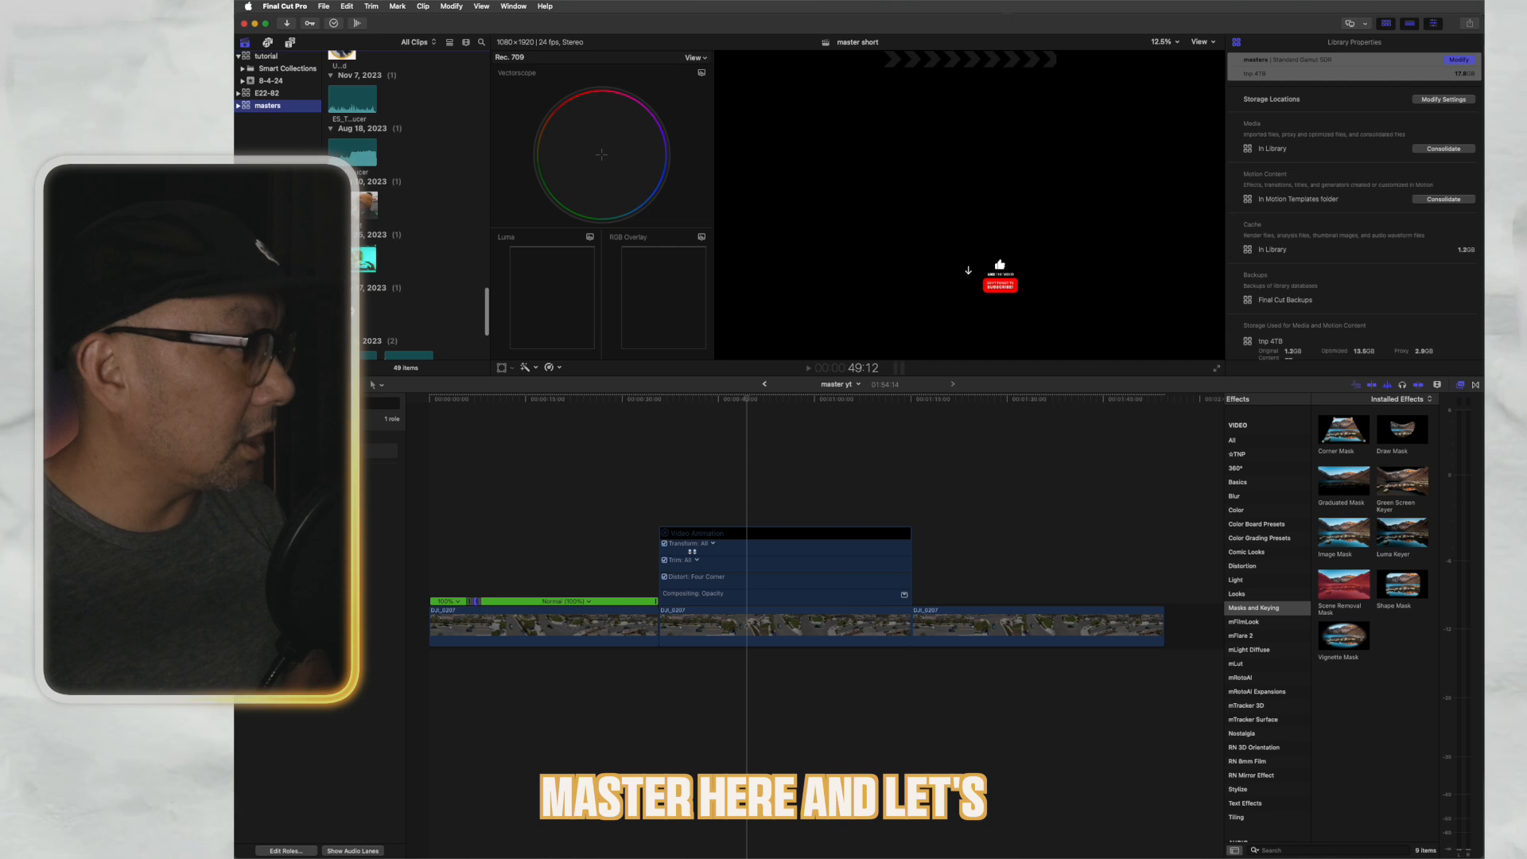
{"action": "left_click", "coordinate": [344, 311]}
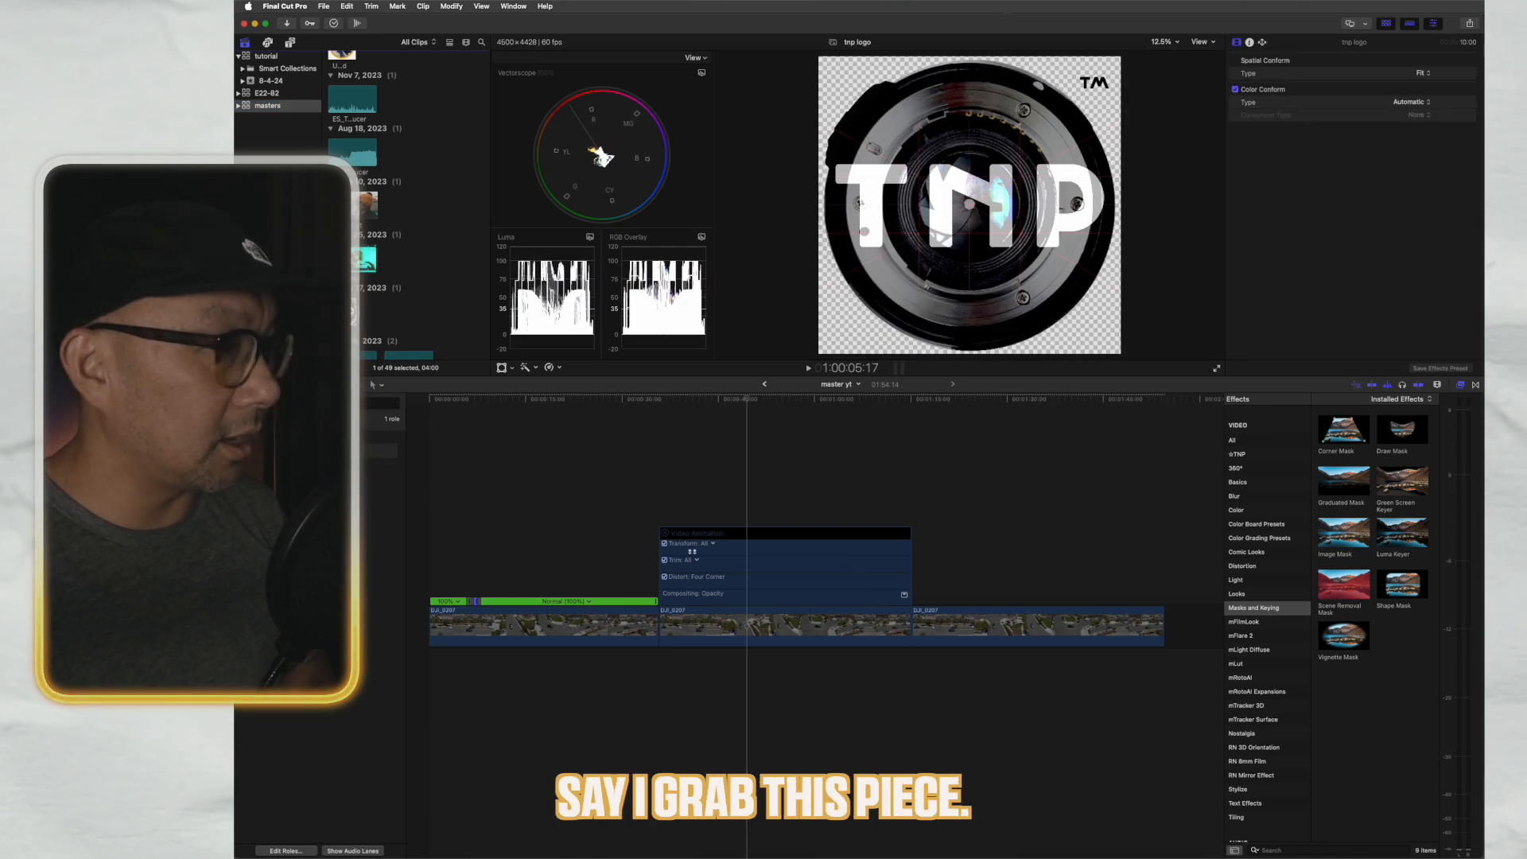
{"action": "left_click_drag", "start_coordinate": [721, 381], "coordinate": [750, 457]}
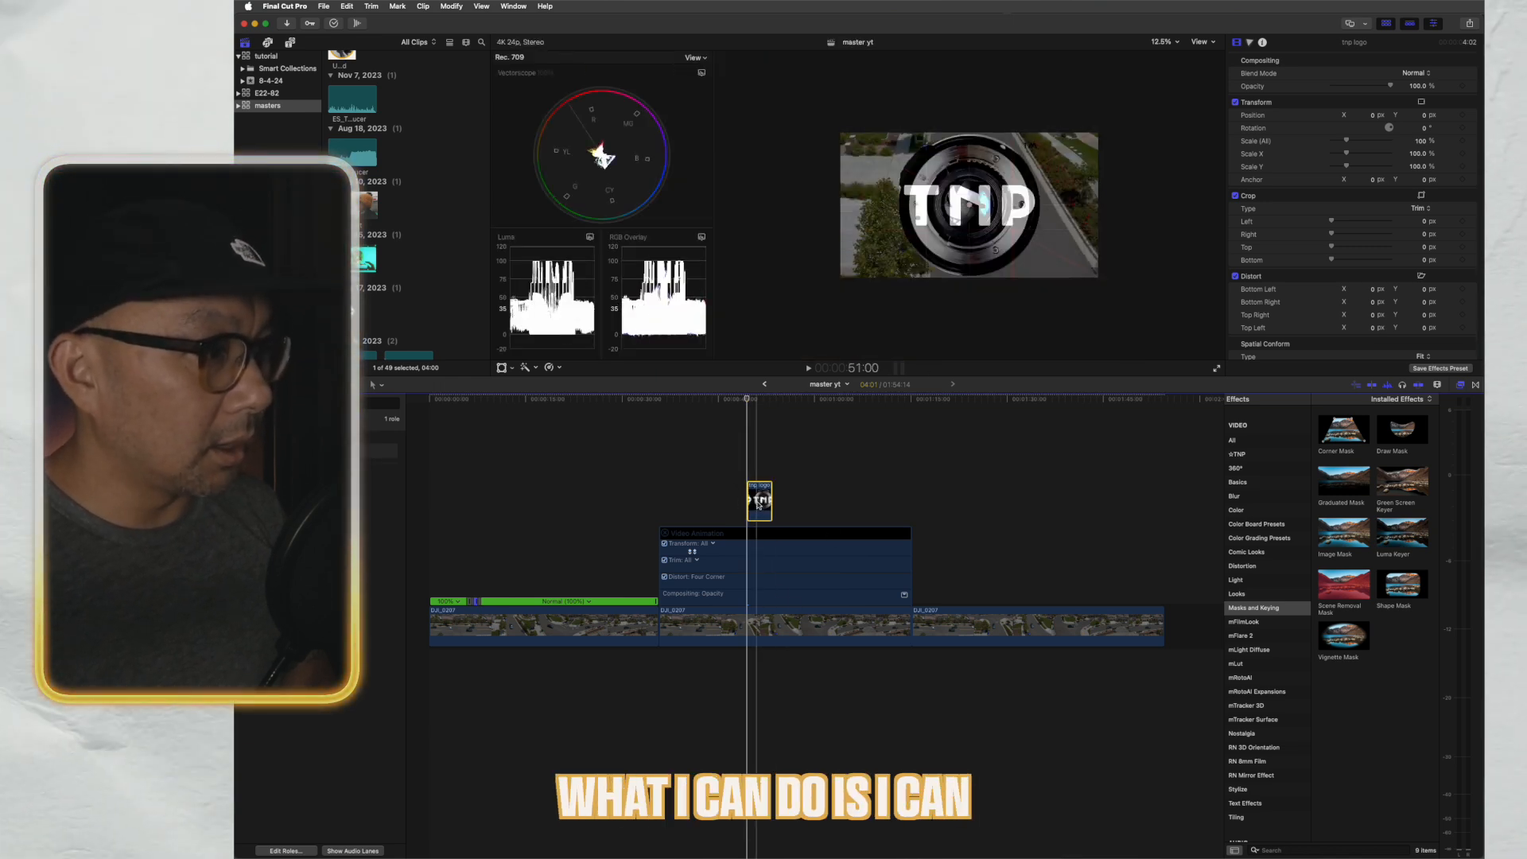
- Keyframe the logo's transform from below the frame at 49:12 to the centre of the frame at 49:14
{"action": "key", "text": "shift+t"}
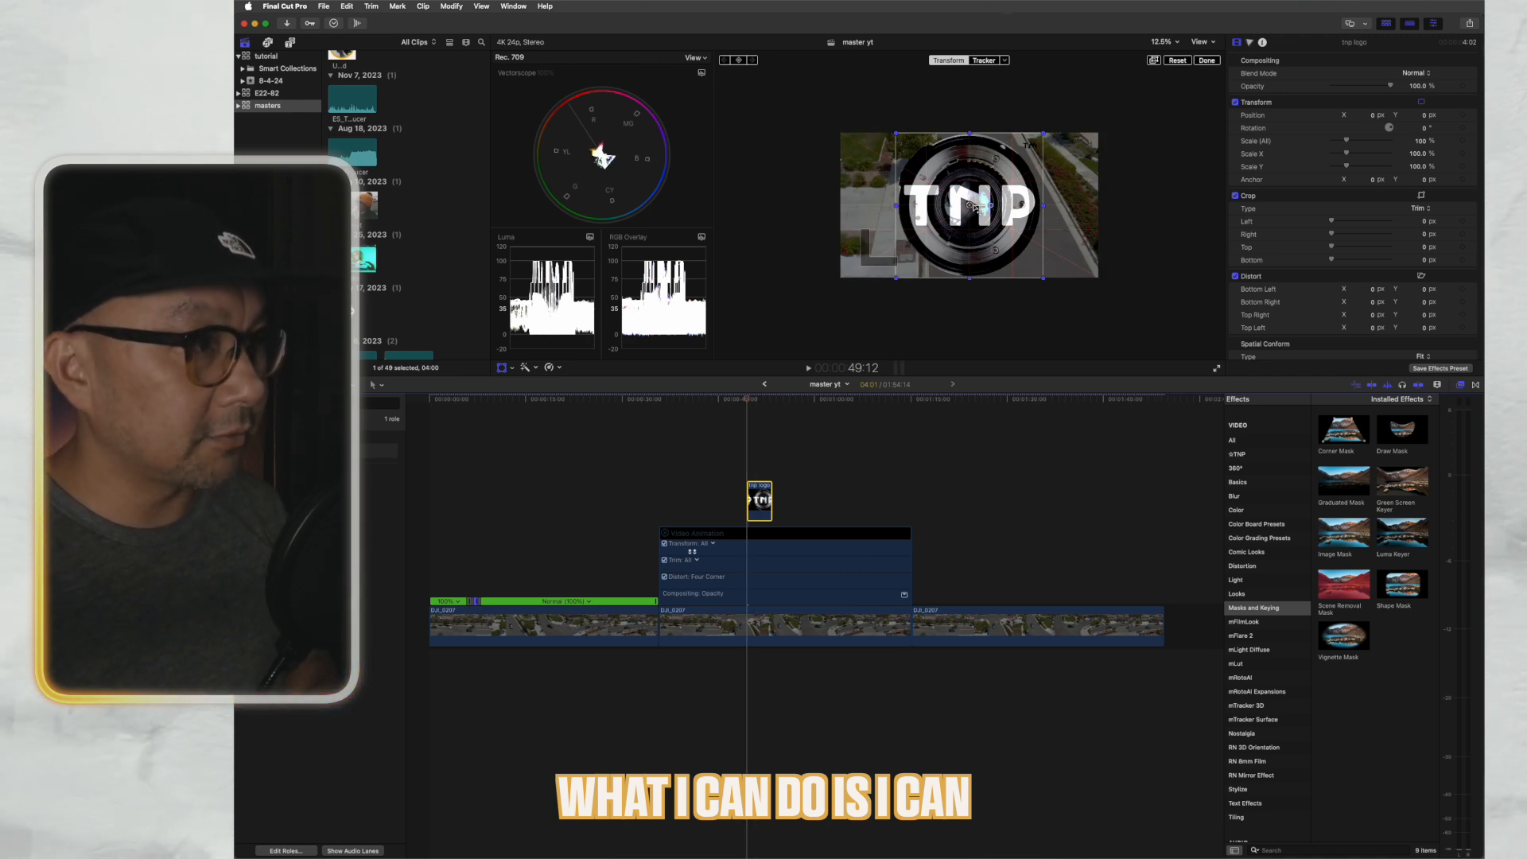
{"action": "left_click_drag", "start_coordinate": [991, 206], "coordinate": [962, 356]}
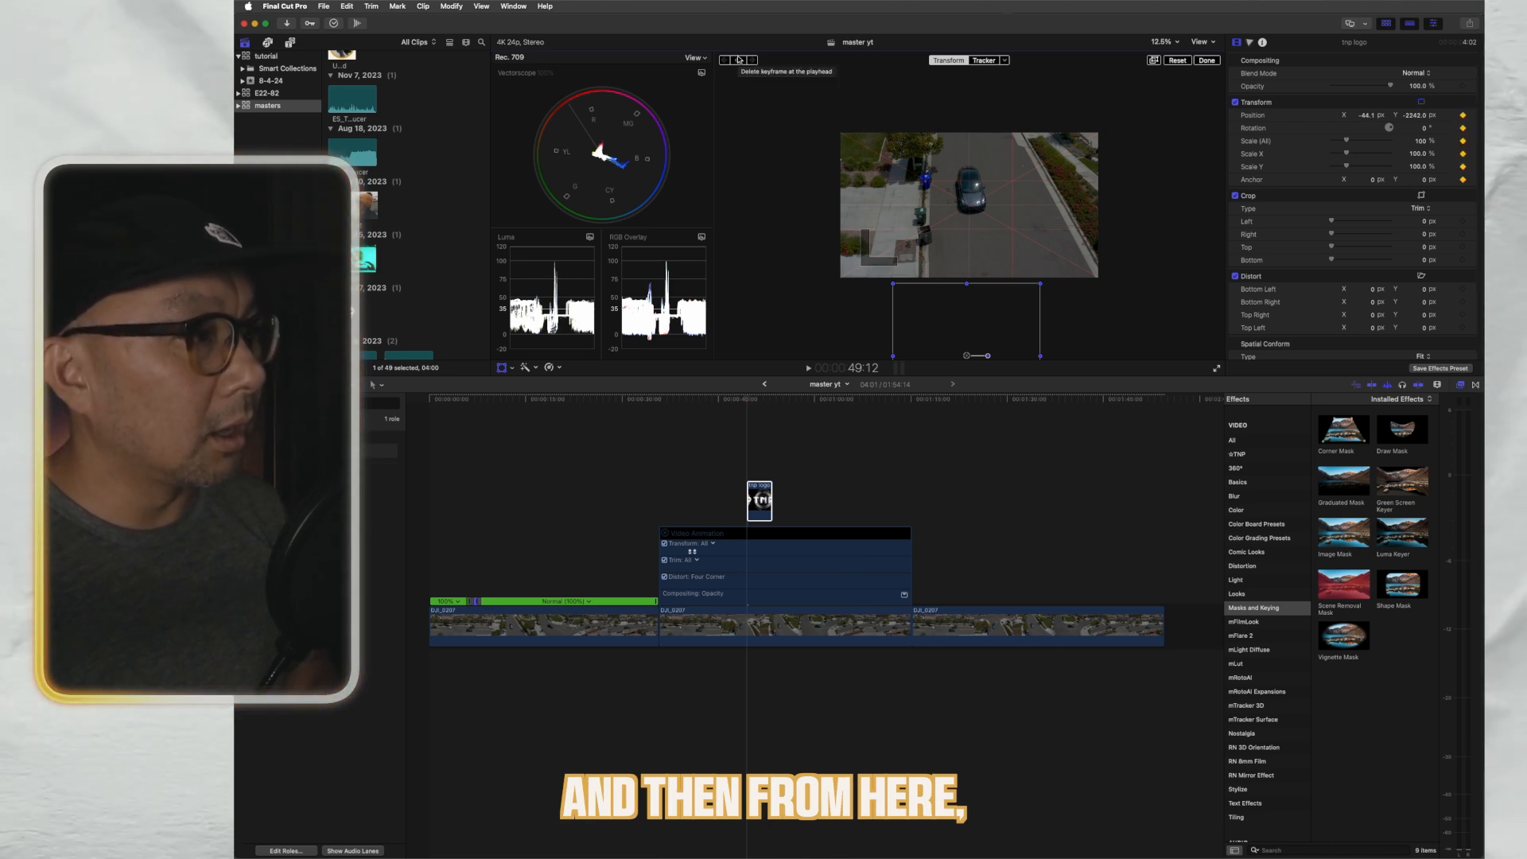
{"action": "left_click", "coordinate": [739, 59]}
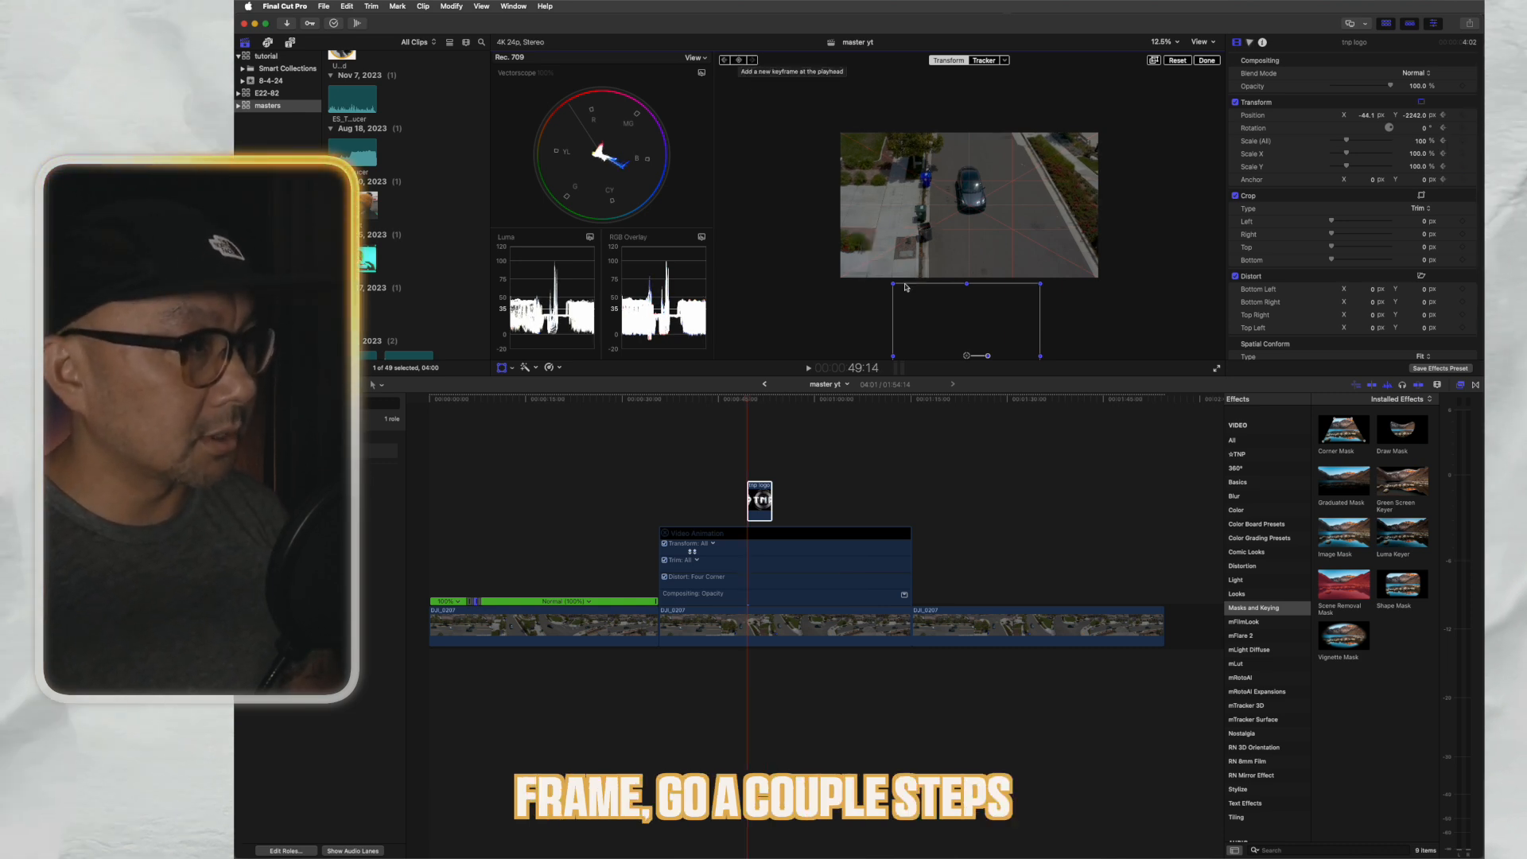
{"action": "left_click_drag", "start_coordinate": [967, 356], "coordinate": [972, 206]}
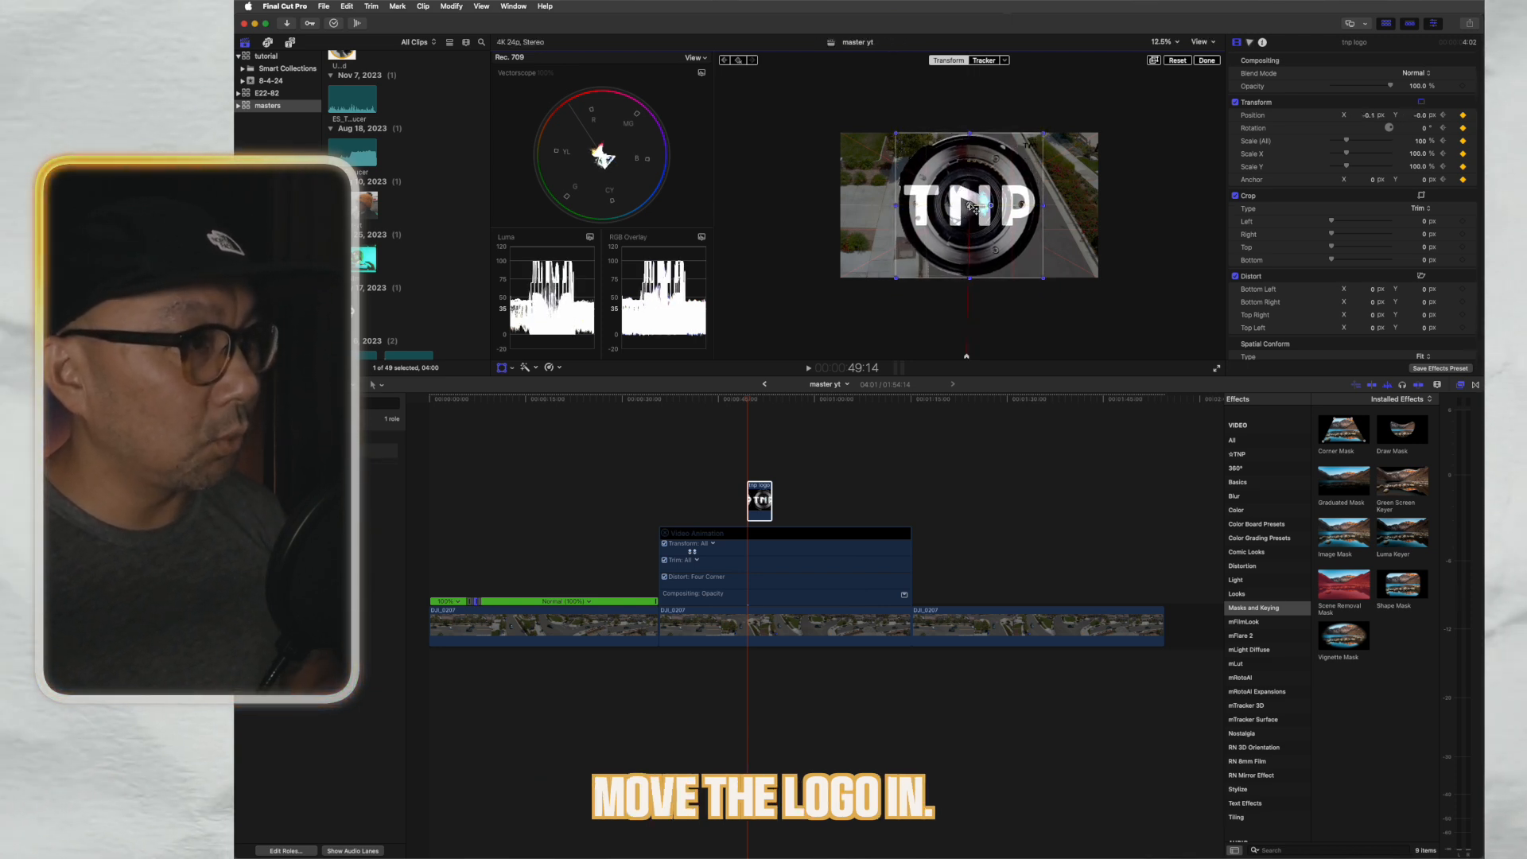
- Advance the playhead to 49:19 and shrink the logo to about 45%
{"action": "key", "text": "Right"}
{"action": "key", "text": "Right"}
{"action": "key", "text": "Right"}
{"action": "key", "text": "Right"}
{"action": "key", "text": "Right"}
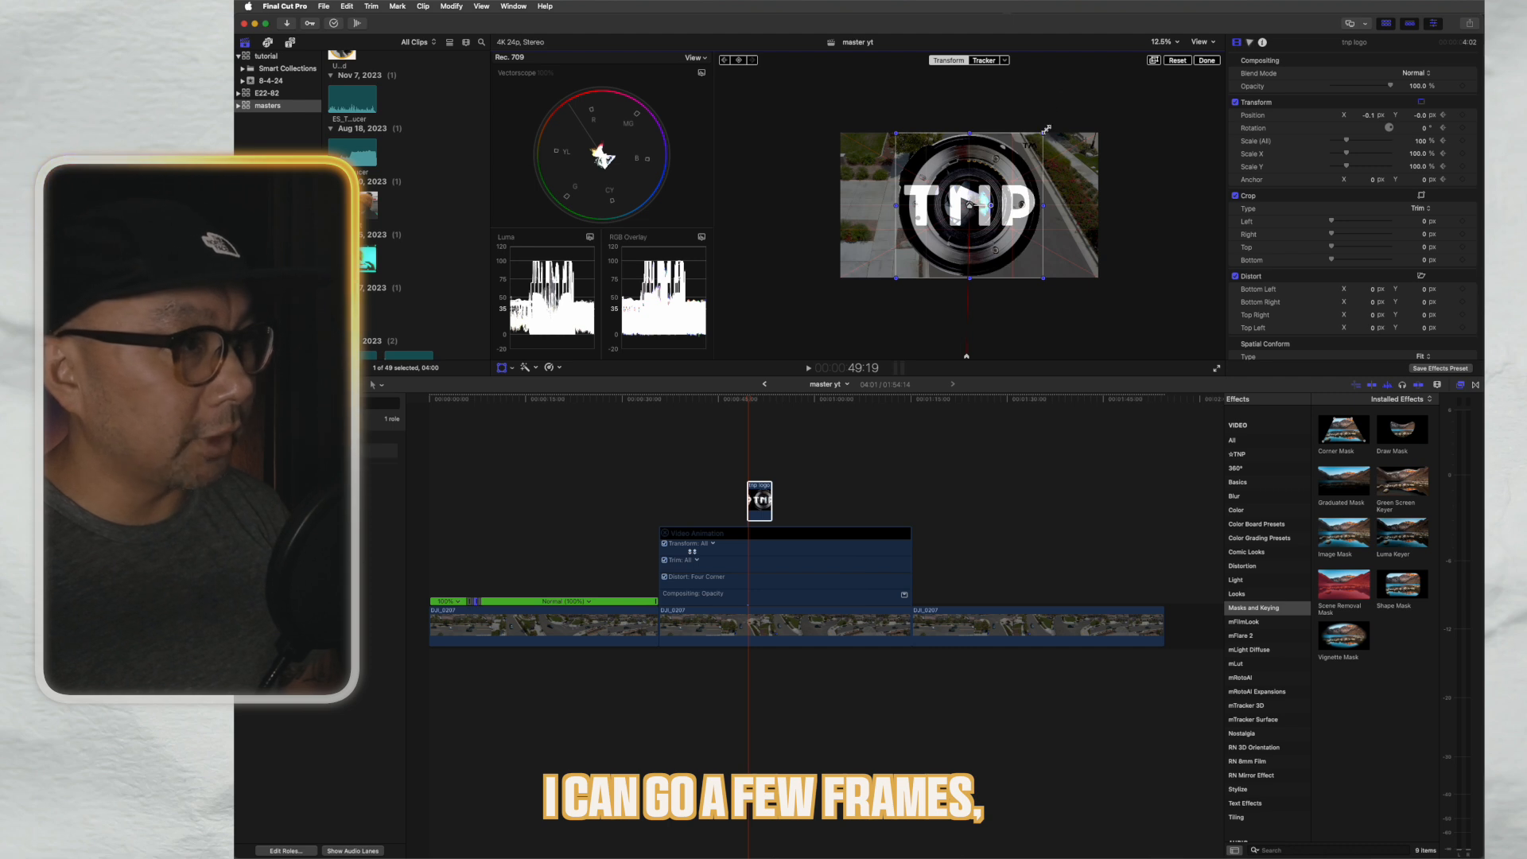
{"action": "left_click_drag", "start_coordinate": [1044, 130], "coordinate": [991, 171]}
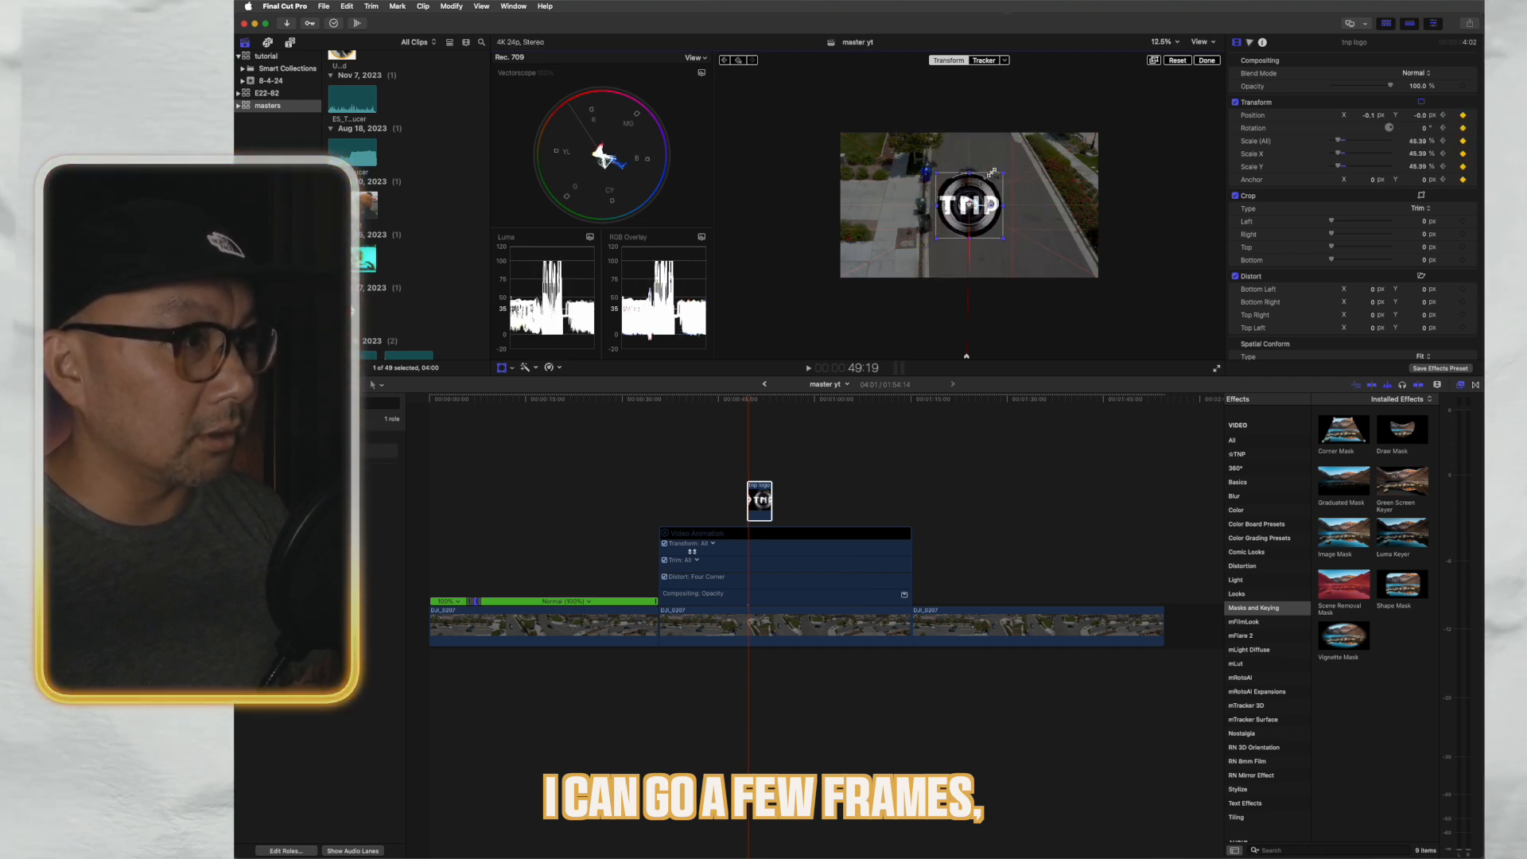
- Advance the playhead to 50:10 and rotate the logo about half a turn so it is upside down
{"action": "key", "text": "Right"}
{"action": "key", "text": "Right"}
{"action": "key", "text": "Right"}
{"action": "key", "text": "Right"}
{"action": "key", "text": "Right"}
{"action": "key", "text": "Right"}
{"action": "key", "text": "Right"}
{"action": "key", "text": "Right"}
{"action": "key", "text": "Right"}
{"action": "key", "text": "Right"}
{"action": "key", "text": "Right"}
{"action": "key", "text": "Right"}
{"action": "key", "text": "Right"}
{"action": "key", "text": "Right"}
{"action": "key", "text": "Right"}
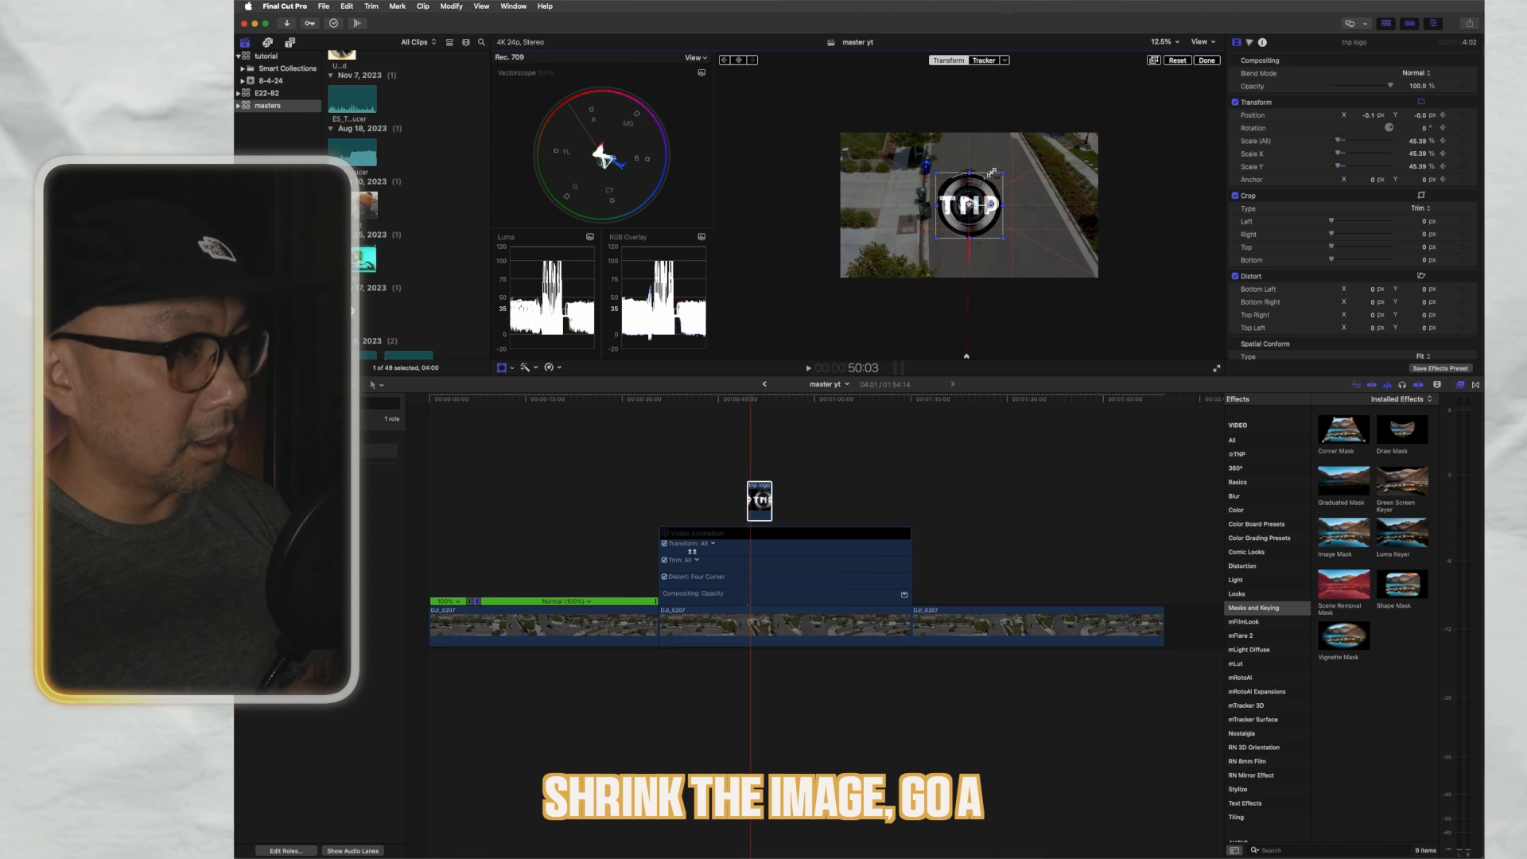
{"action": "left_click_drag", "start_coordinate": [991, 205], "coordinate": [973, 223]}
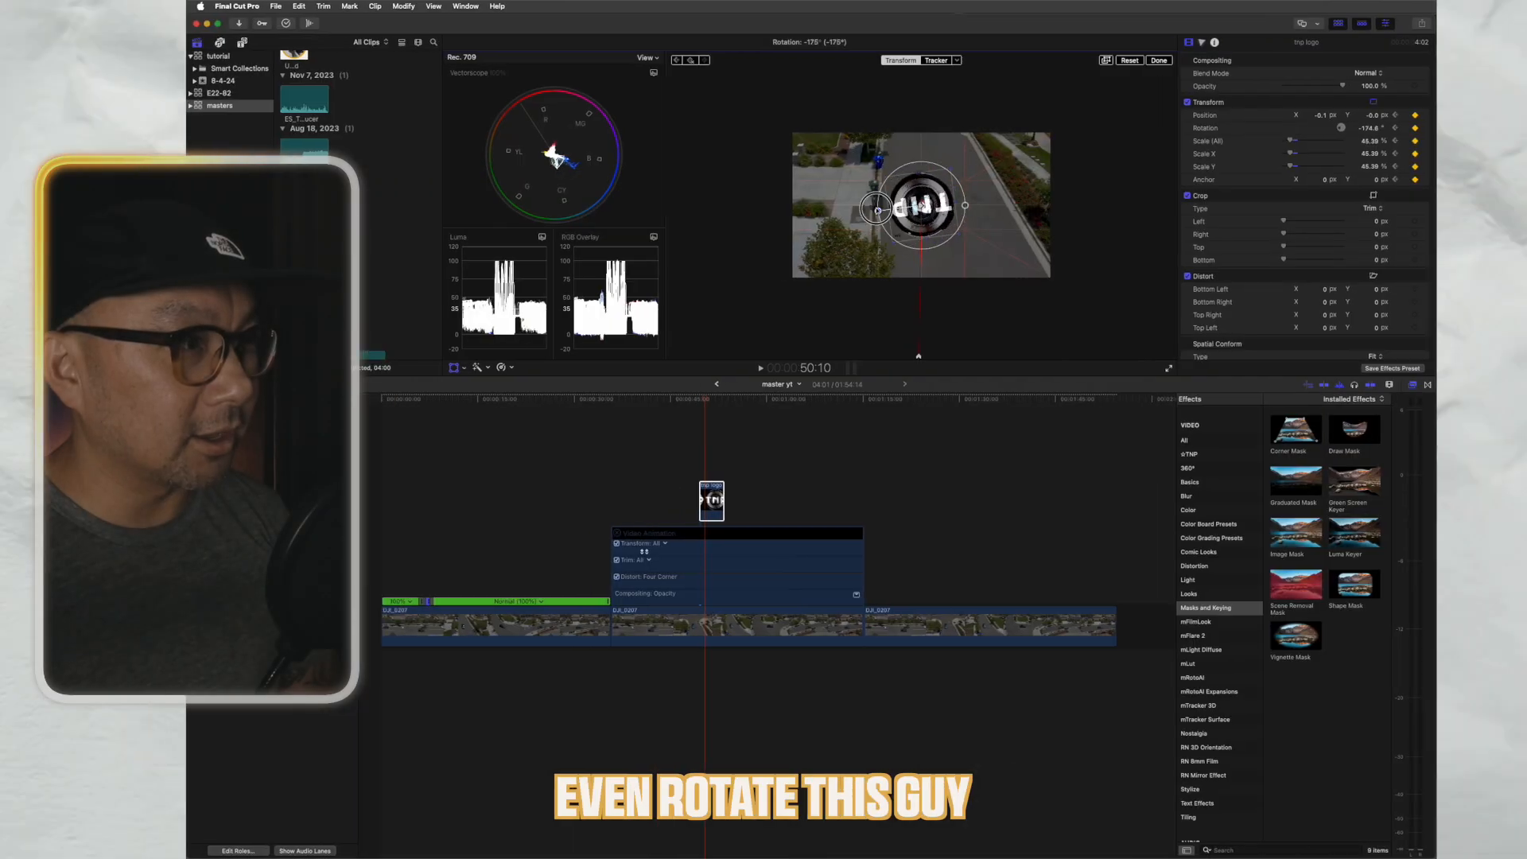
{"action": "left_click_drag", "start_coordinate": [877, 209], "coordinate": [918, 208]}
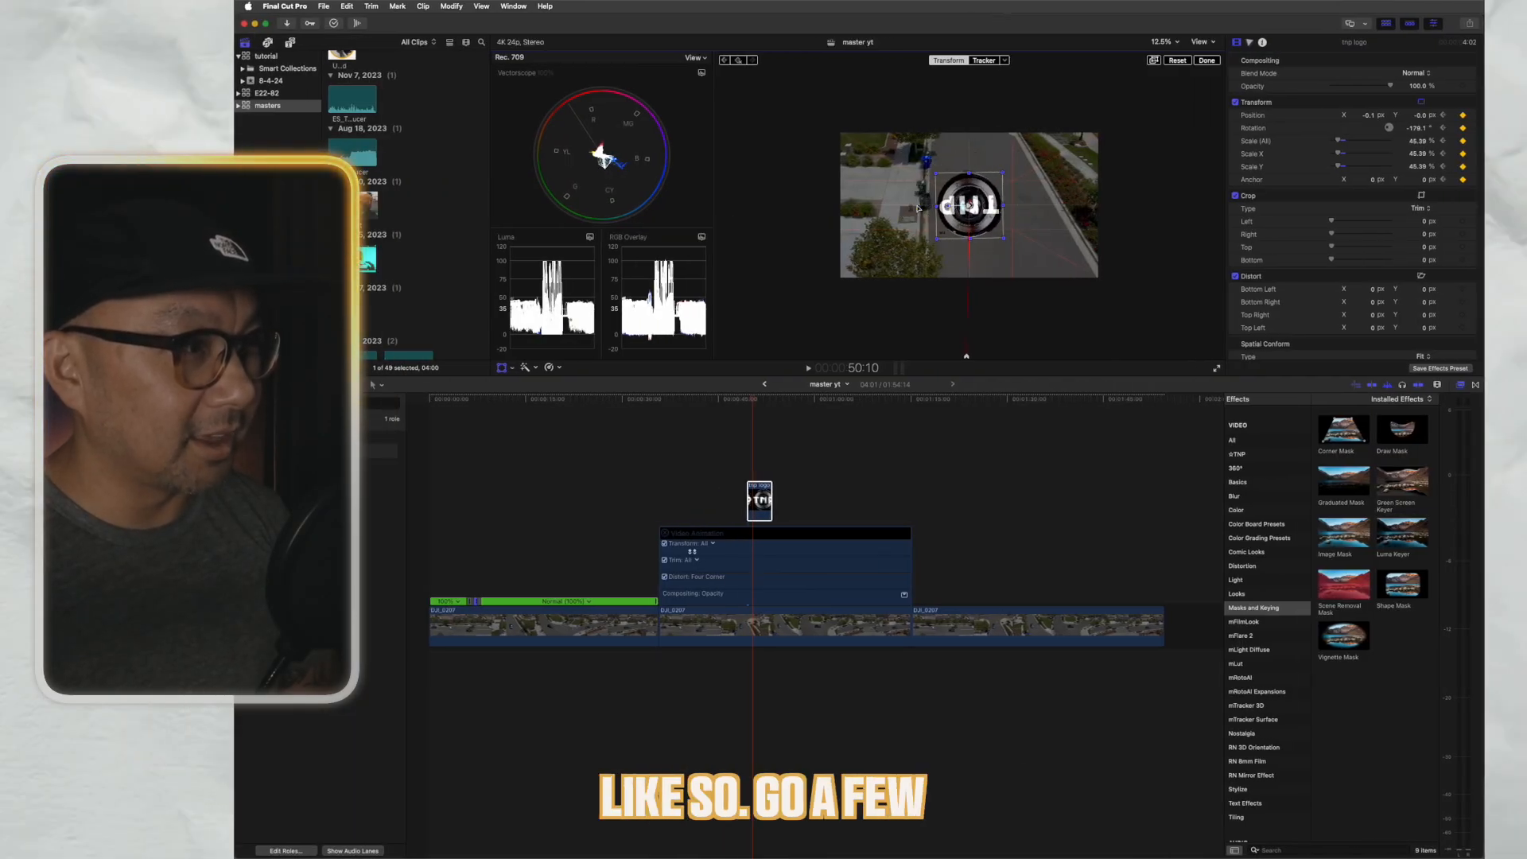
- At 51:02, rotate the logo upright again, move it to the upper-left corner of the frame and finish the transform
{"action": "key", "text": "Right"}
{"action": "key", "text": "Right"}
{"action": "key", "text": "Right"}
{"action": "key", "text": "Right"}
{"action": "key", "text": "Right"}
{"action": "key", "text": "Right"}
{"action": "key", "text": "Right"}
{"action": "key", "text": "Right"}
{"action": "key", "text": "Right"}
{"action": "key", "text": "Right"}
{"action": "key", "text": "Right"}
{"action": "key", "text": "Right"}
{"action": "key", "text": "Right"}
{"action": "key", "text": "Right"}
{"action": "key", "text": "Right"}
{"action": "key", "text": "Right"}
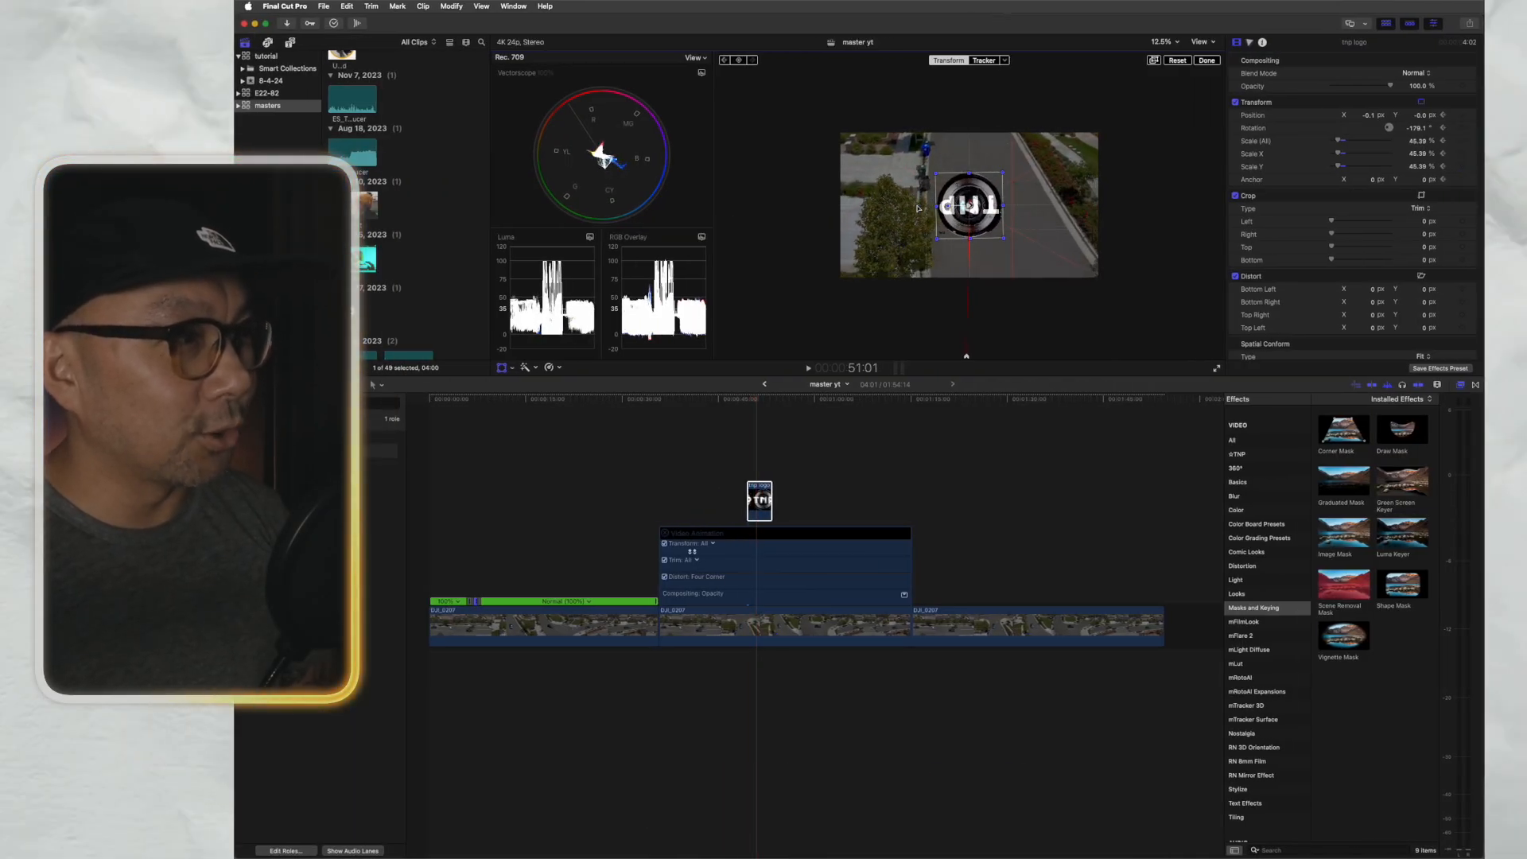
{"action": "left_click_drag", "start_coordinate": [947, 206], "coordinate": [881, 173]}
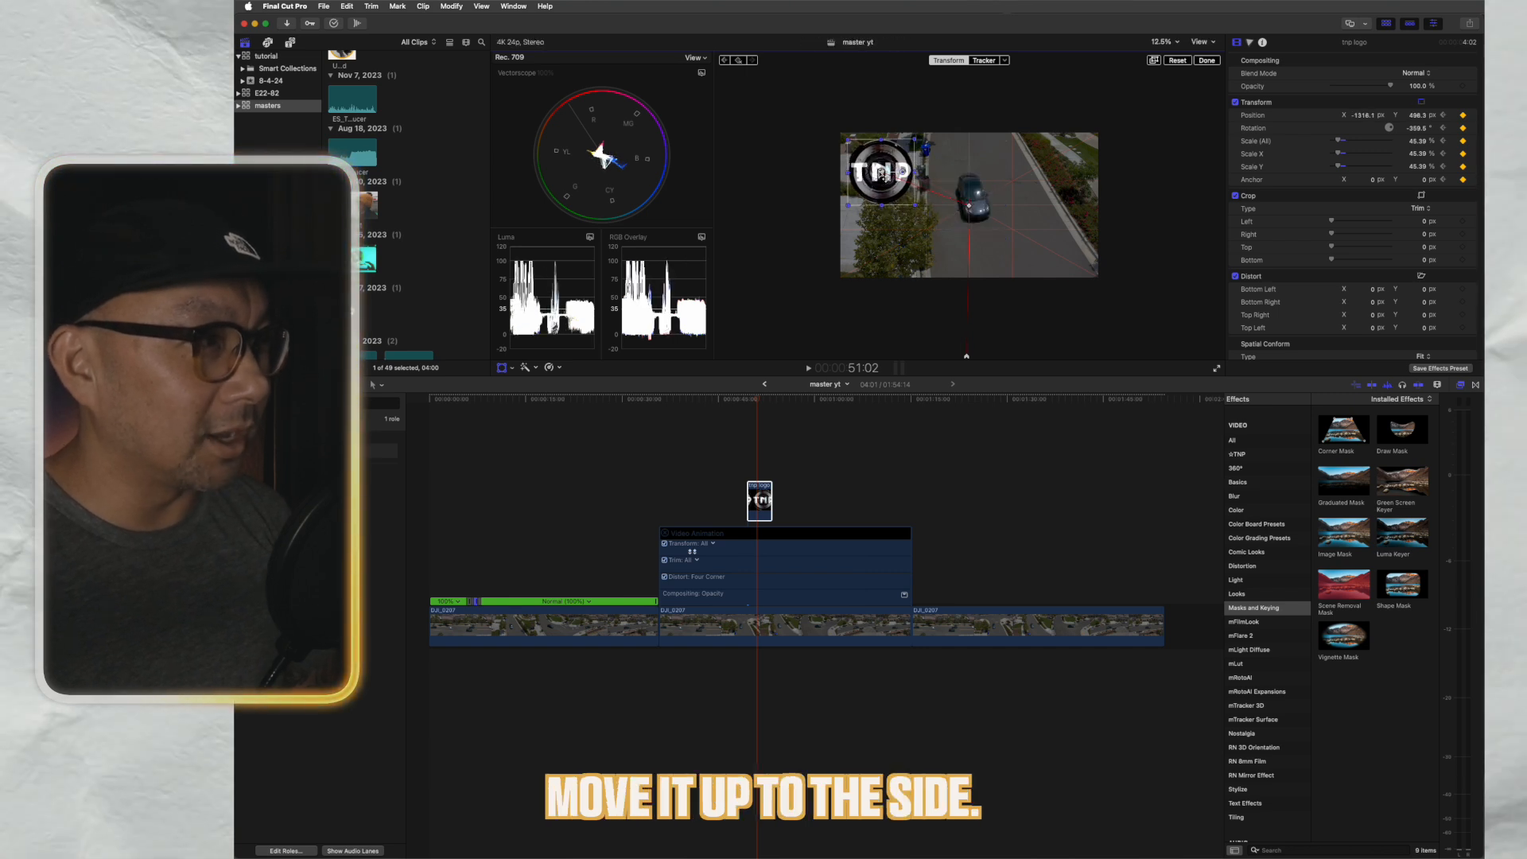
{"action": "left_click", "coordinate": [1207, 60]}
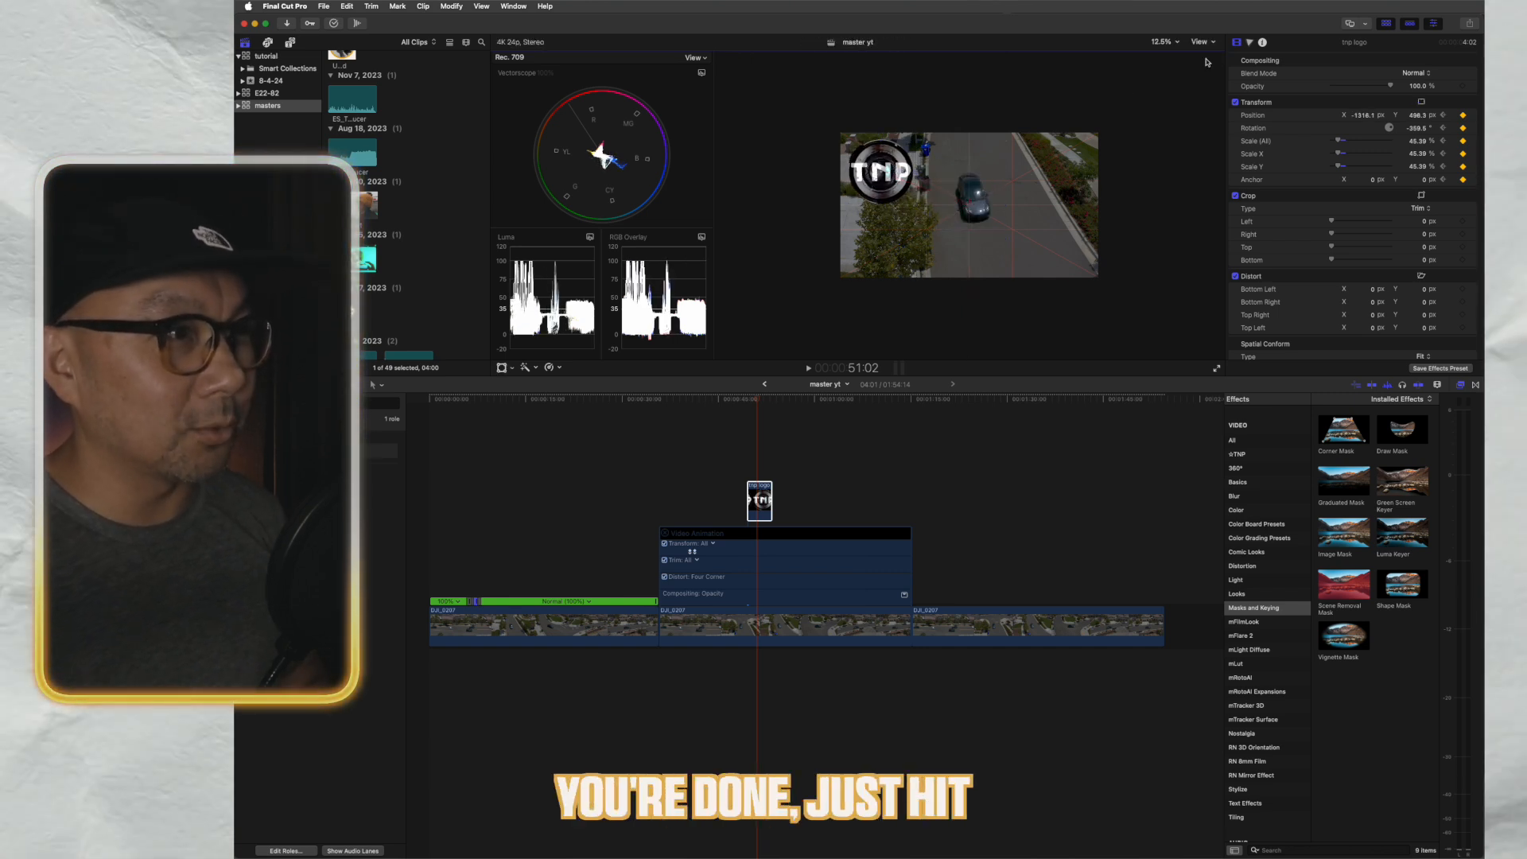
- Fit the image to the viewer and play the logo animation from 49:12
{"action": "left_click", "coordinate": [747, 454]}
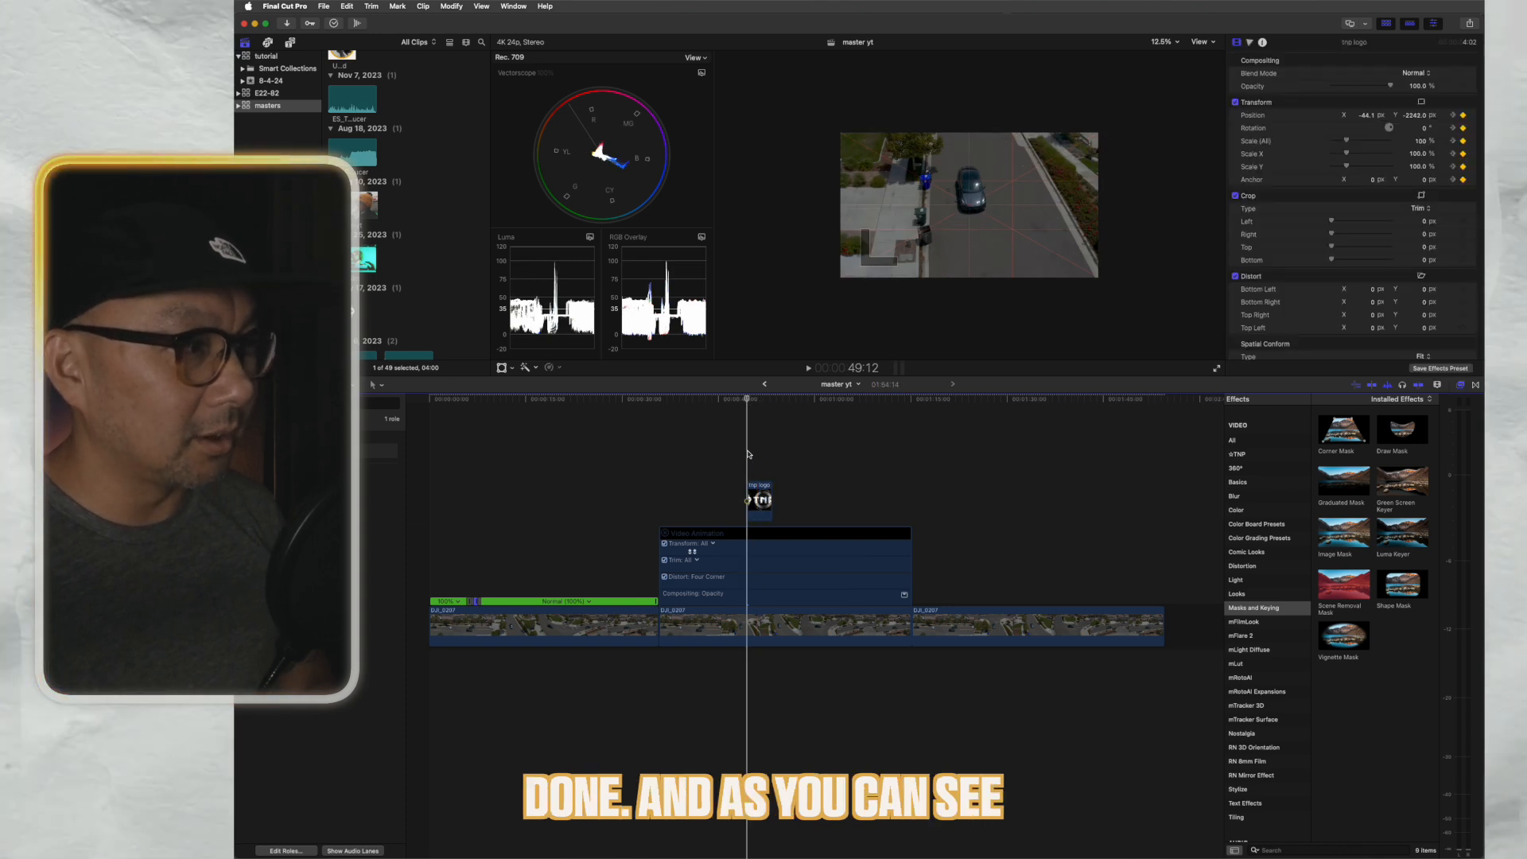
{"action": "left_click", "coordinate": [1166, 42]}
{"action": "left_click", "coordinate": [1169, 56]}
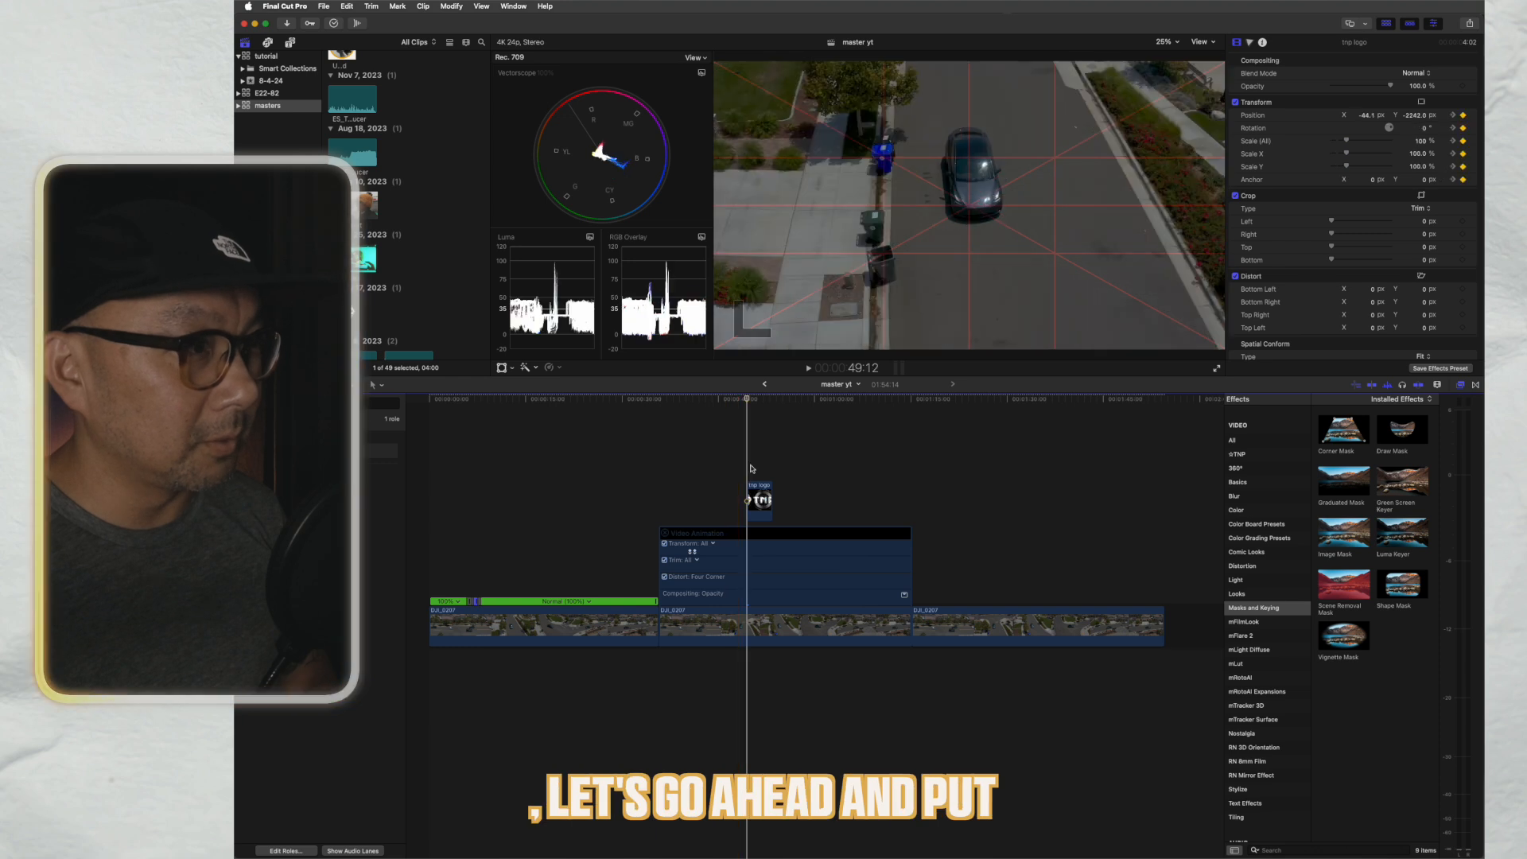
{"action": "key", "text": "space"}
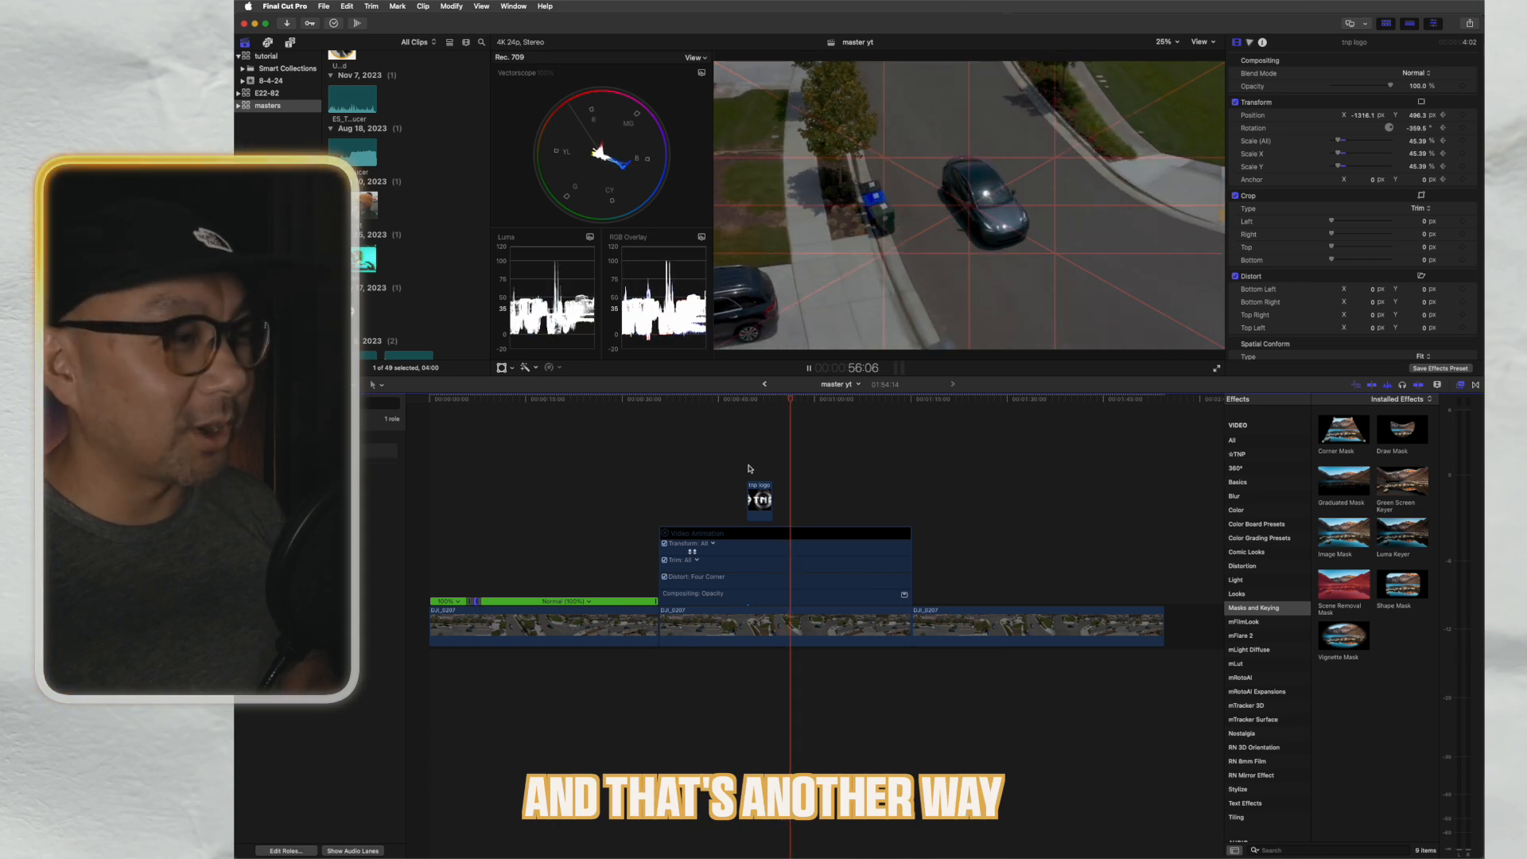
{"action": "key", "text": "space"}
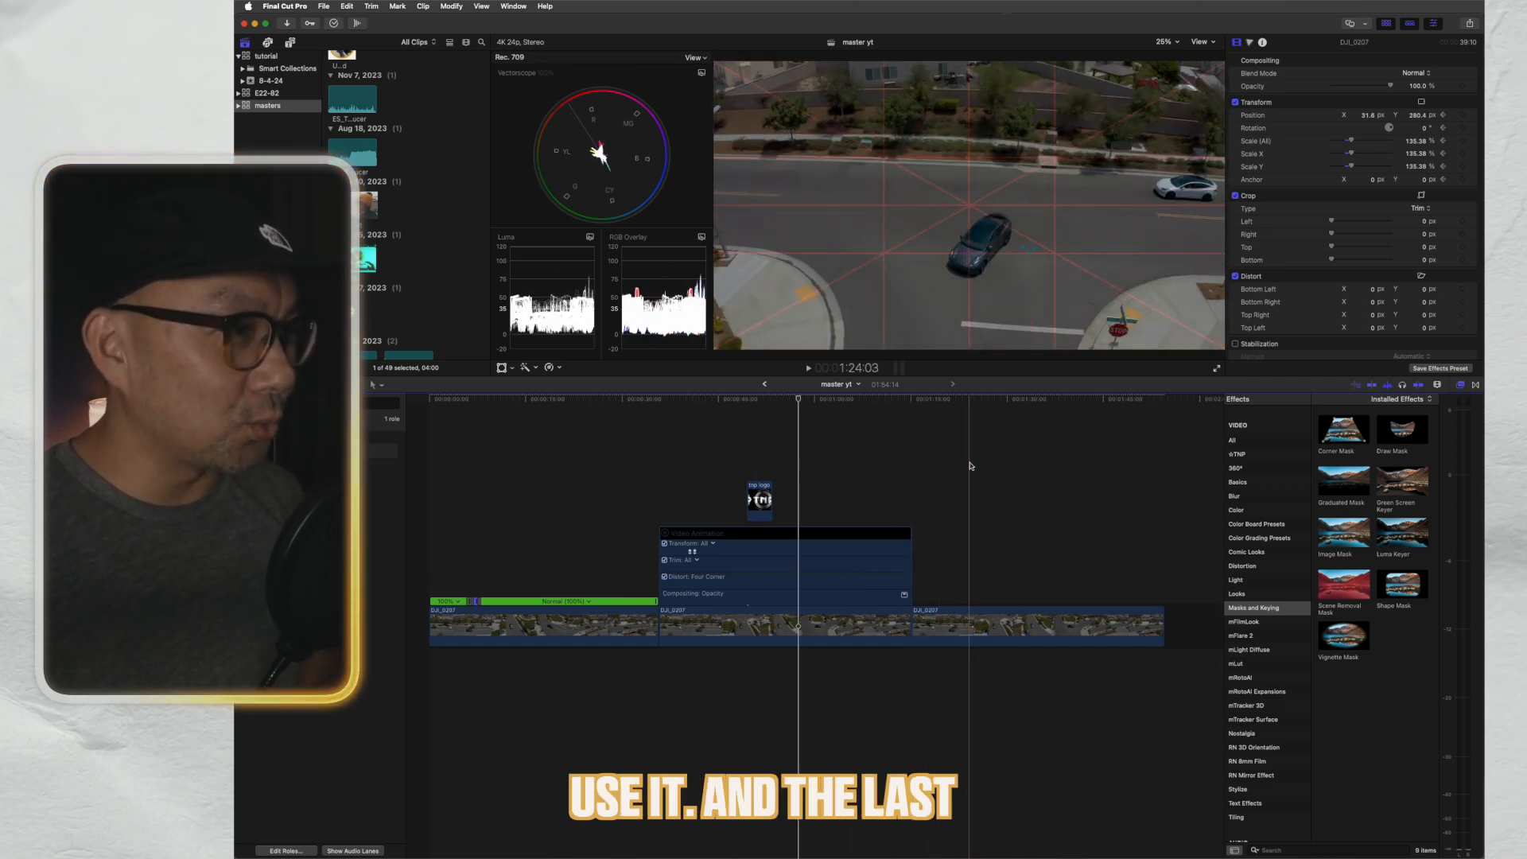
- Apply the Shape Mask effect from Masks and Keying to the third clip
{"action": "left_click", "coordinate": [957, 461]}
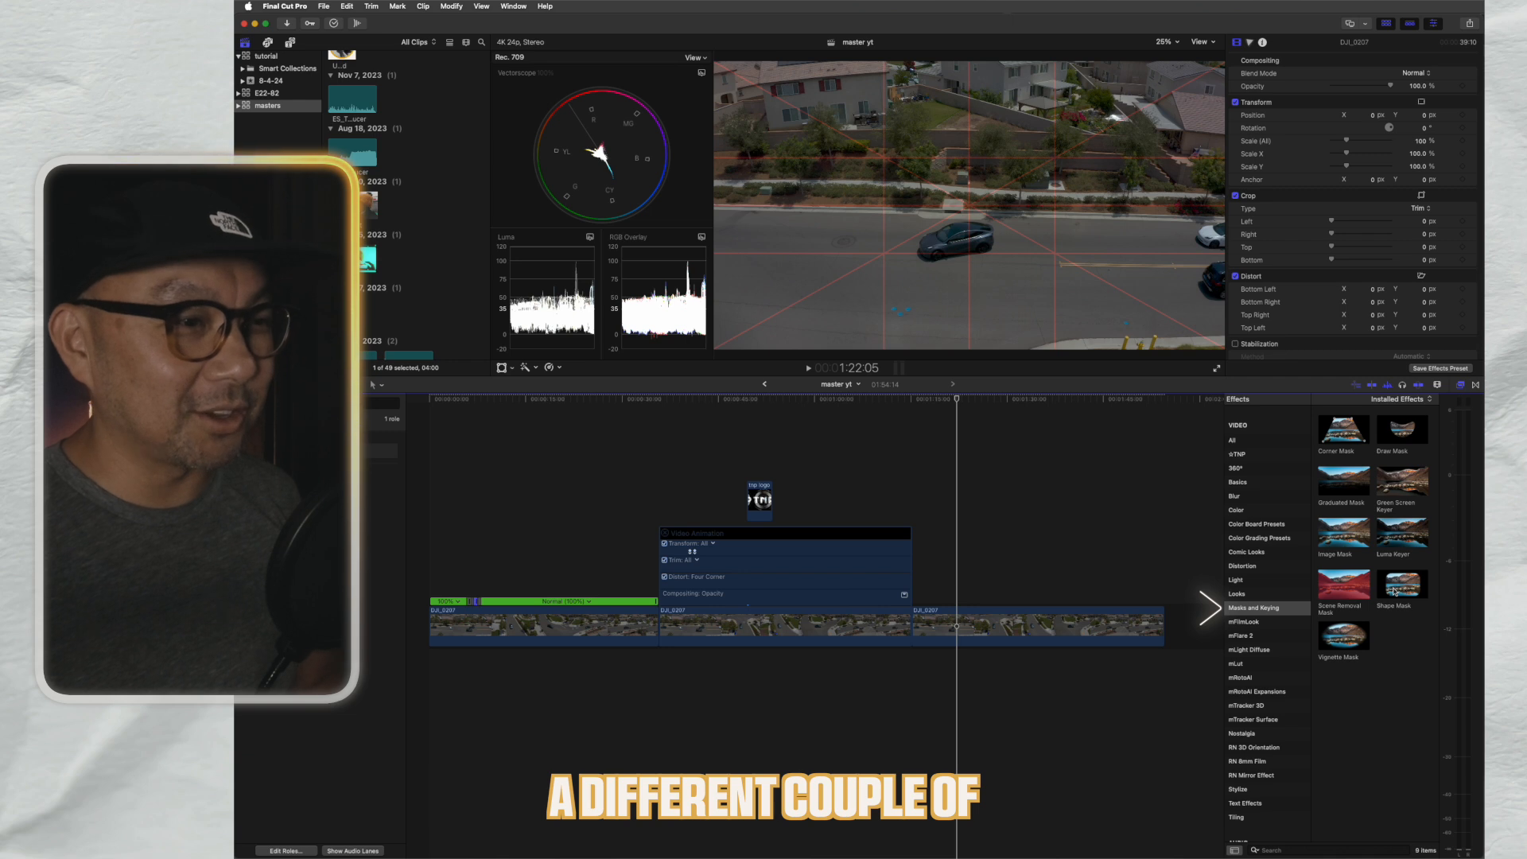
{"action": "left_click_drag", "start_coordinate": [1394, 591], "coordinate": [1064, 624]}
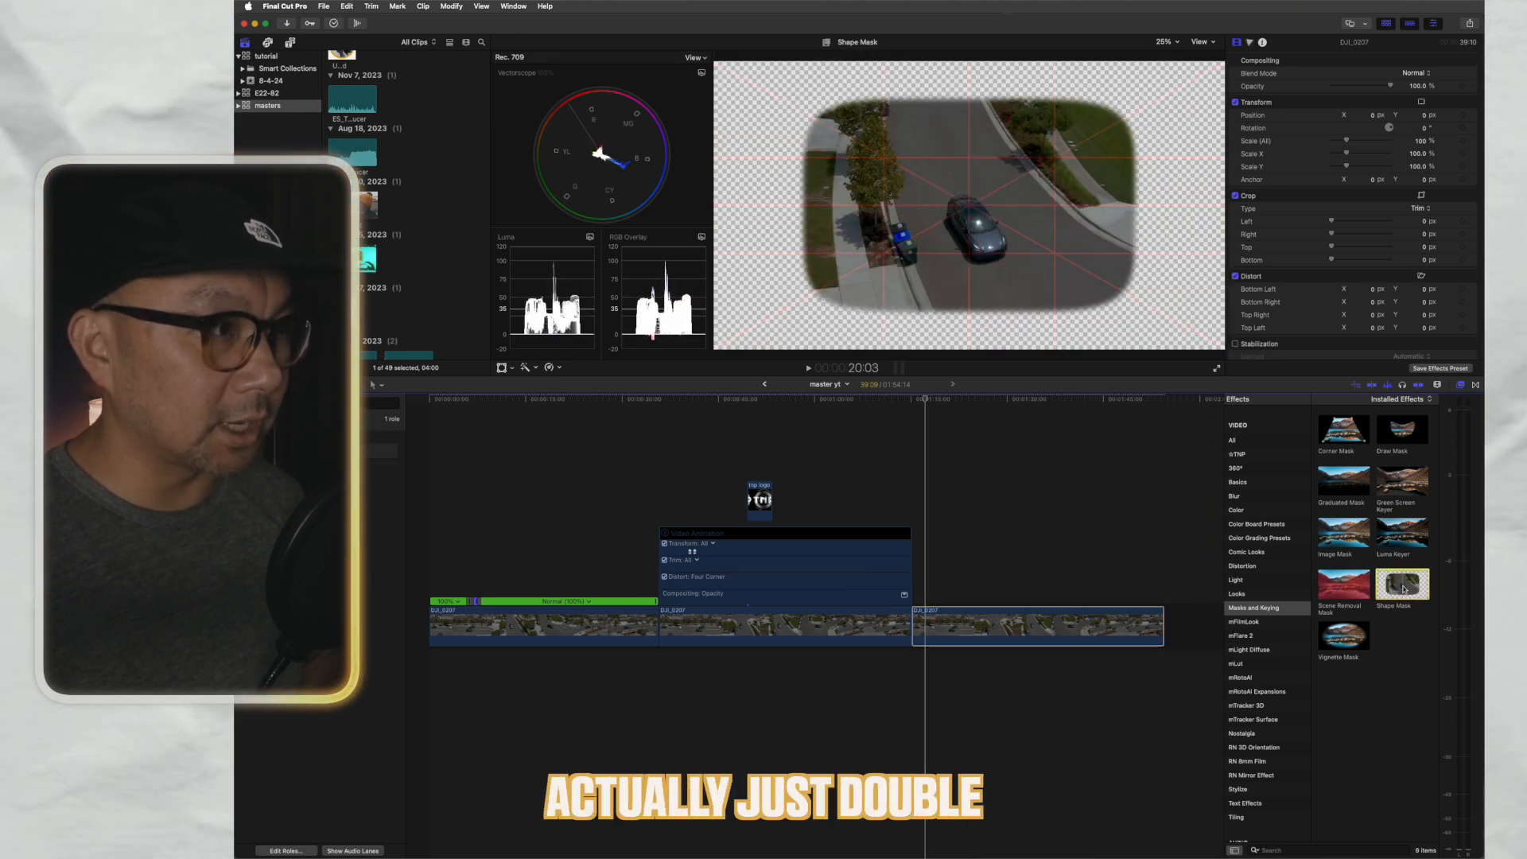
{"action": "double_click", "coordinate": [1402, 586]}
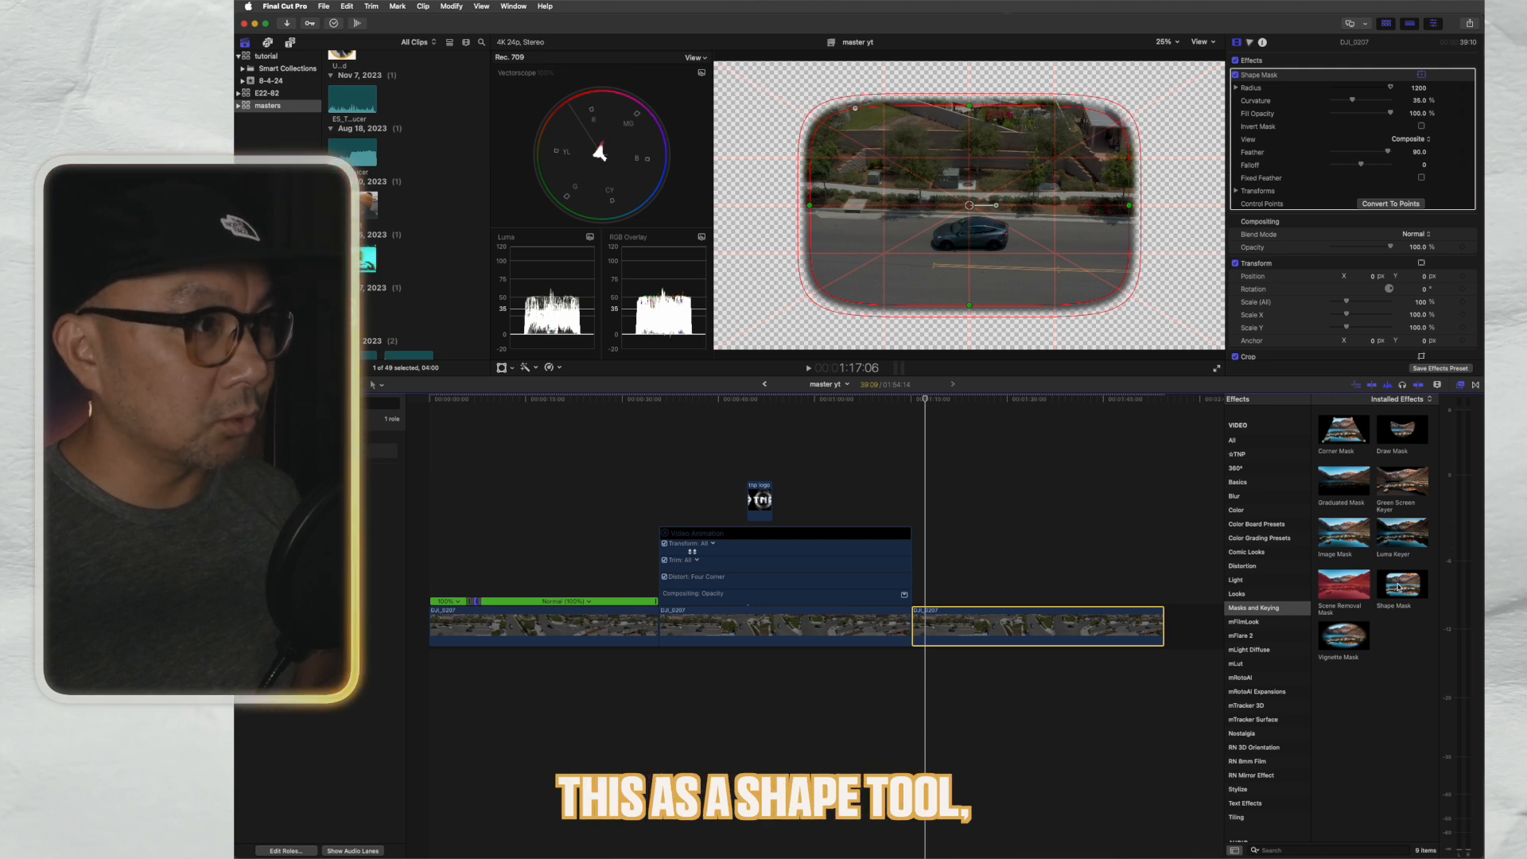
- Try the Shape Mask's feather at 100 and -100, and set it to 0 for a hard edge
{"action": "left_click_drag", "start_coordinate": [1398, 586], "coordinate": [1072, 598]}
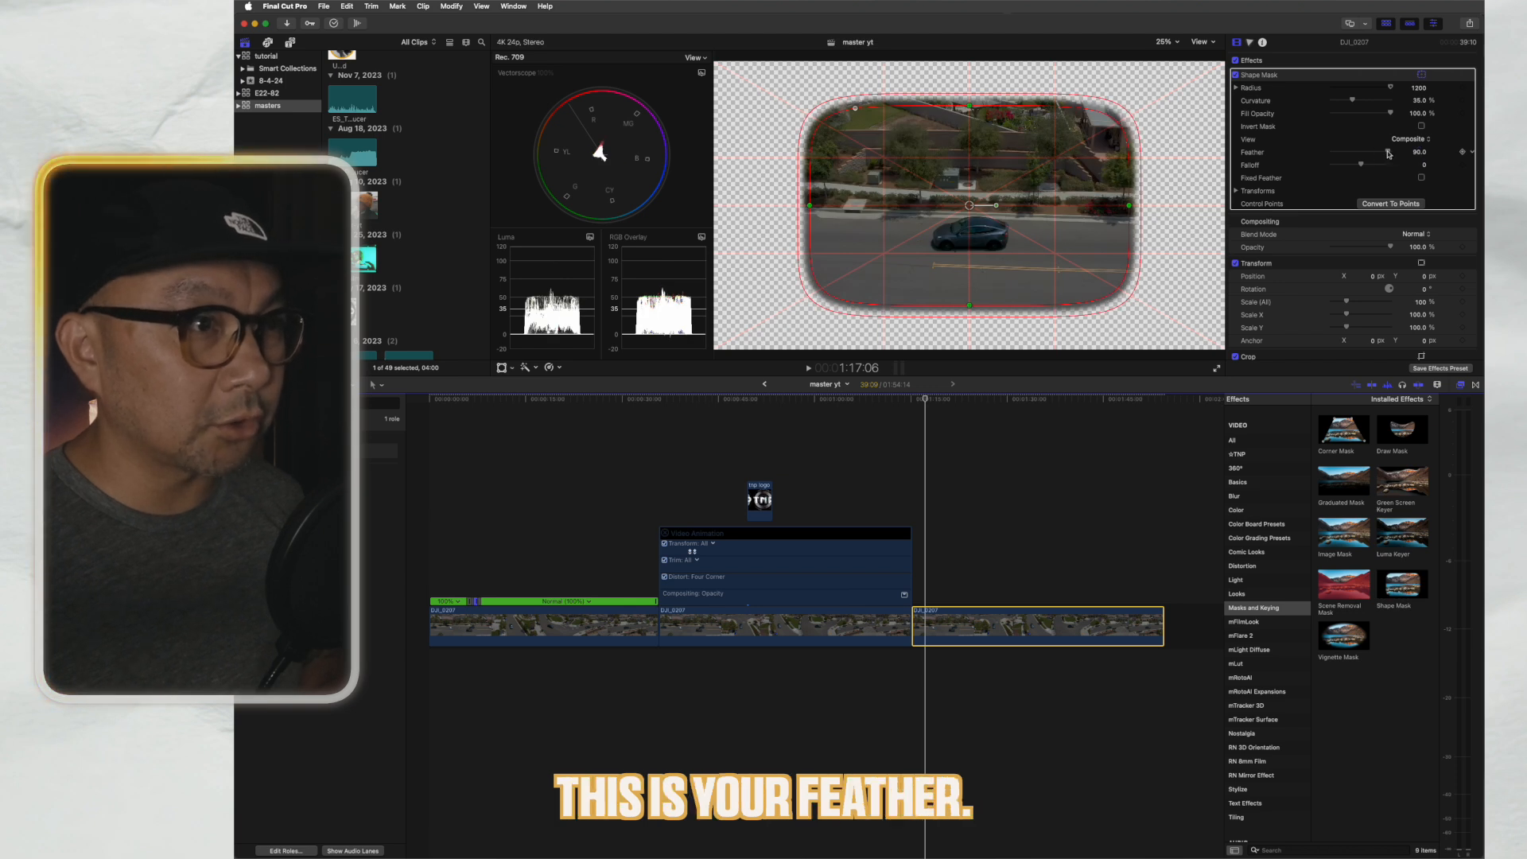
{"action": "left_click_drag", "start_coordinate": [1389, 153], "coordinate": [1458, 155]}
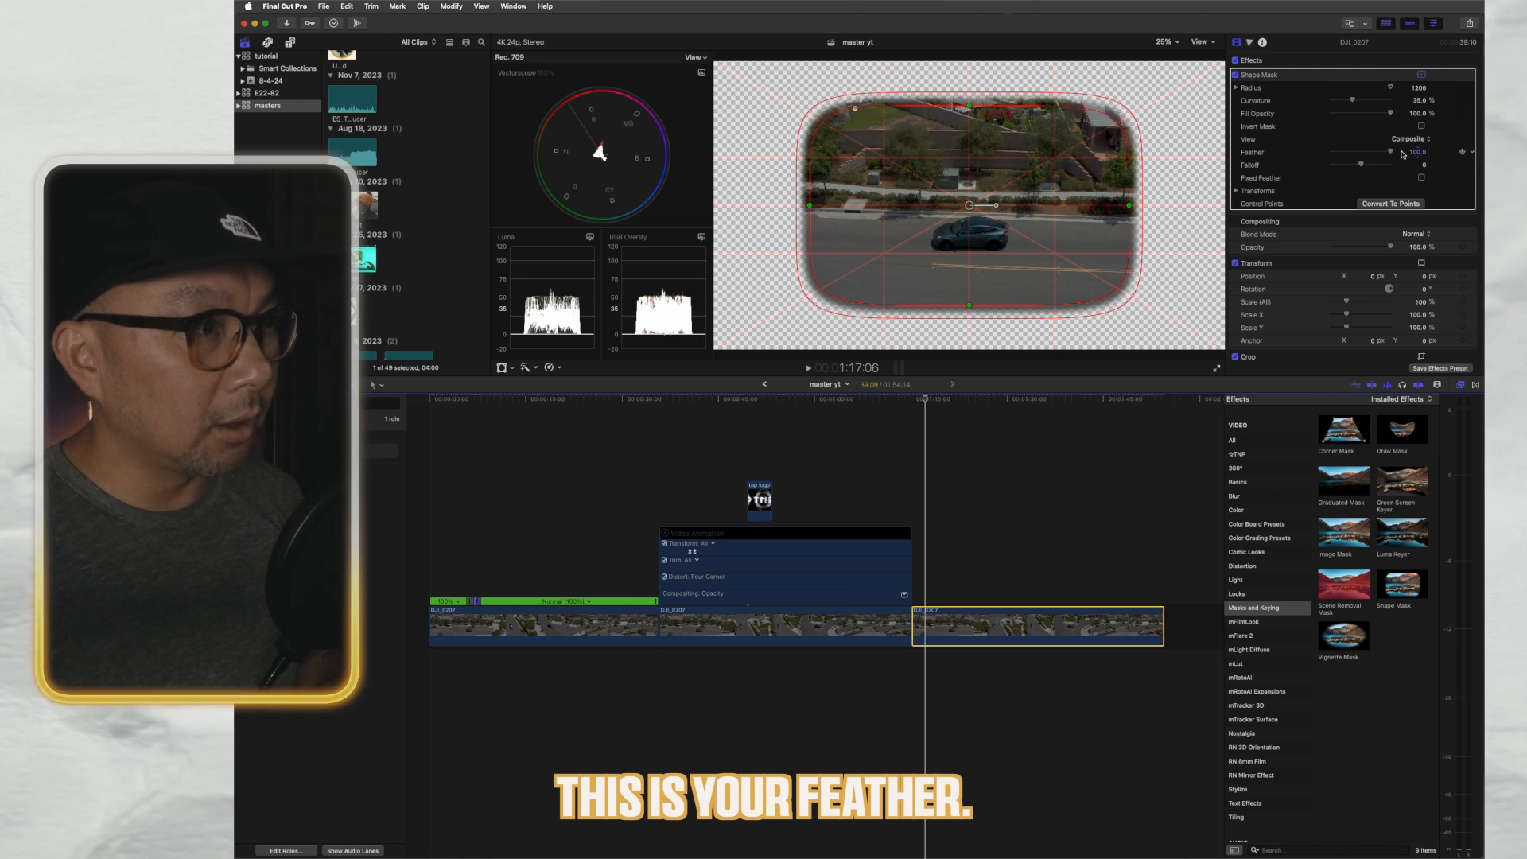
{"action": "left_click_drag", "start_coordinate": [1391, 154], "coordinate": [1301, 151]}
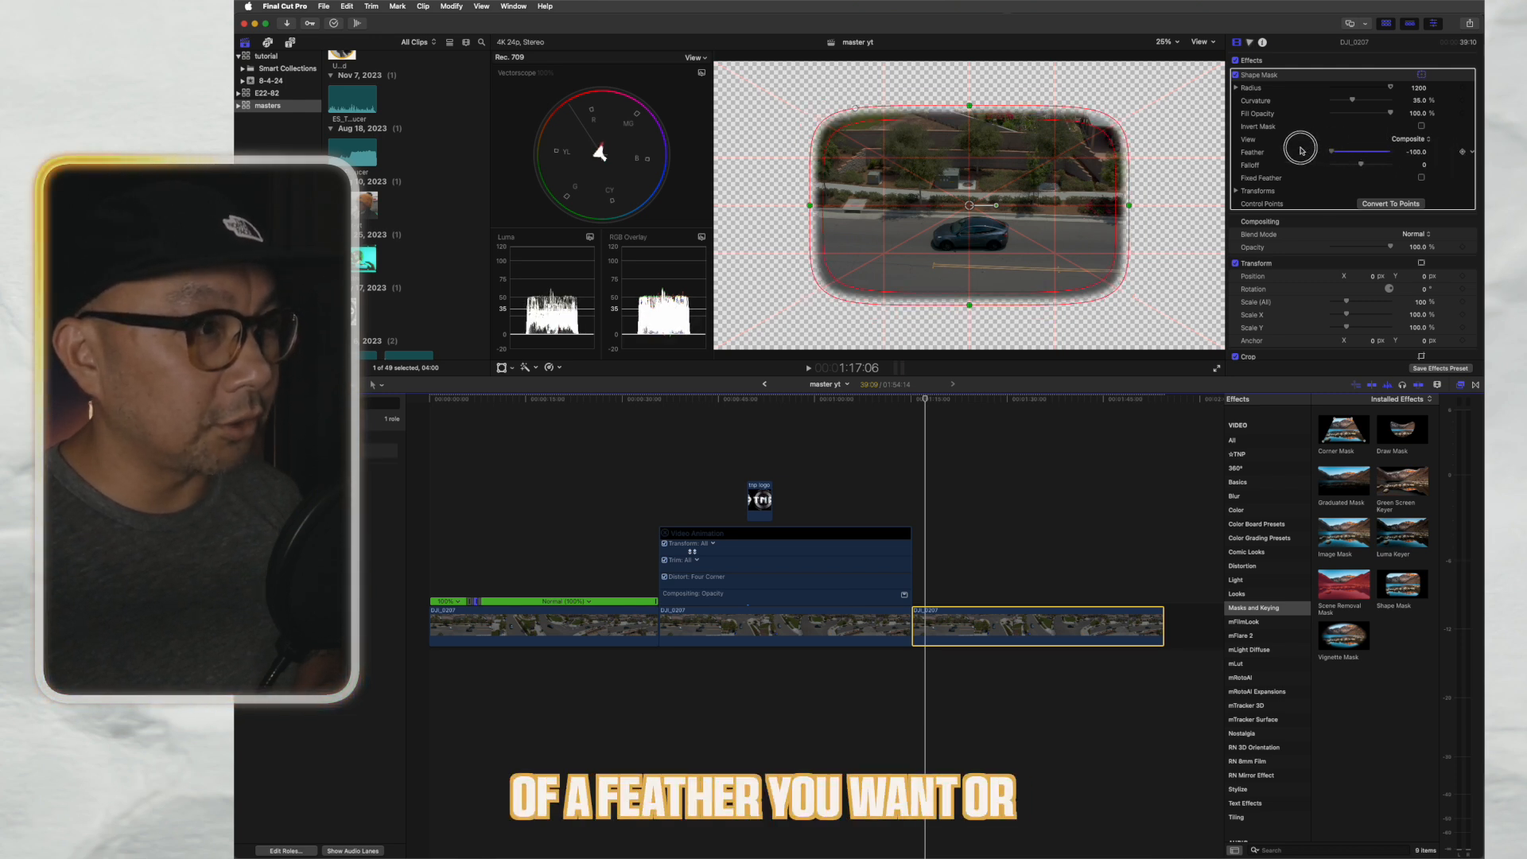
{"action": "left_click", "coordinate": [1416, 153]}
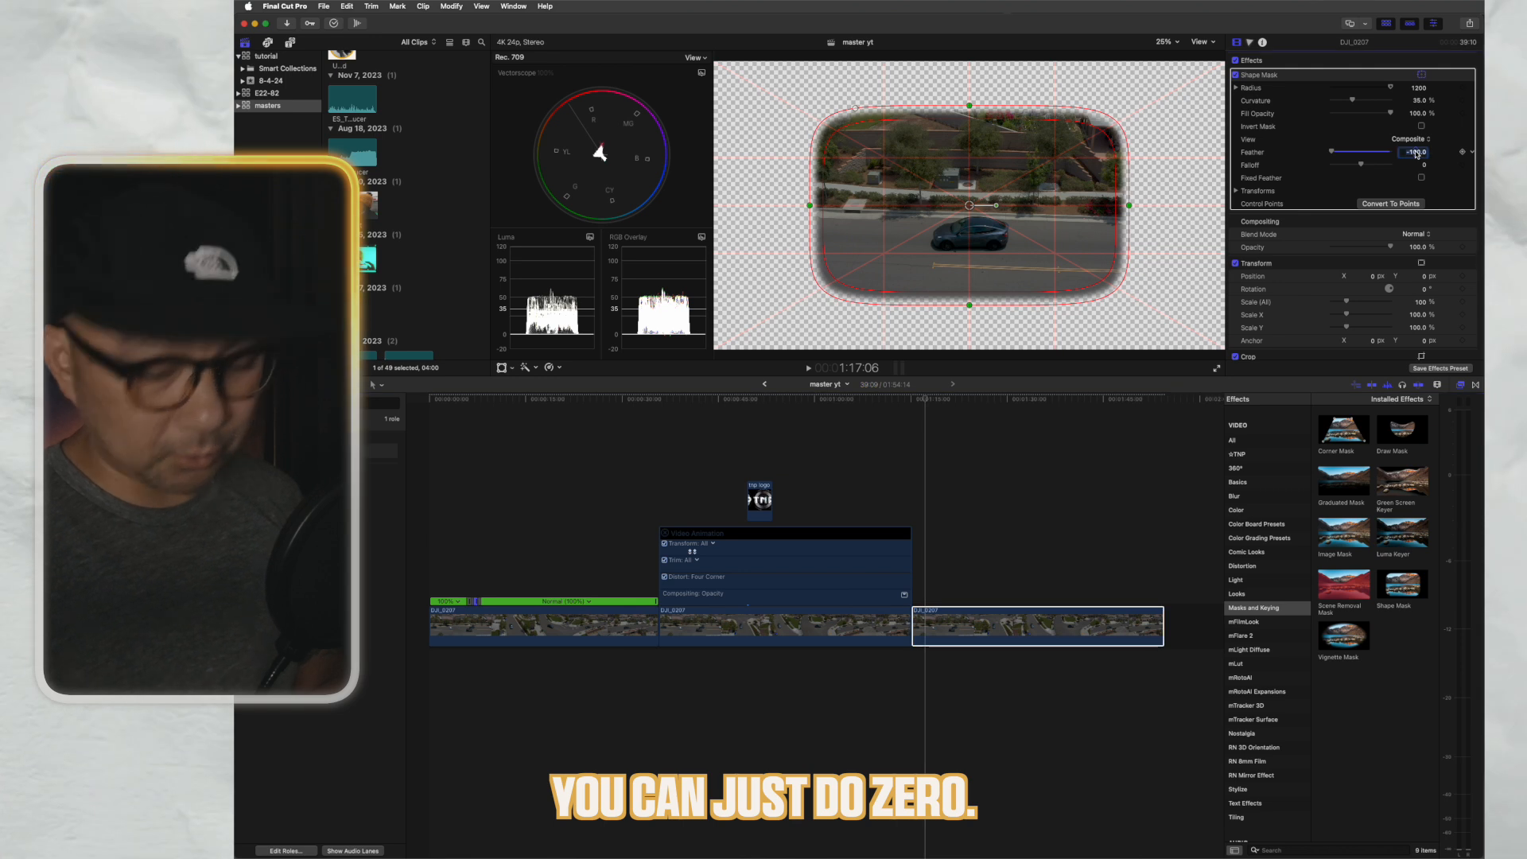
{"action": "type", "text": "0"}
{"action": "key", "text": "Tab"}
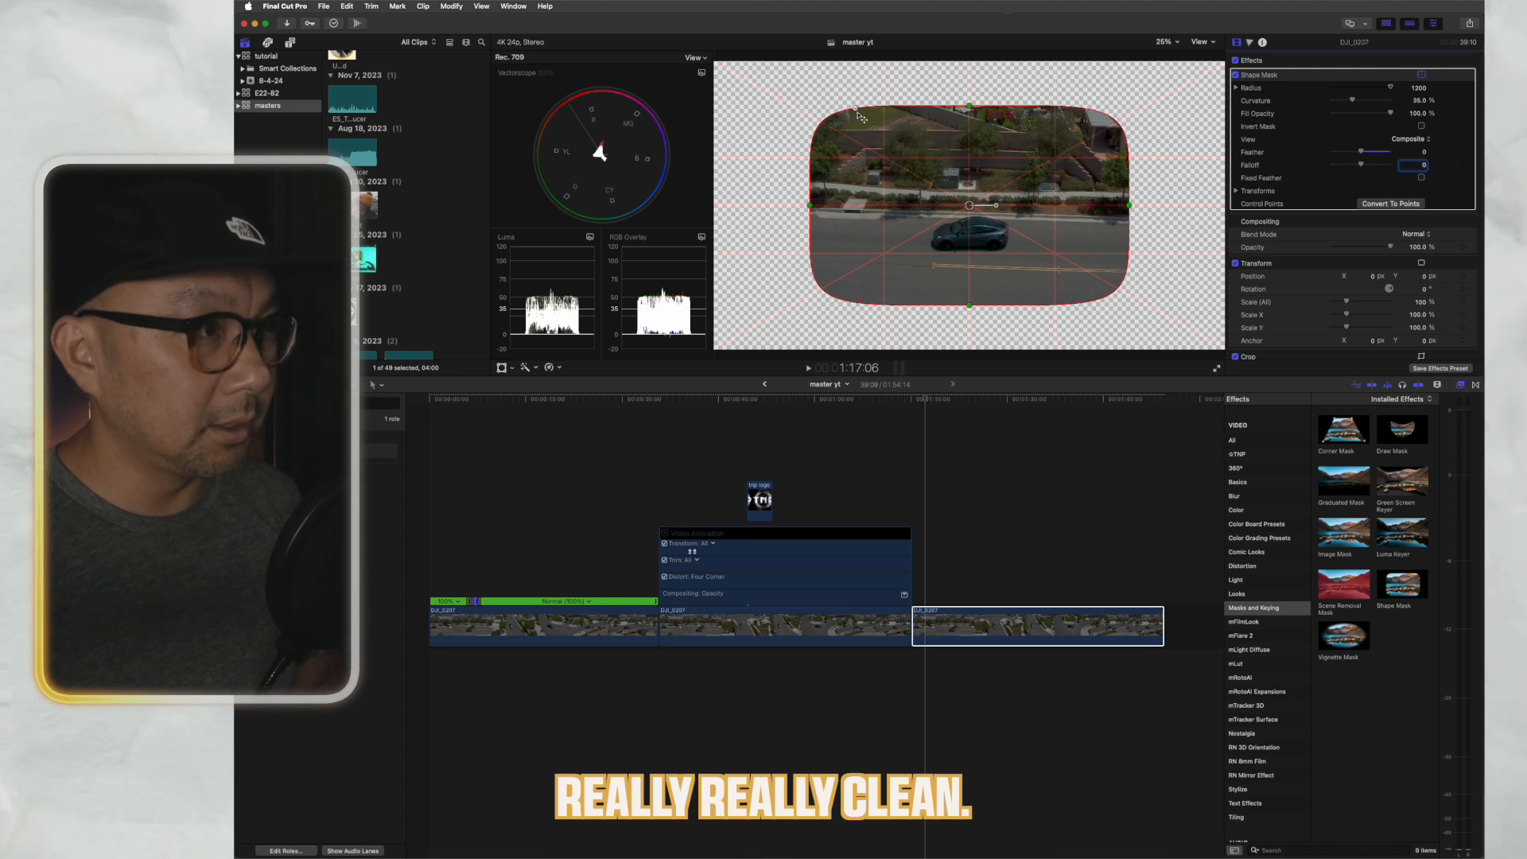
- Set the shape mask's curvature to 100%, reduce its width and height to a near-circle, and move it down slightly around the car
{"action": "left_click_drag", "start_coordinate": [855, 108], "coordinate": [815, 107]}
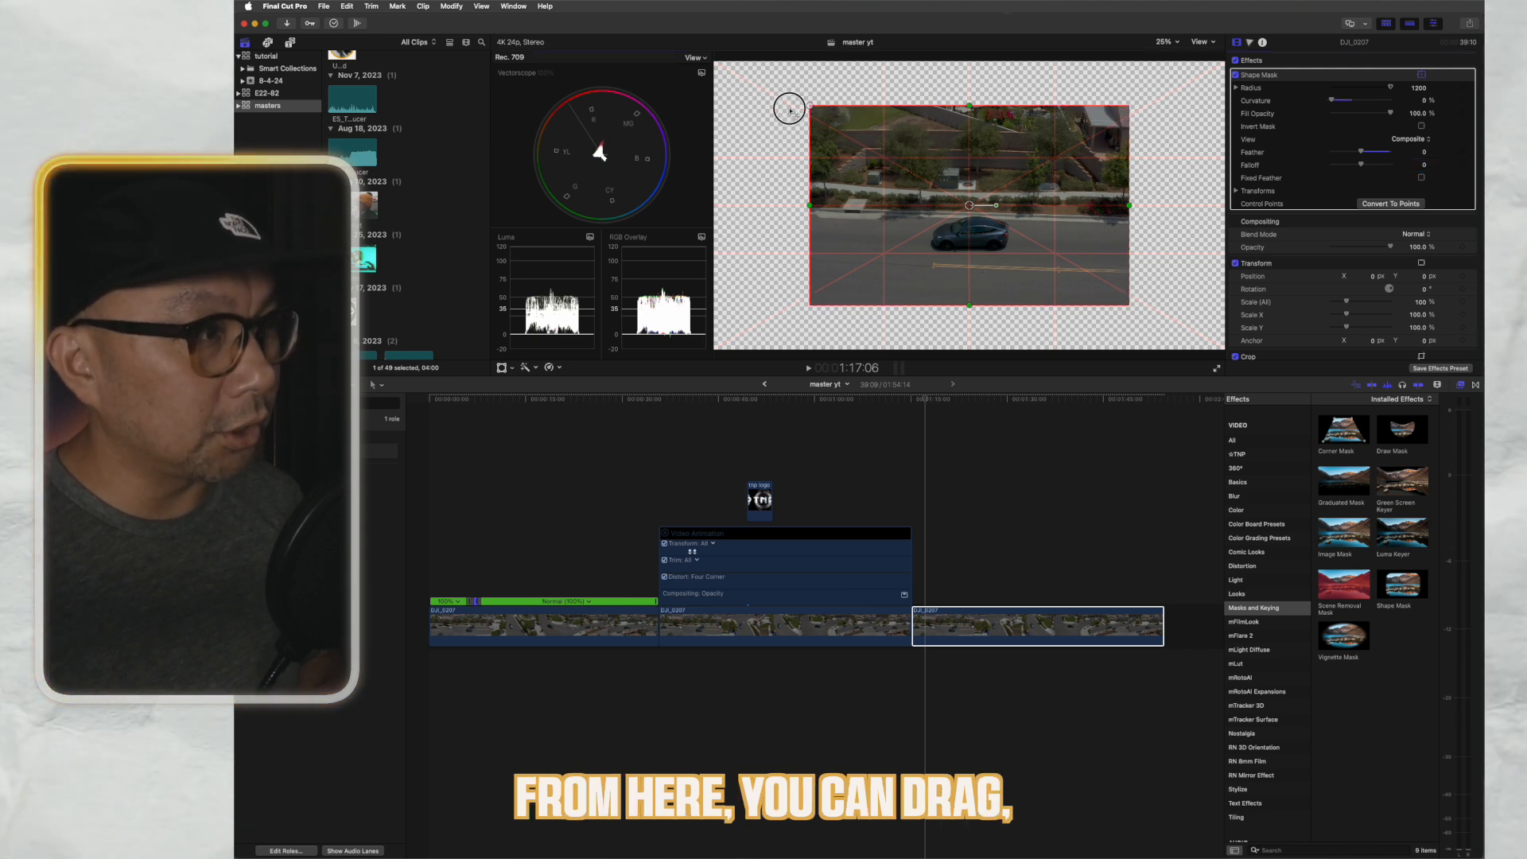
{"action": "left_click_drag", "start_coordinate": [789, 110], "coordinate": [941, 146]}
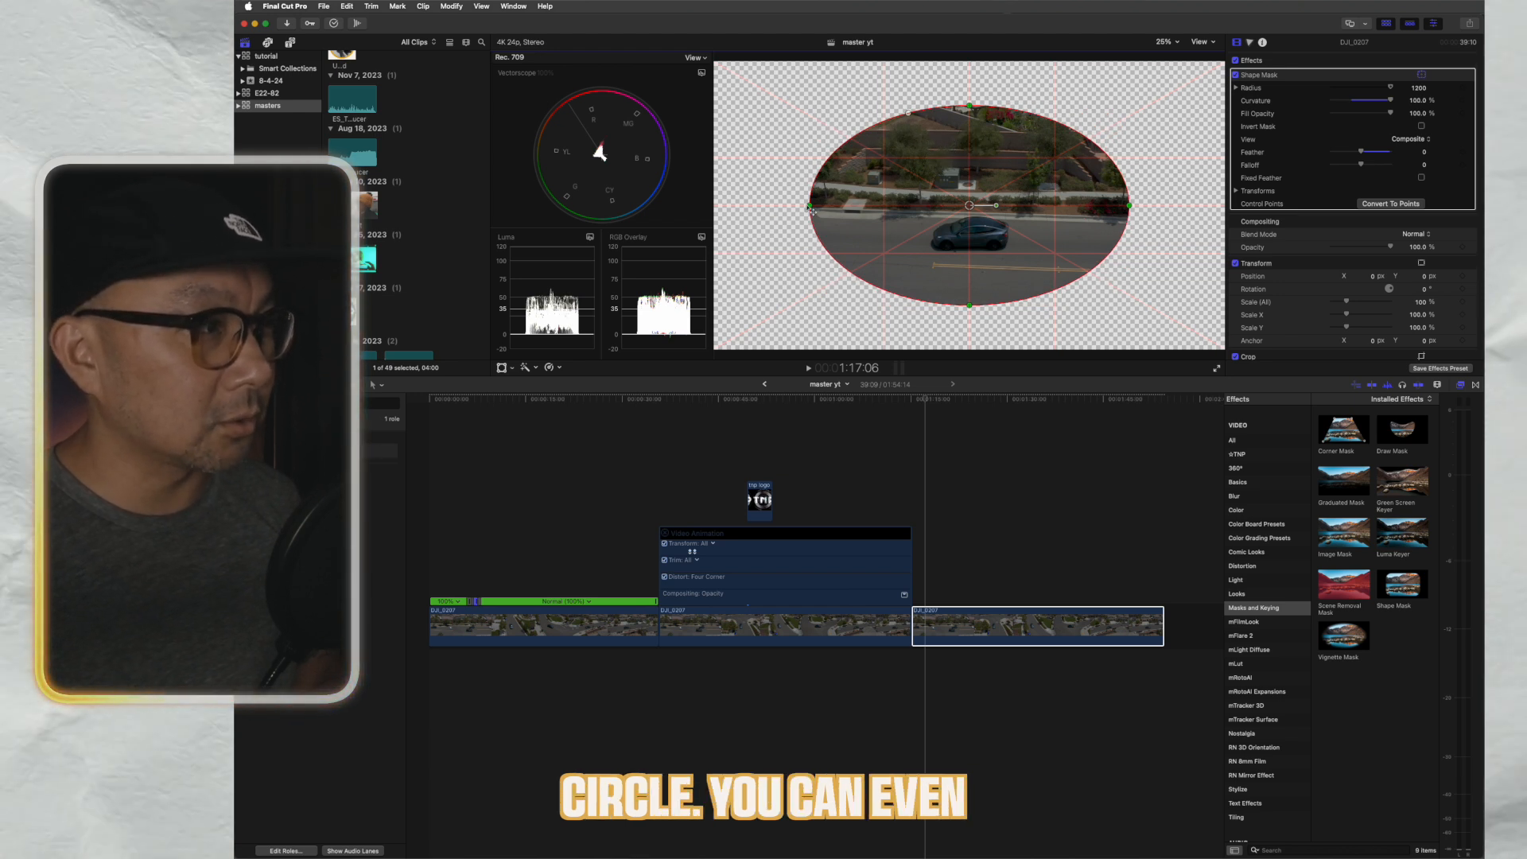
{"action": "mouse_move", "coordinate": [813, 209]}
{"action": "left_mouse_down"}
{"action": "mouse_move", "coordinate": [926, 205]}
{"action": "mouse_move", "coordinate": [879, 206]}
{"action": "left_mouse_up"}
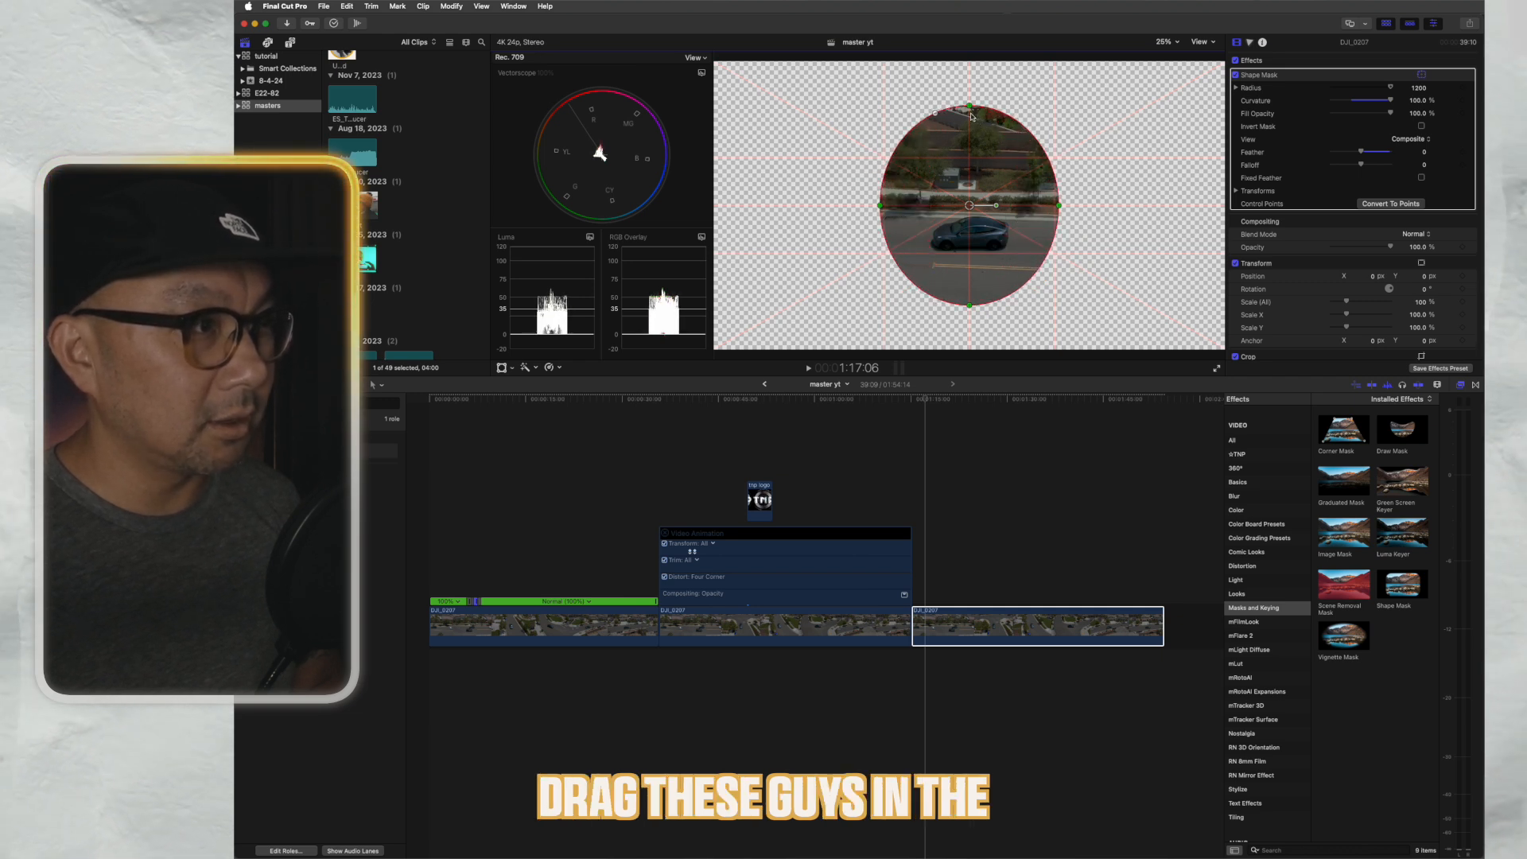
{"action": "left_click_drag", "start_coordinate": [970, 94], "coordinate": [970, 130]}
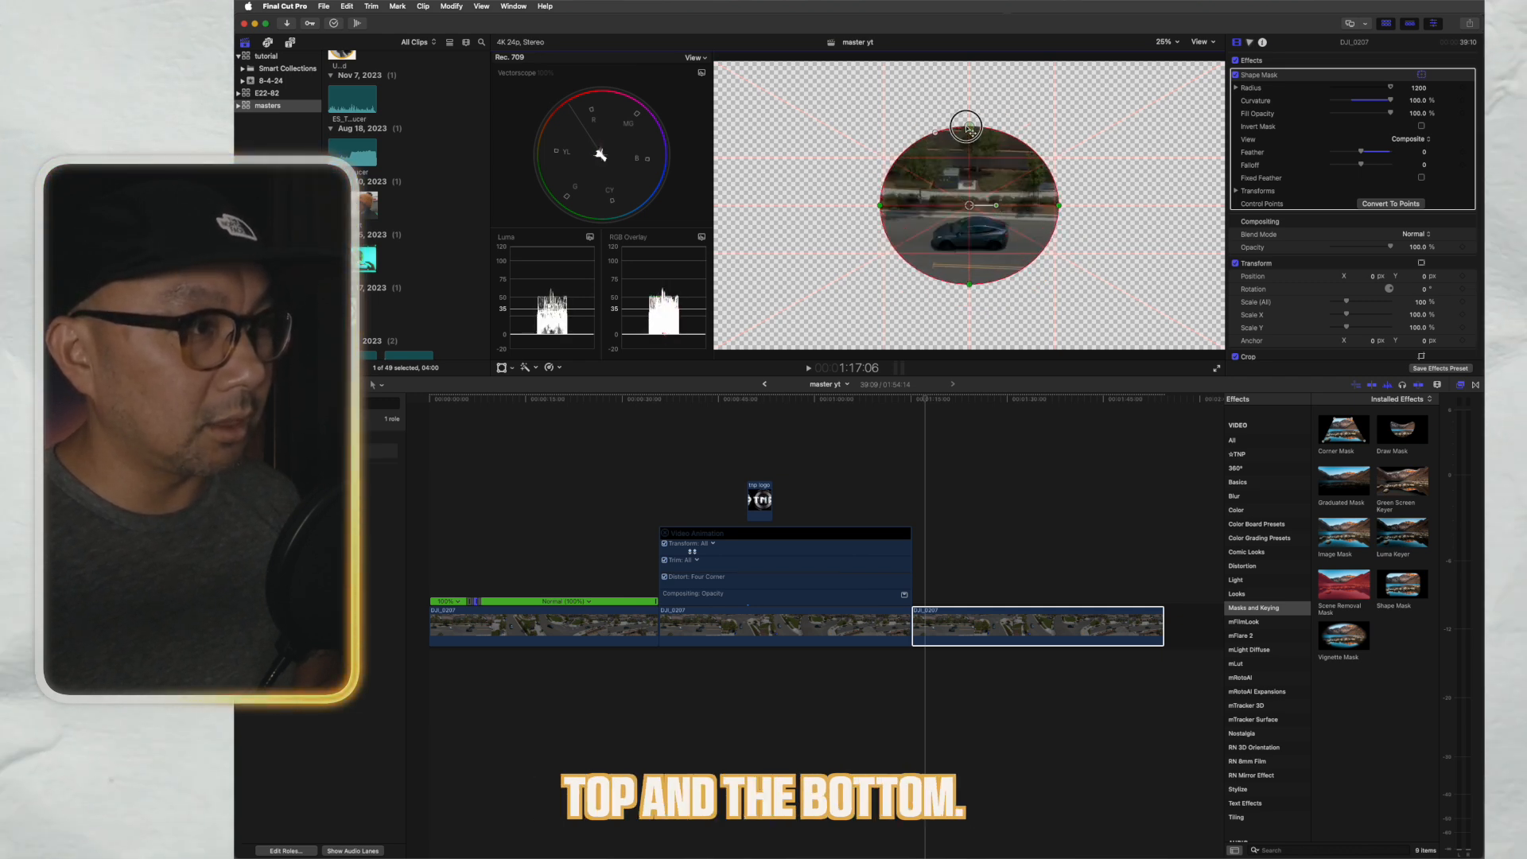
{"action": "mouse_move", "coordinate": [970, 207]}
{"action": "left_mouse_down"}
{"action": "mouse_move", "coordinate": [1032, 218]}
{"action": "mouse_move", "coordinate": [971, 230]}
{"action": "left_mouse_up"}
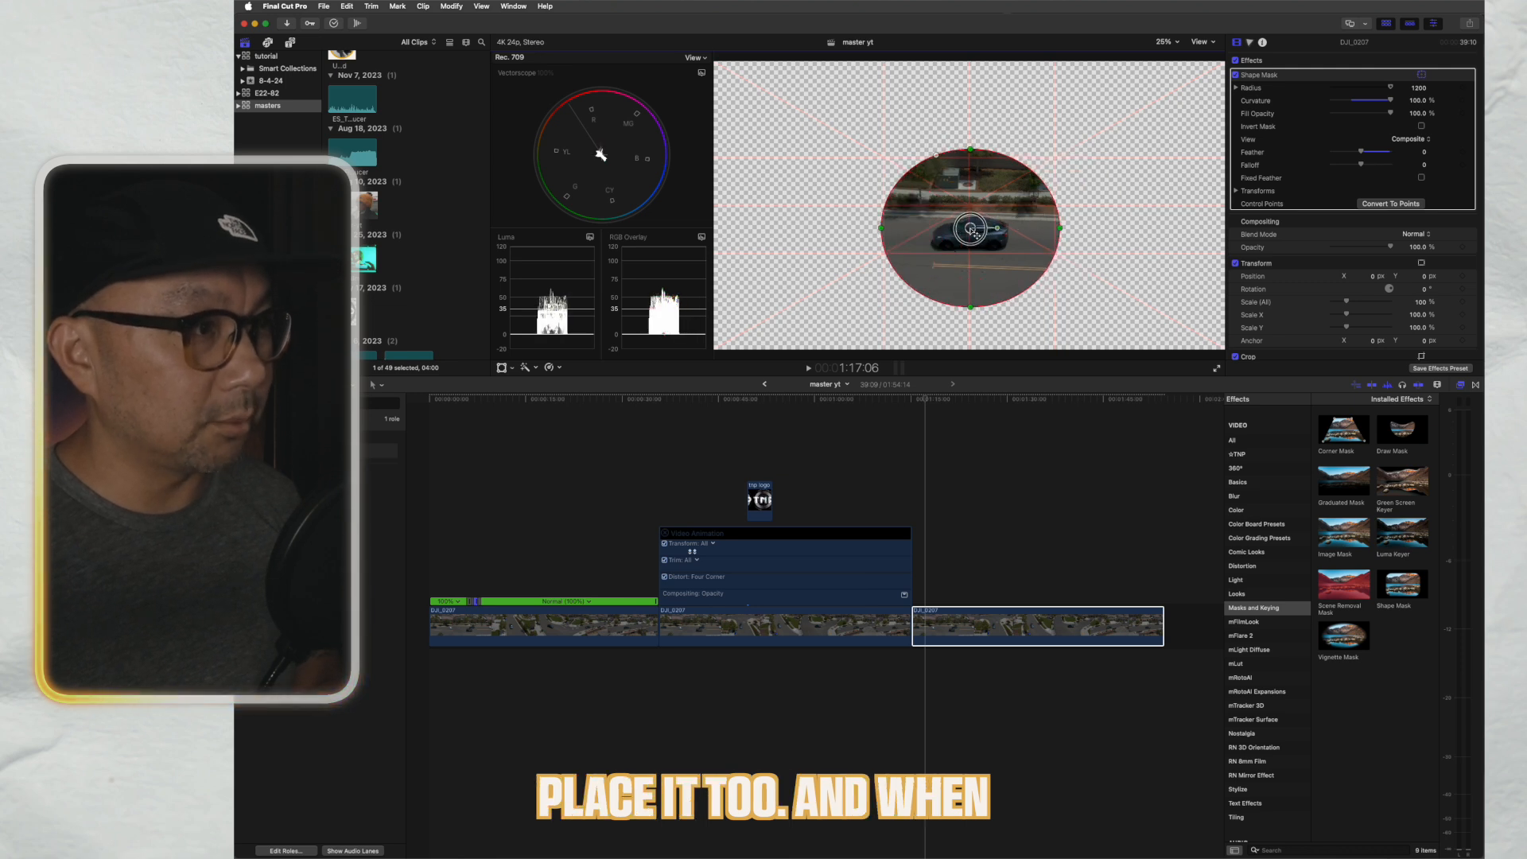
- Play the masked third clip from its start at 1:15:05 to about 1:23:12
{"action": "left_click", "coordinate": [908, 431]}
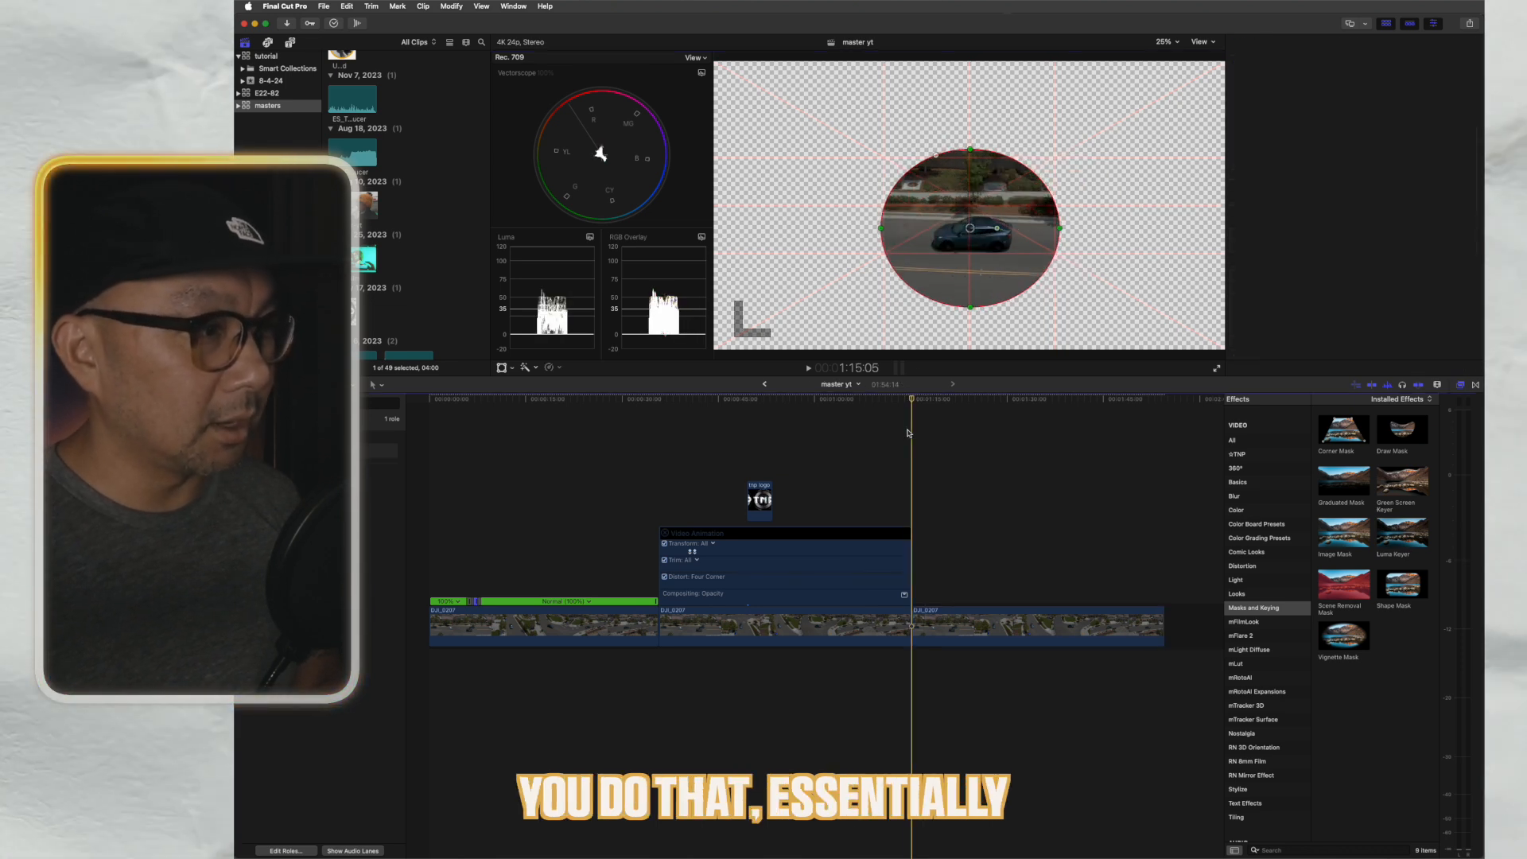
{"action": "key", "text": "space"}
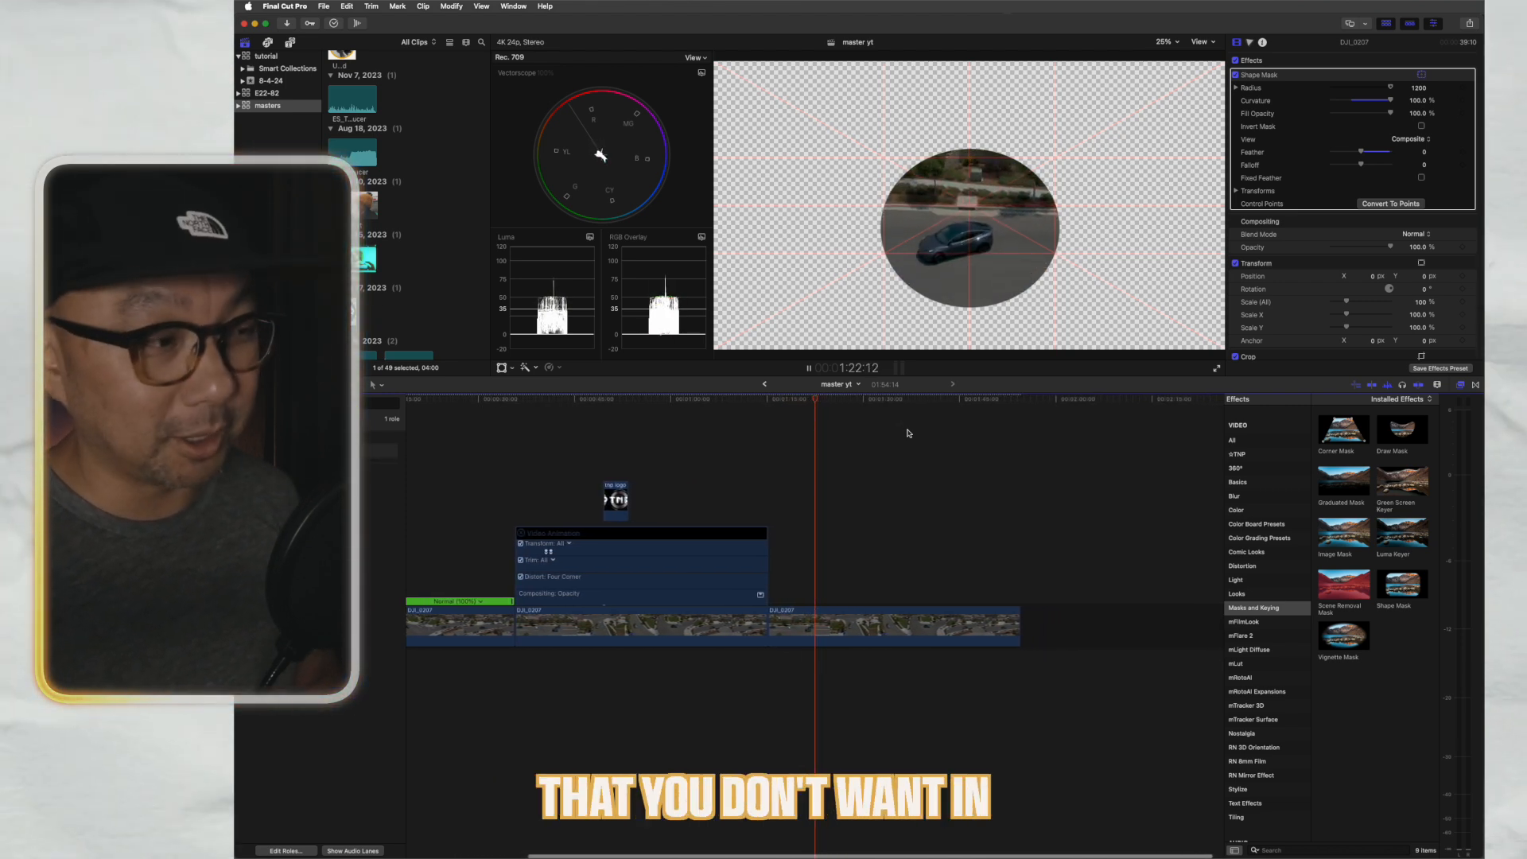
{"action": "key", "text": "space"}
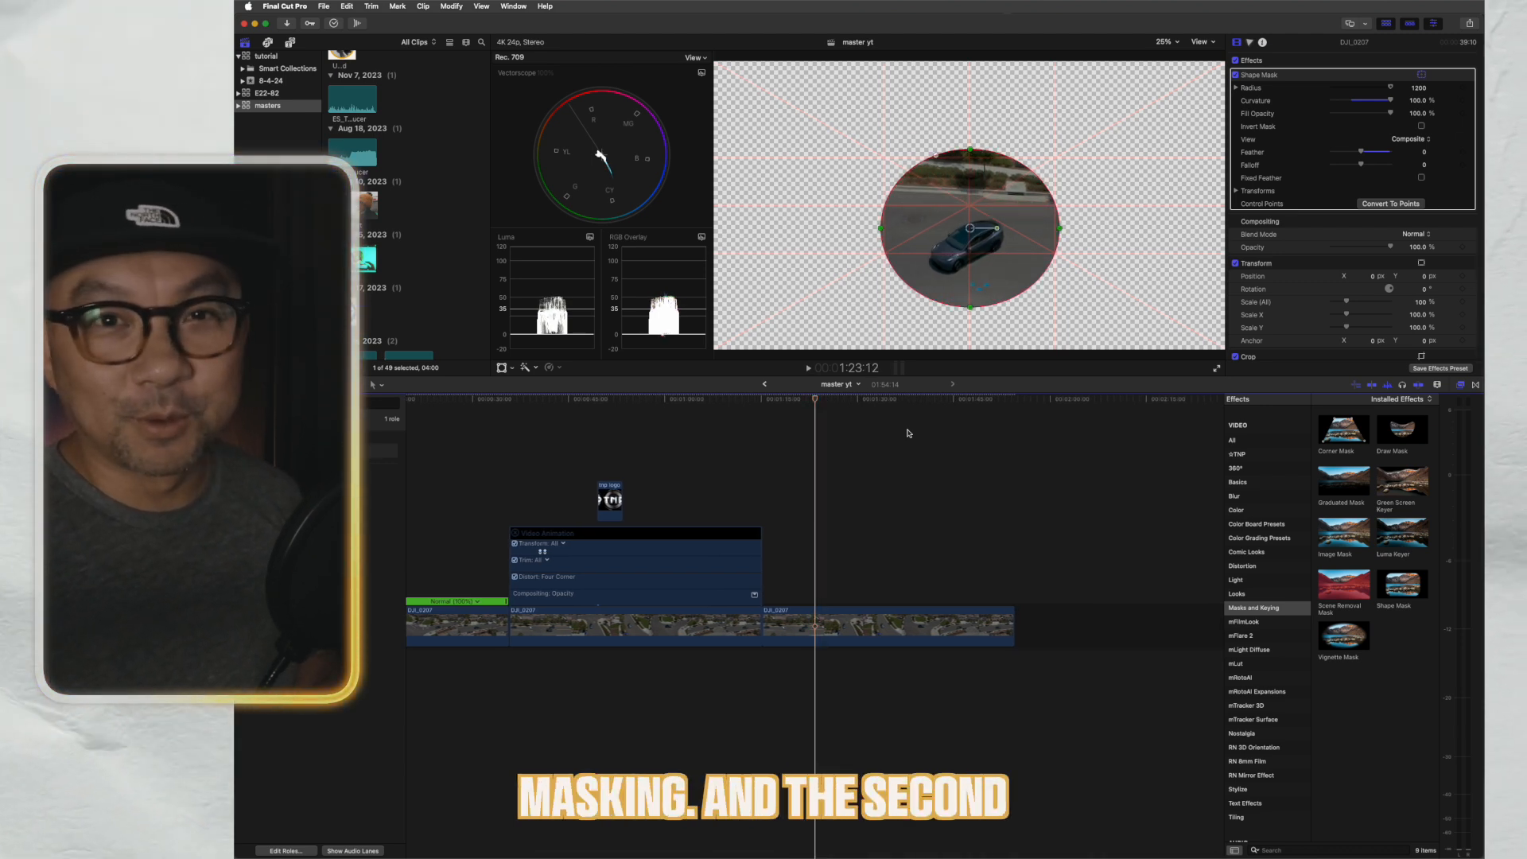
- Replace the Shape Mask on the third clip with the mRotoAI effect
{"action": "left_click", "coordinate": [807, 625]}
{"action": "left_click", "coordinate": [1239, 677]}
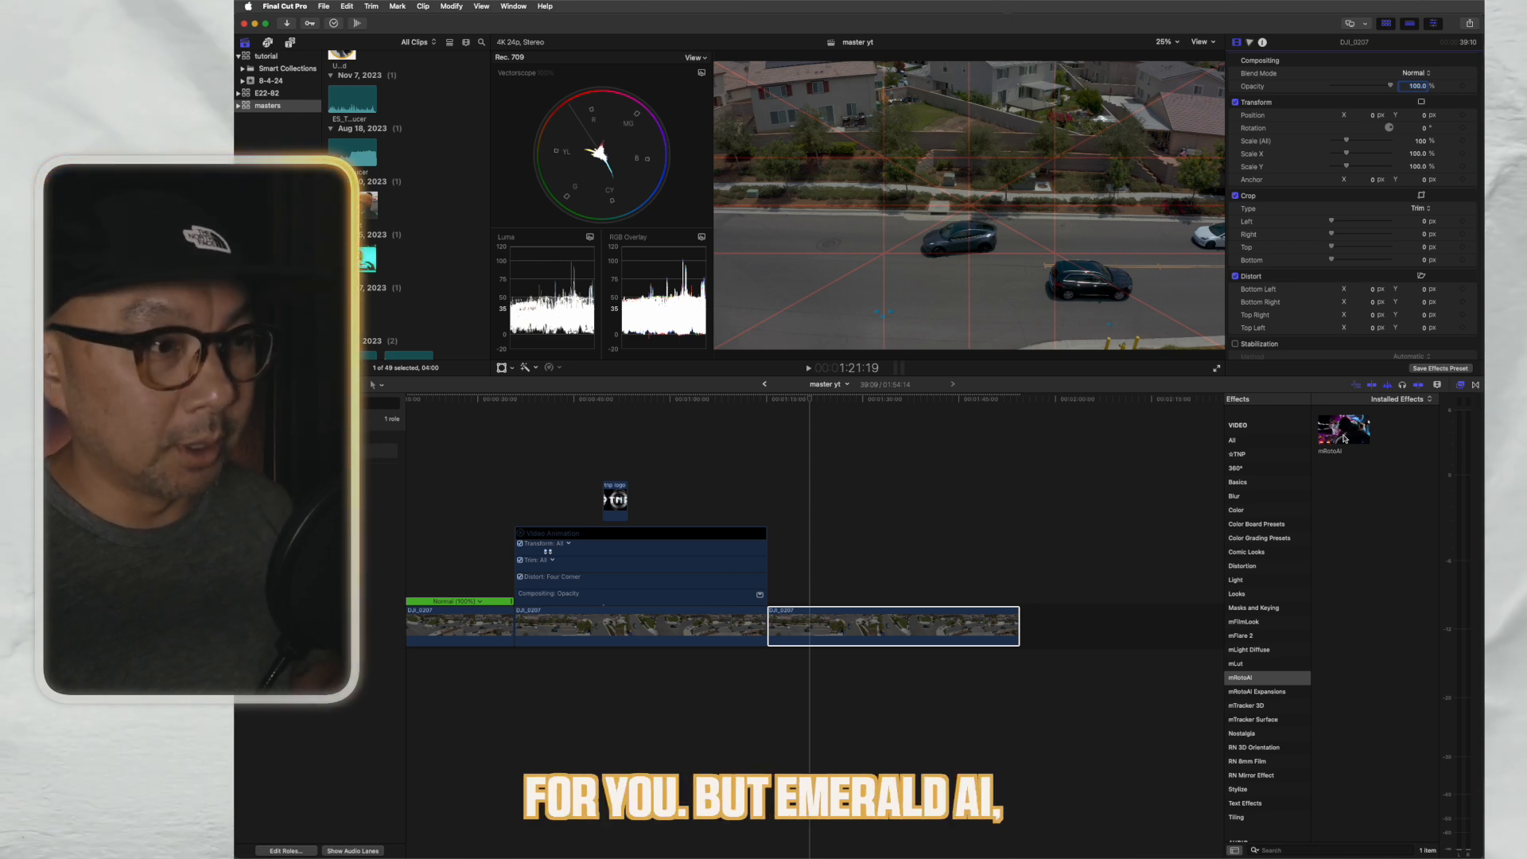
{"action": "double_click", "coordinate": [1344, 437]}
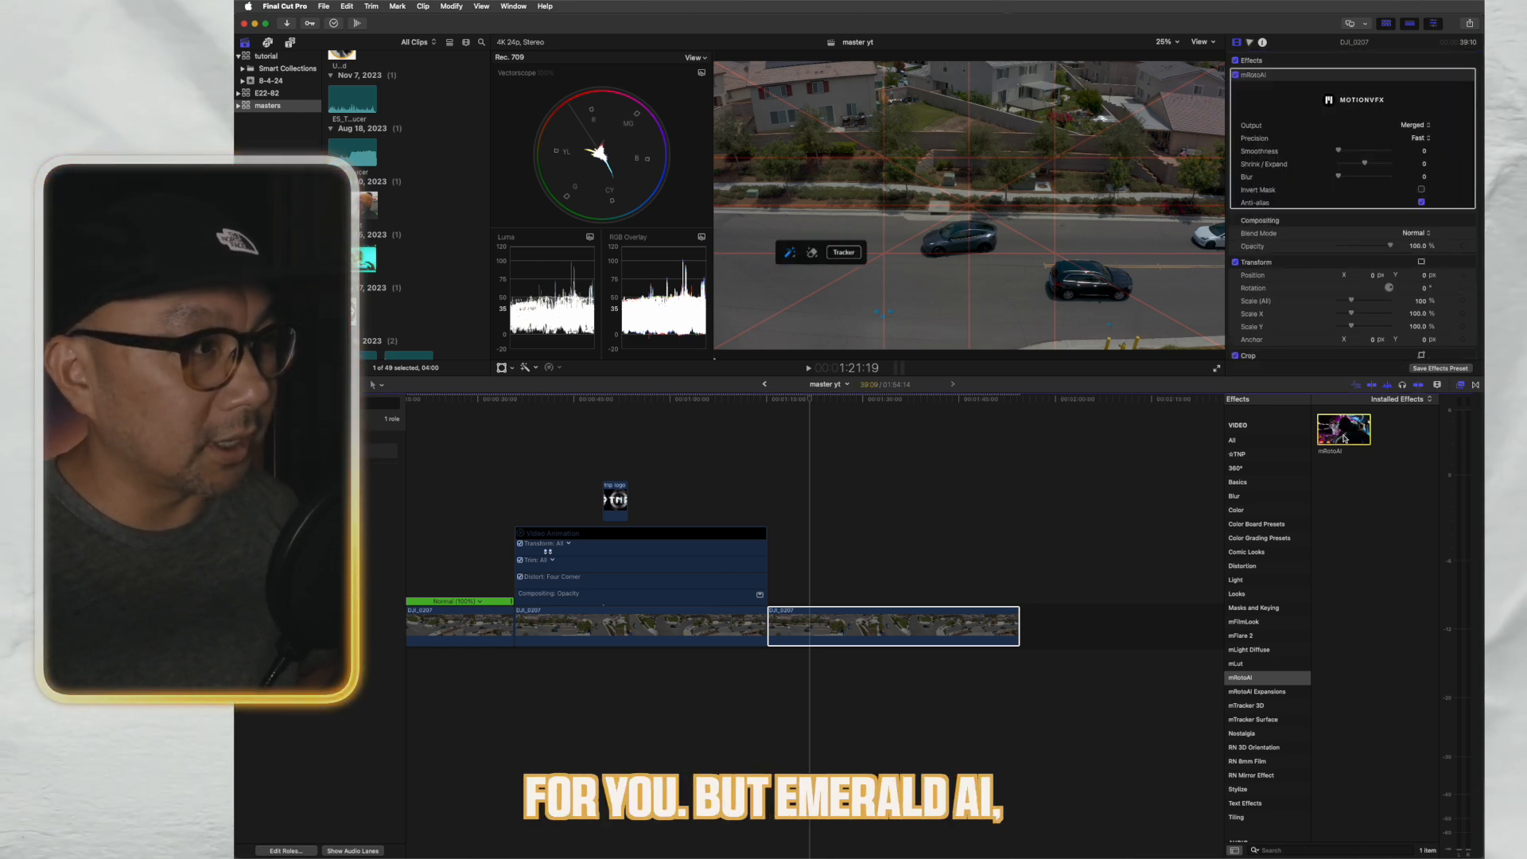
- Mark the blue car at the centre of the frame as the mRotoAI mask subject at 1:21:19
{"action": "left_click", "coordinate": [935, 289]}
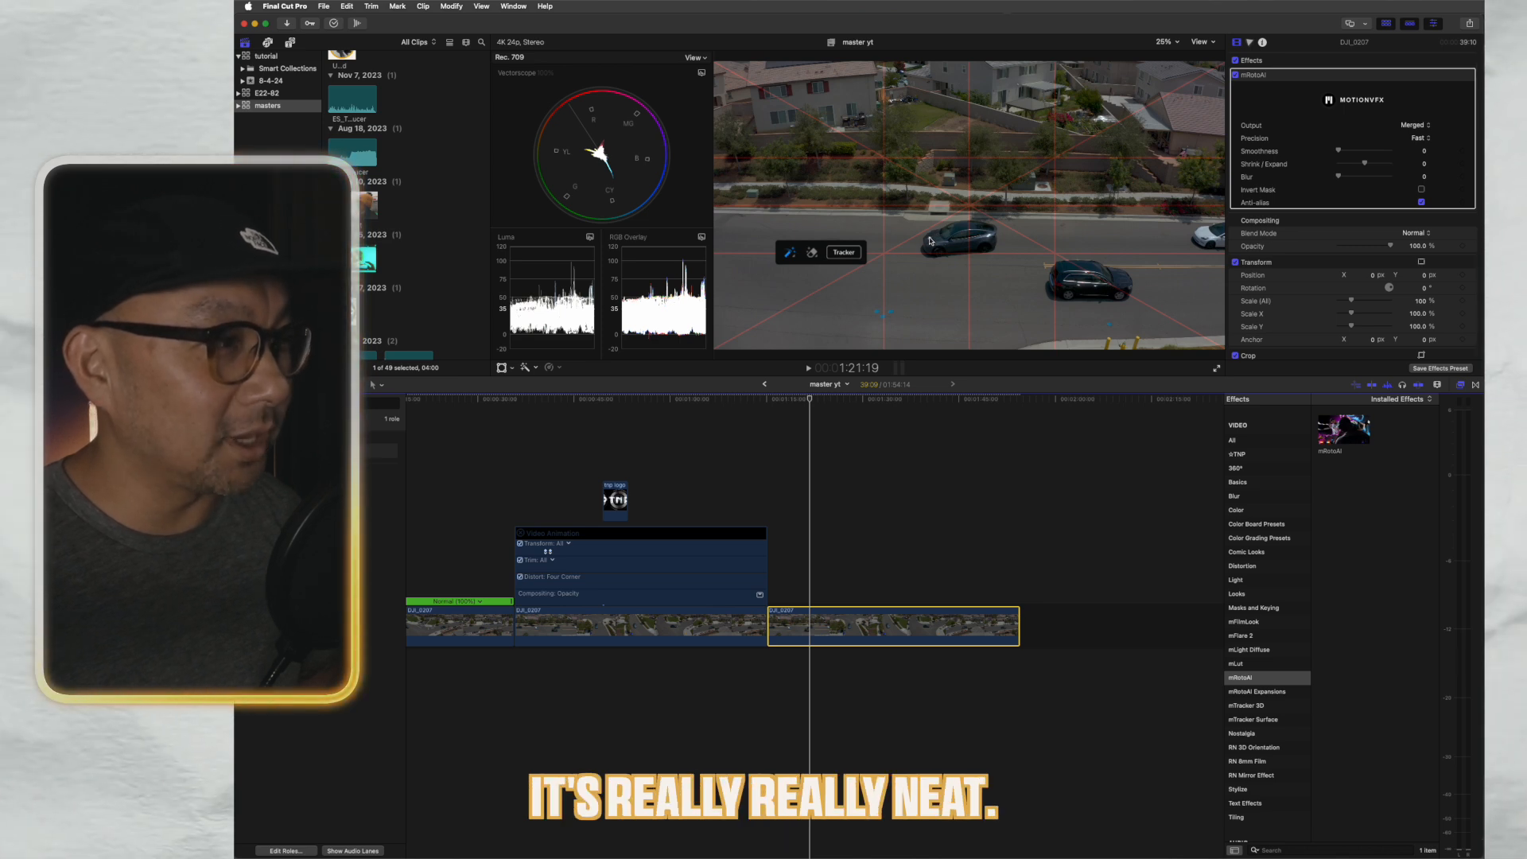
{"action": "left_click", "coordinate": [930, 241]}
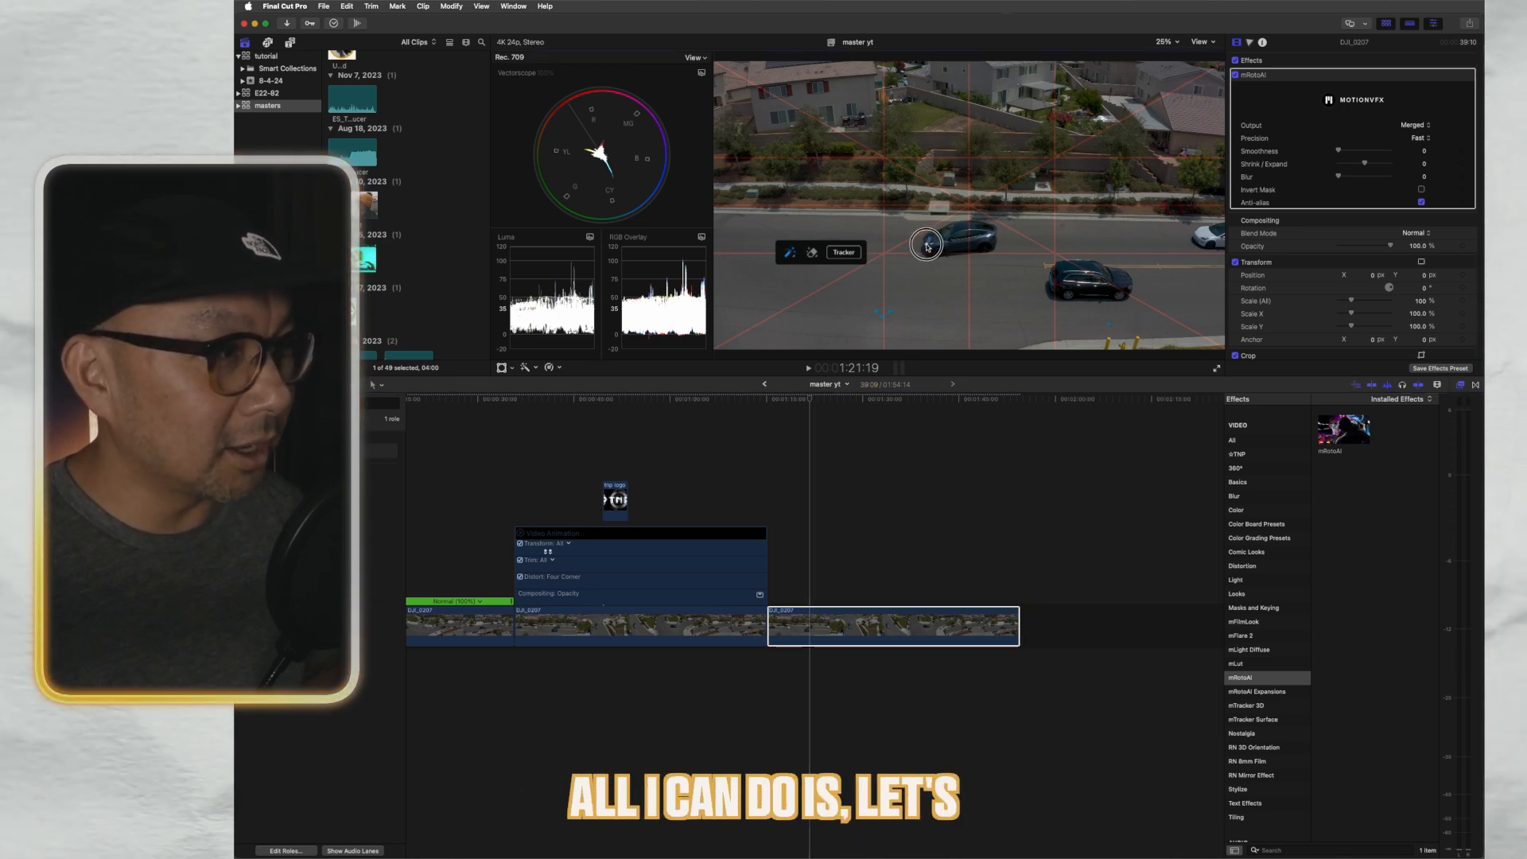
{"action": "mouse_move", "coordinate": [959, 253]}
{"action": "left_mouse_down"}
{"action": "mouse_move", "coordinate": [992, 232]}
{"action": "mouse_move", "coordinate": [943, 237]}
{"action": "left_mouse_up"}
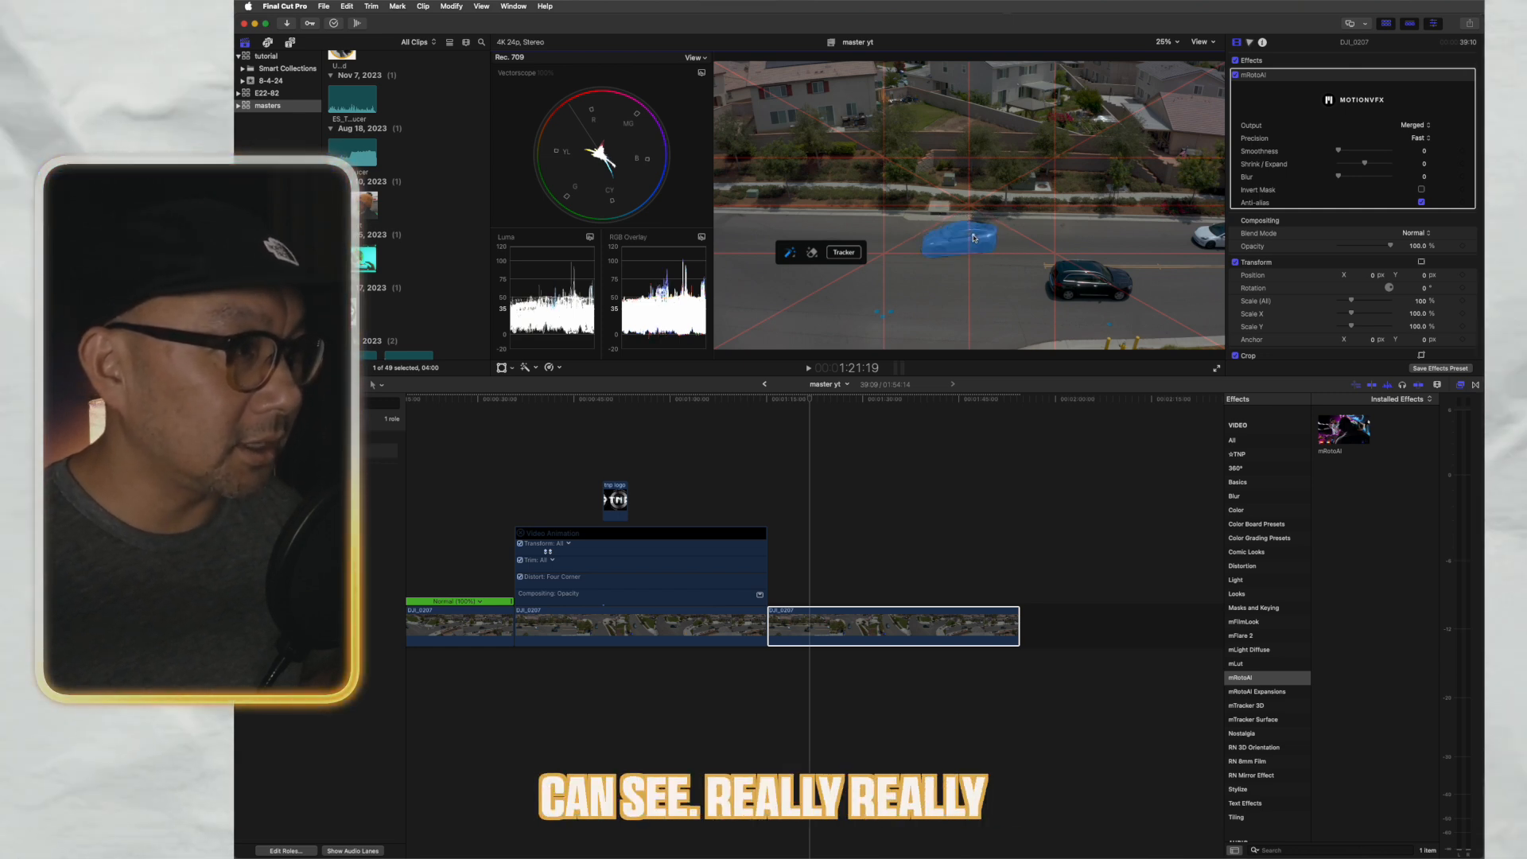
- Track the car's mRotoAI mask forward and stop the tracking early, after about 137 of 786 frames
{"action": "left_click", "coordinate": [844, 252]}
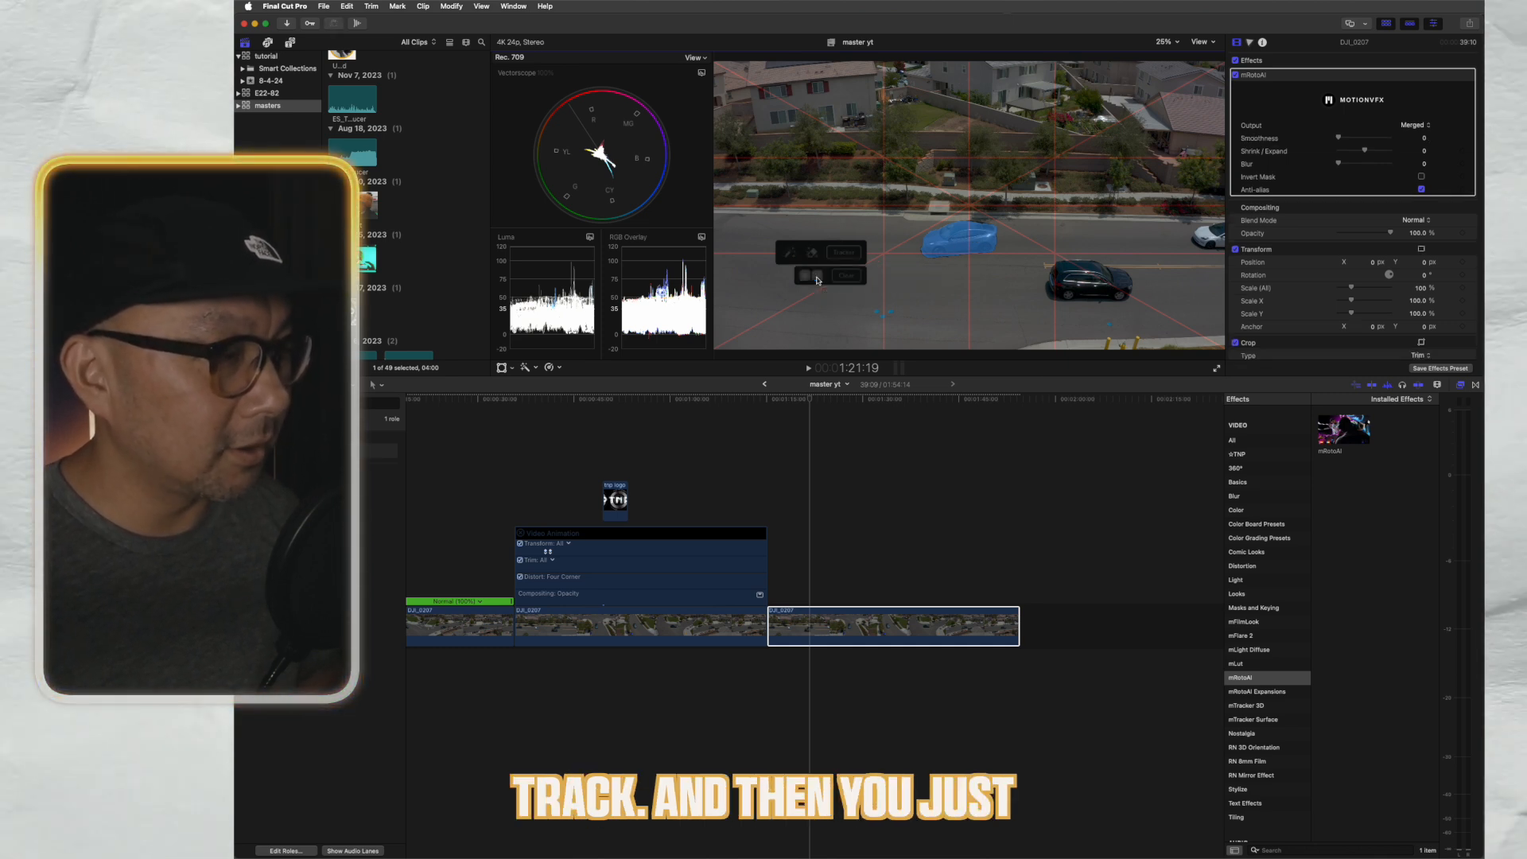
{"action": "left_click", "coordinate": [816, 276]}
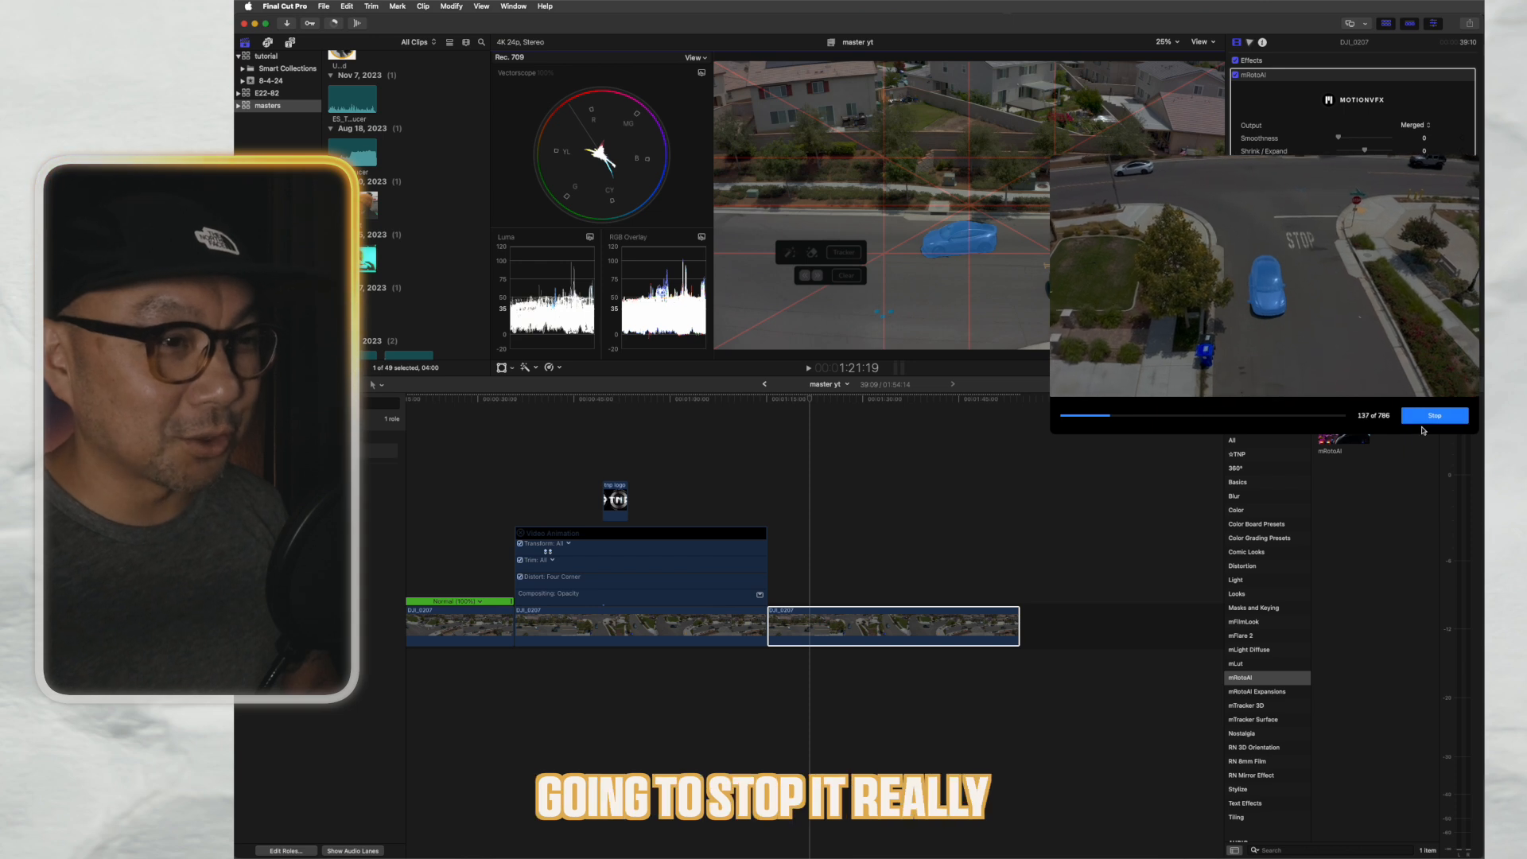
{"action": "left_click", "coordinate": [1431, 416]}
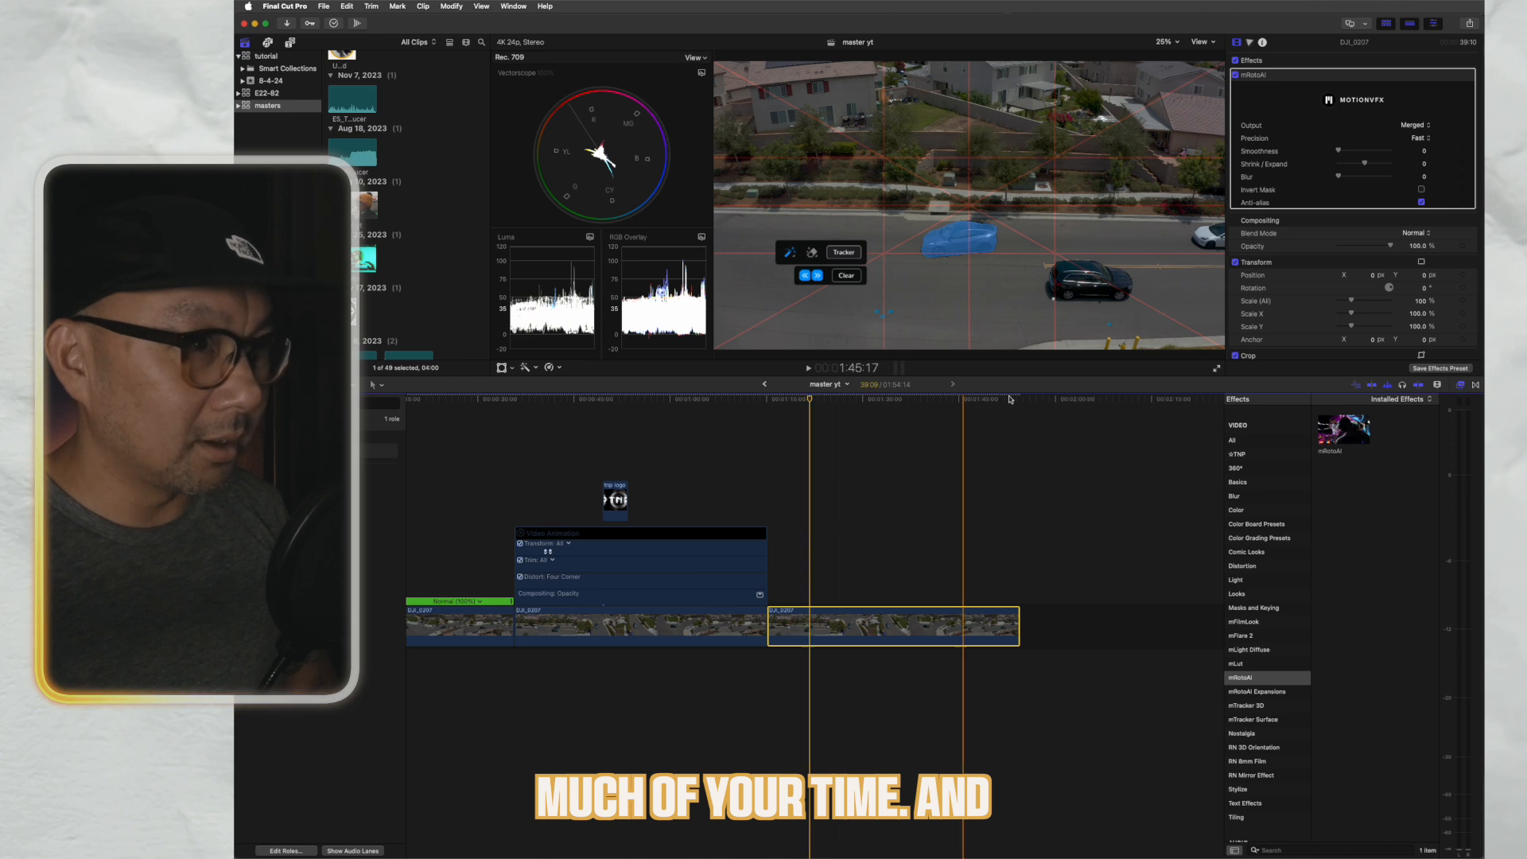
- Set the mRotoAI output to Masked Video and play the isolated car from 1:21:19 to about 1:30:16
{"action": "left_click", "coordinate": [1416, 125]}
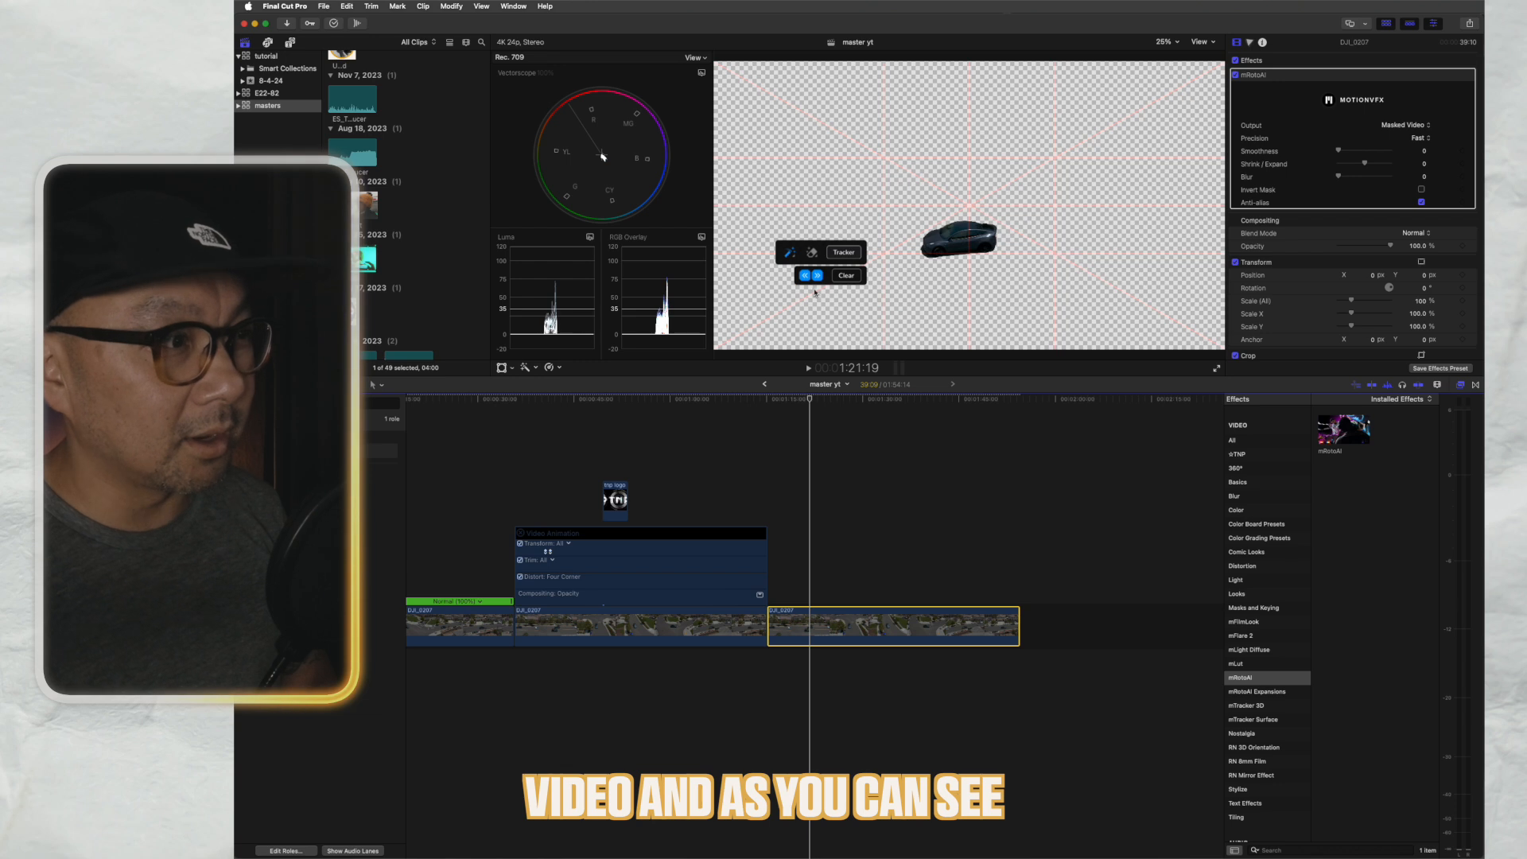
{"action": "key", "text": "space"}
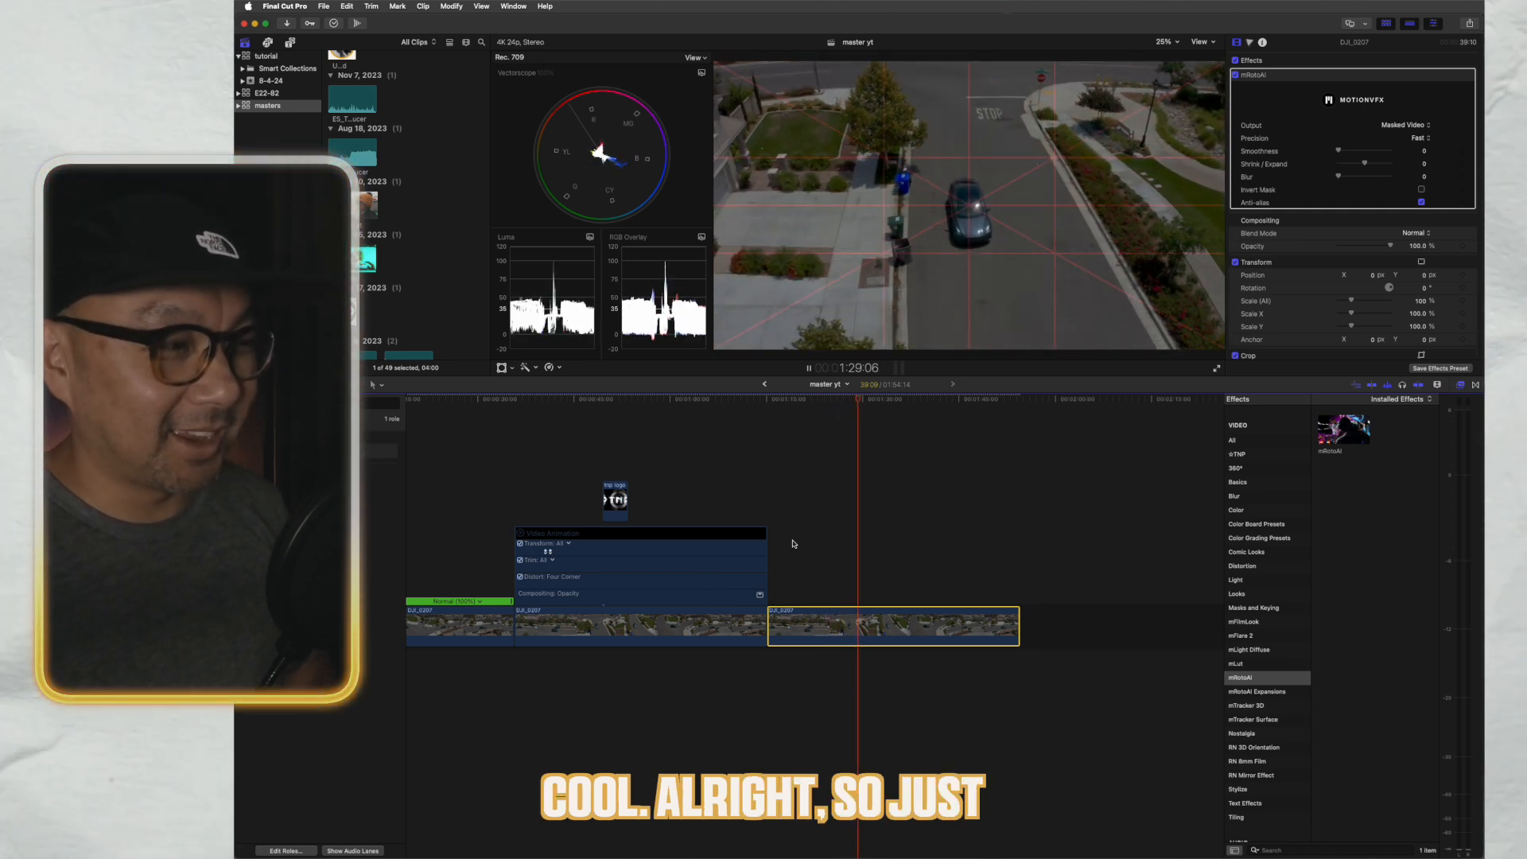
{"action": "key", "text": "space"}
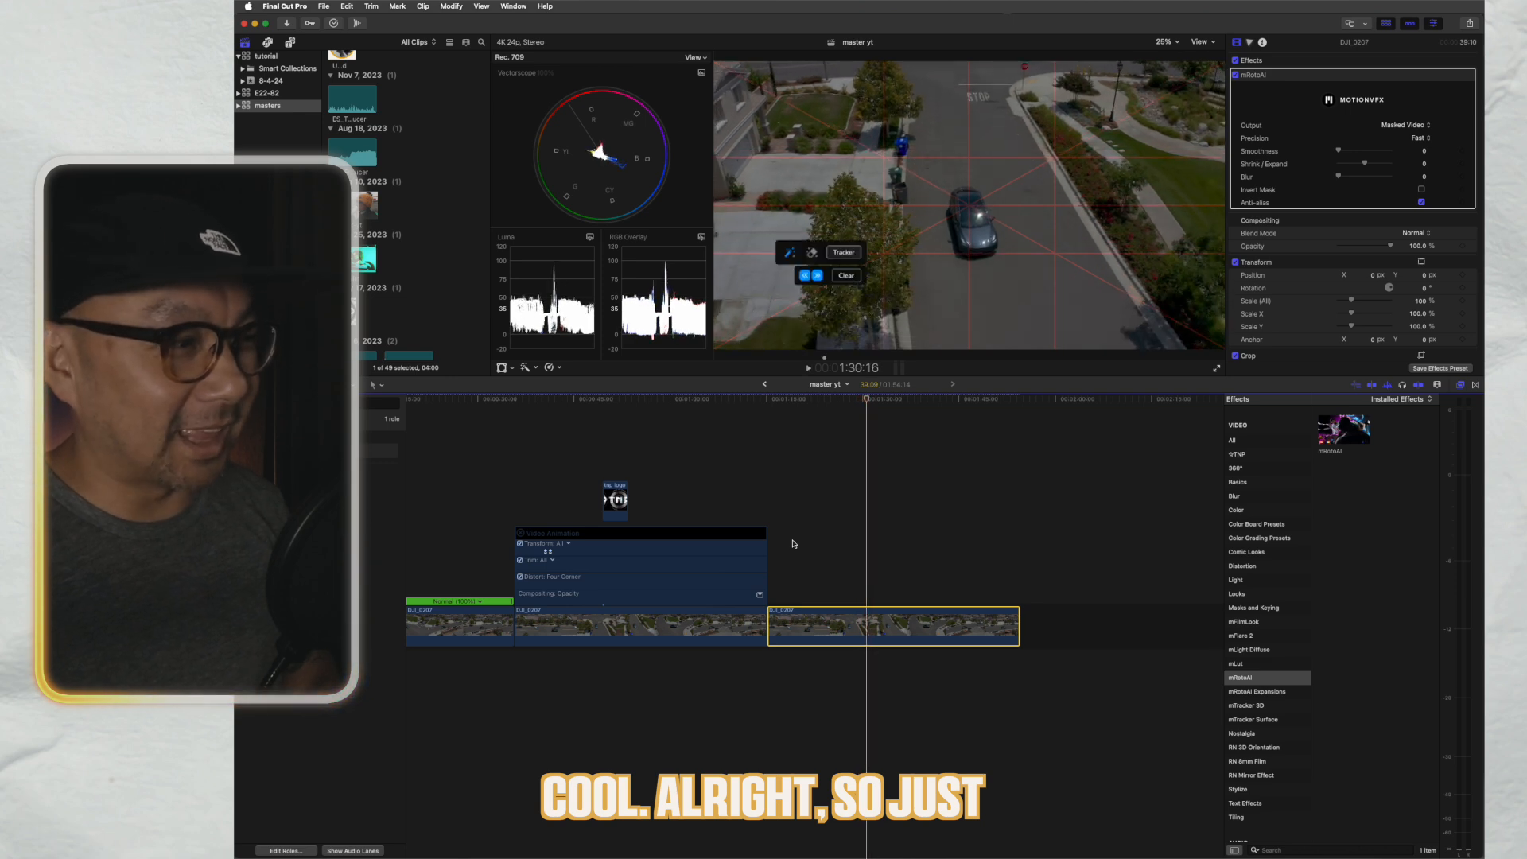